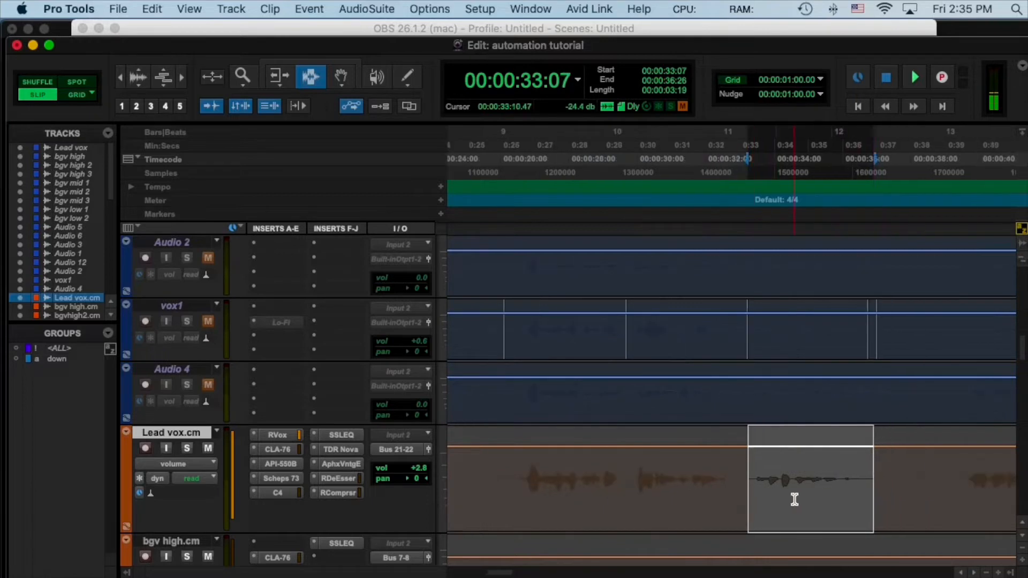
# Play the Lead vox.cm track from 00:00:26:05 and mark the quiet phrase between 00:00:33:05 and 00:00:36:21
pyautogui.click(464, 447)
pyautogui.press('space')
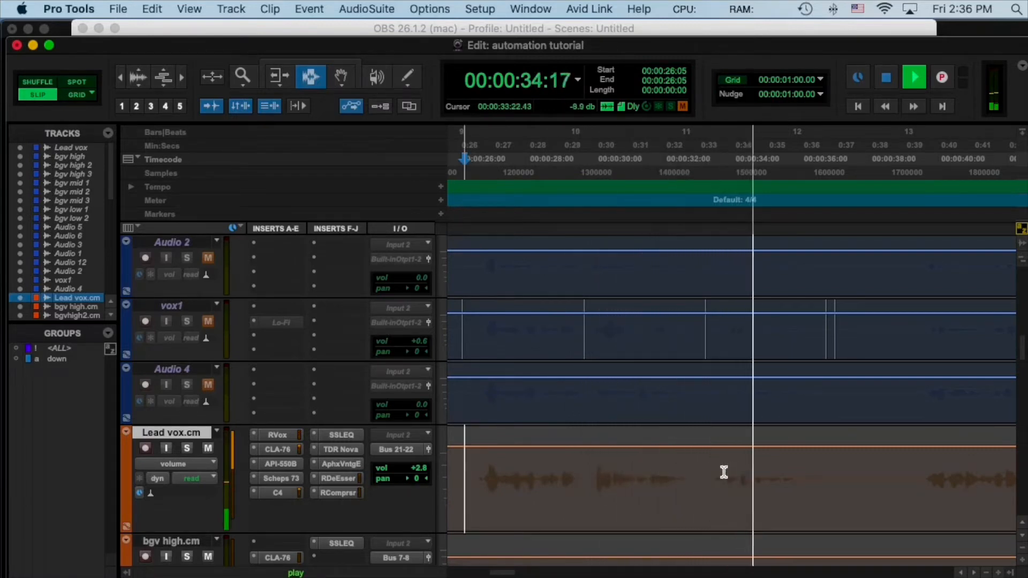
pyautogui.press('space')
pyautogui.moveTo(704, 476); pyautogui.dragTo(825, 482)
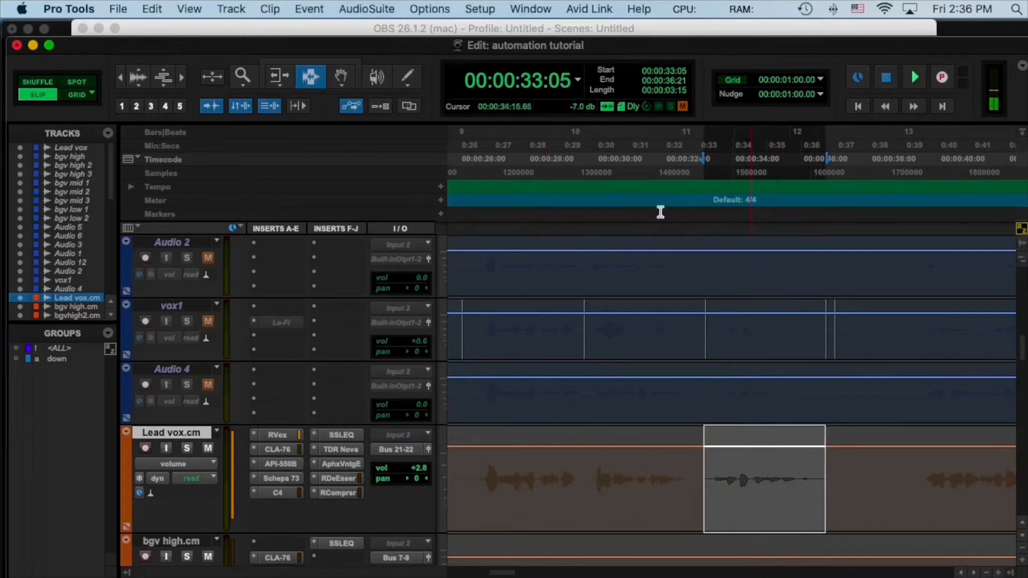
# Raise the Lead vox.cm volume automation between 00:00:32:26 and 00:00:36:26 to +5.7 dB with the Trim tool while auditioning the phrase
pyautogui.click(287, 79)
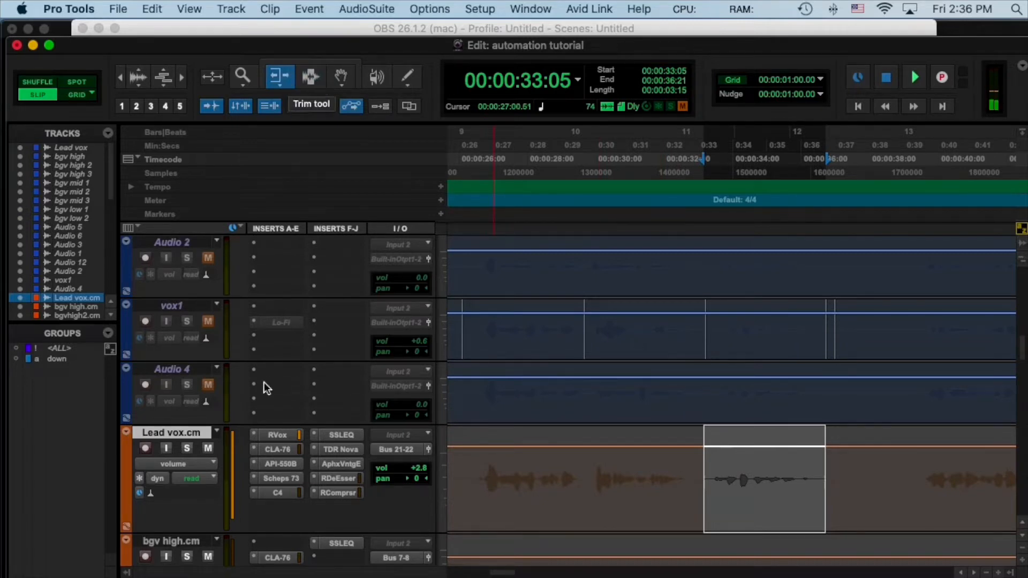
pyautogui.click(187, 460)
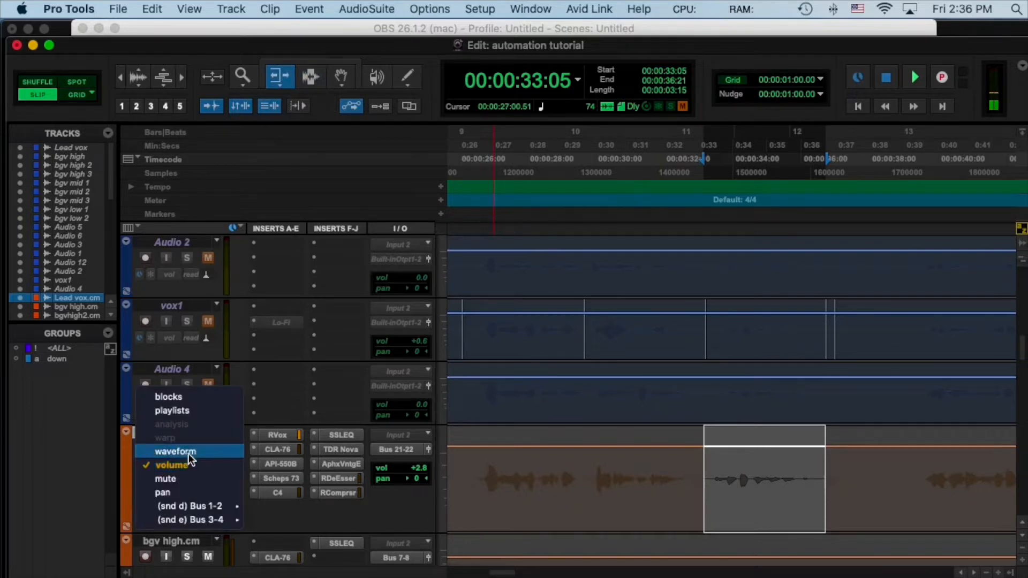
pyautogui.click(186, 464)
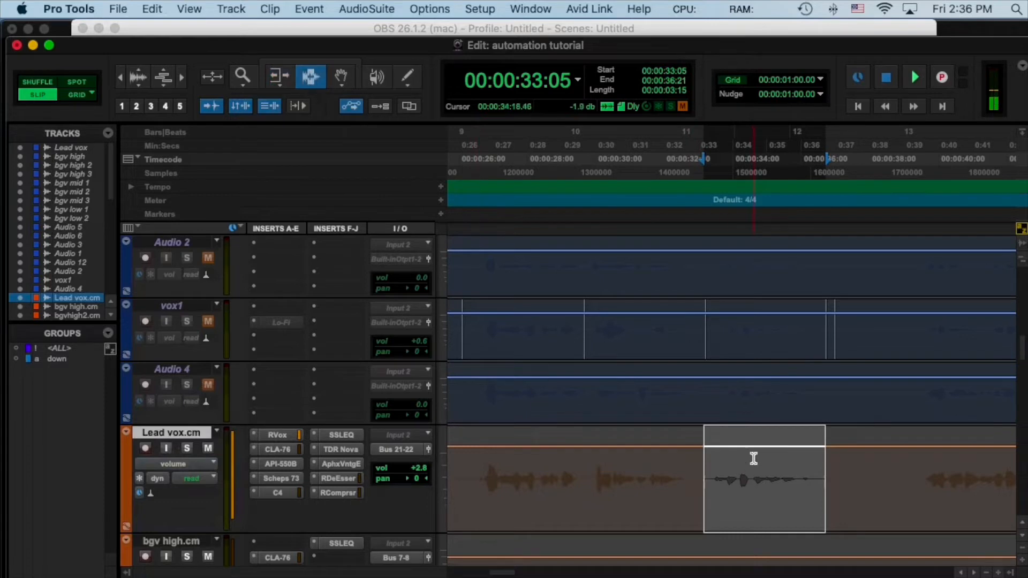
pyautogui.moveTo(697, 464); pyautogui.dragTo(830, 472)
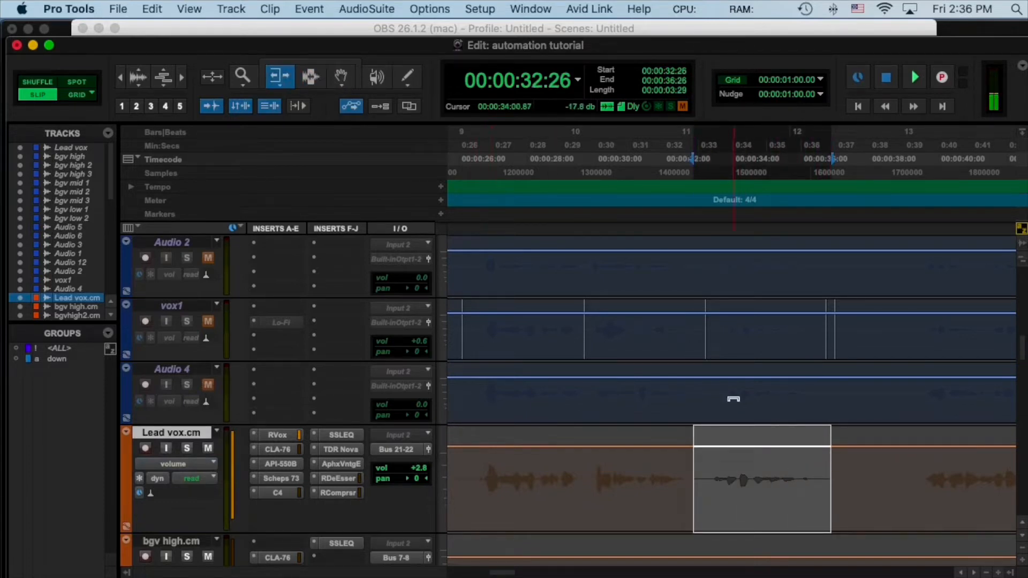
pyautogui.moveTo(756, 445); pyautogui.dragTo(759, 442)
pyautogui.press('space')
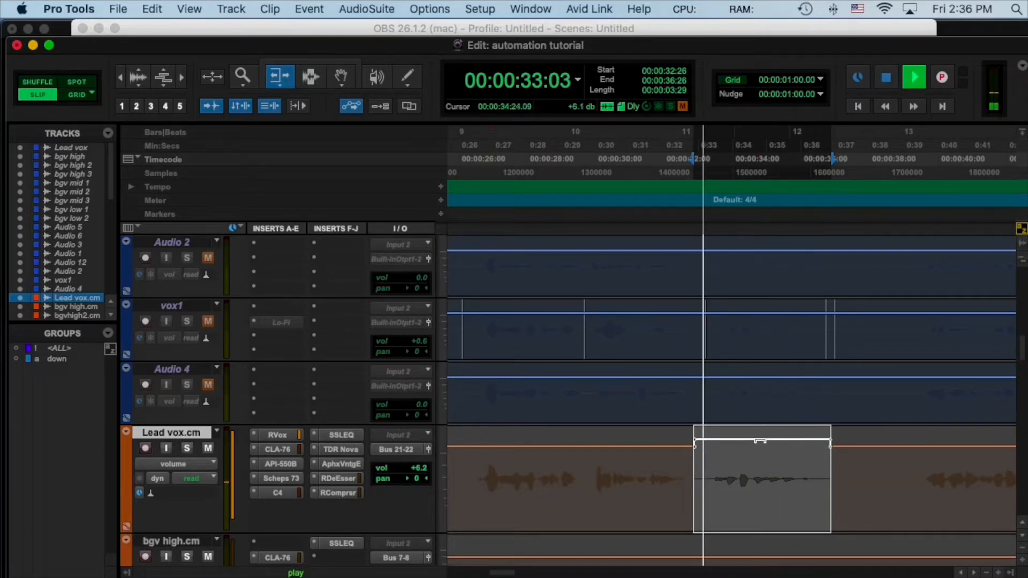
pyautogui.moveTo(761, 440); pyautogui.dragTo(760, 441)
pyautogui.press('space')
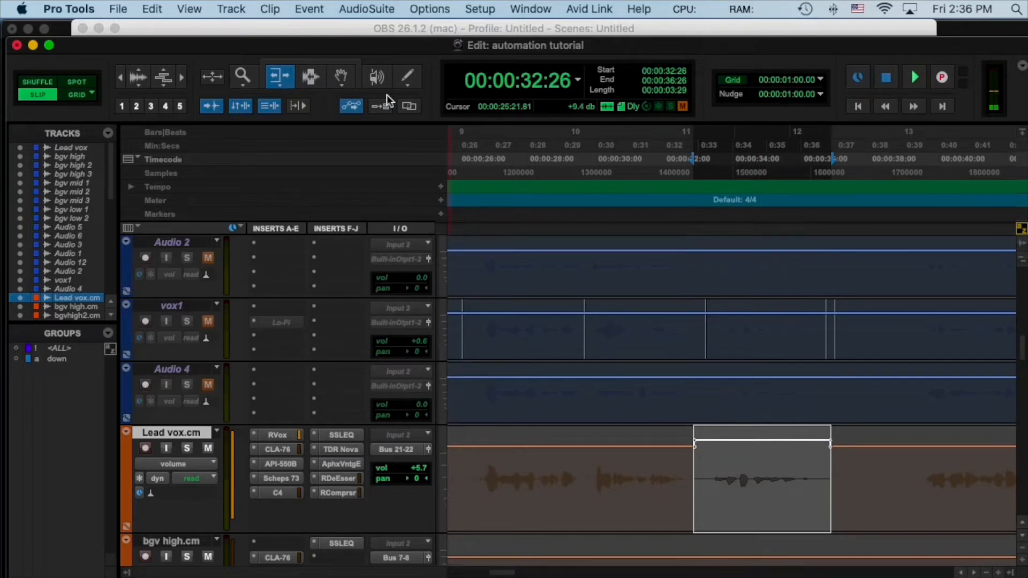
# Add Grabber breakpoints to the volume line between about 00:00:35:00 and 00:00:36:10, shaping a rounded extra boost at the phrase's end
pyautogui.click(336, 79)
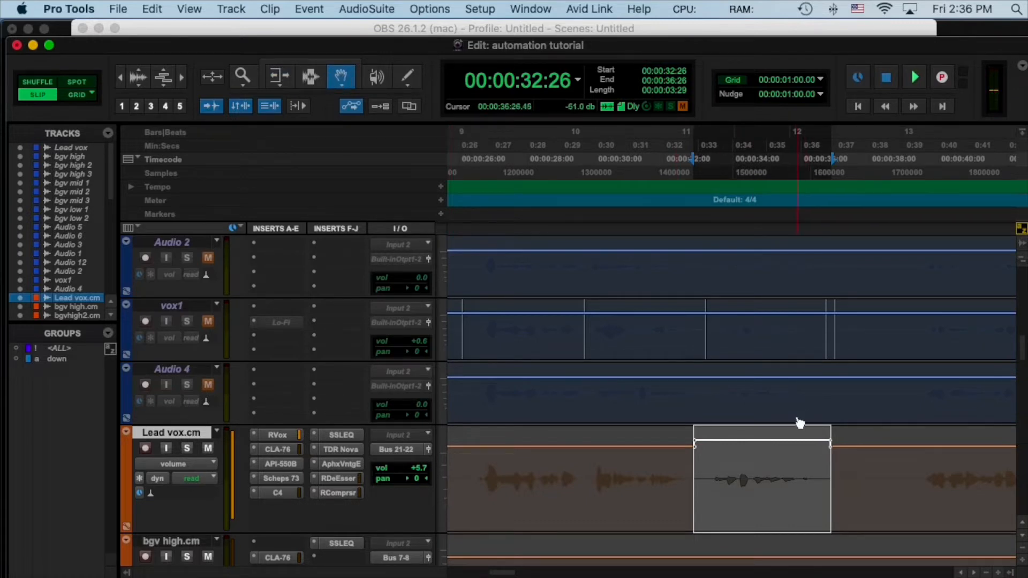
pyautogui.scroll(5, 799, 429)
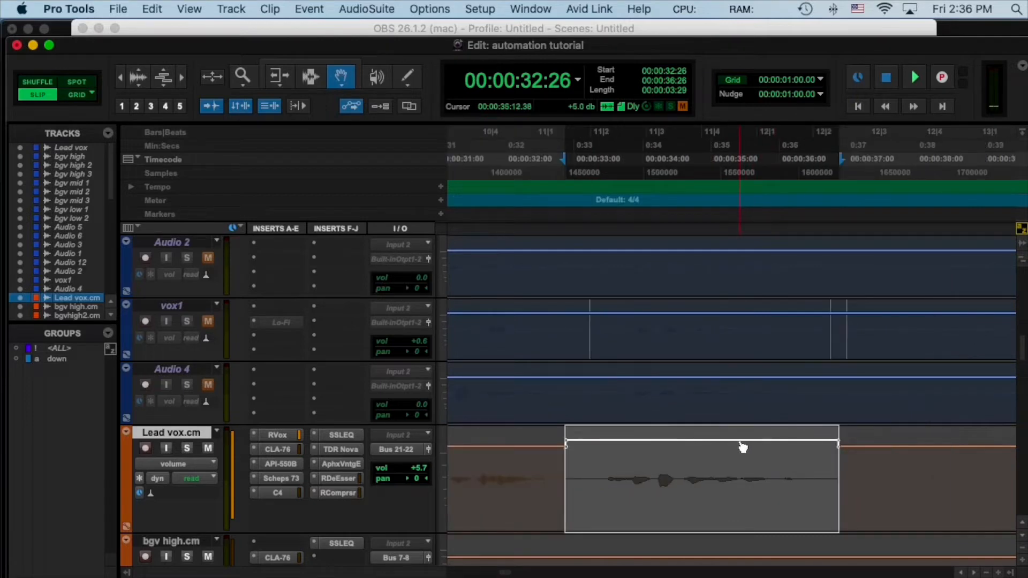
pyautogui.click(800, 440)
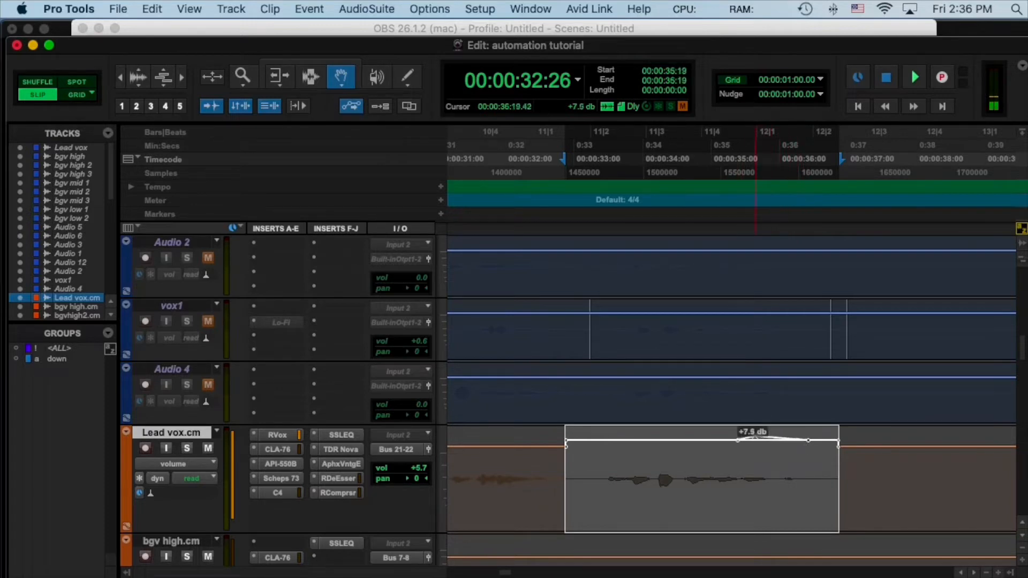
pyautogui.moveTo(774, 431); pyautogui.dragTo(749, 437)
pyautogui.press('space')
pyautogui.click(758, 436)
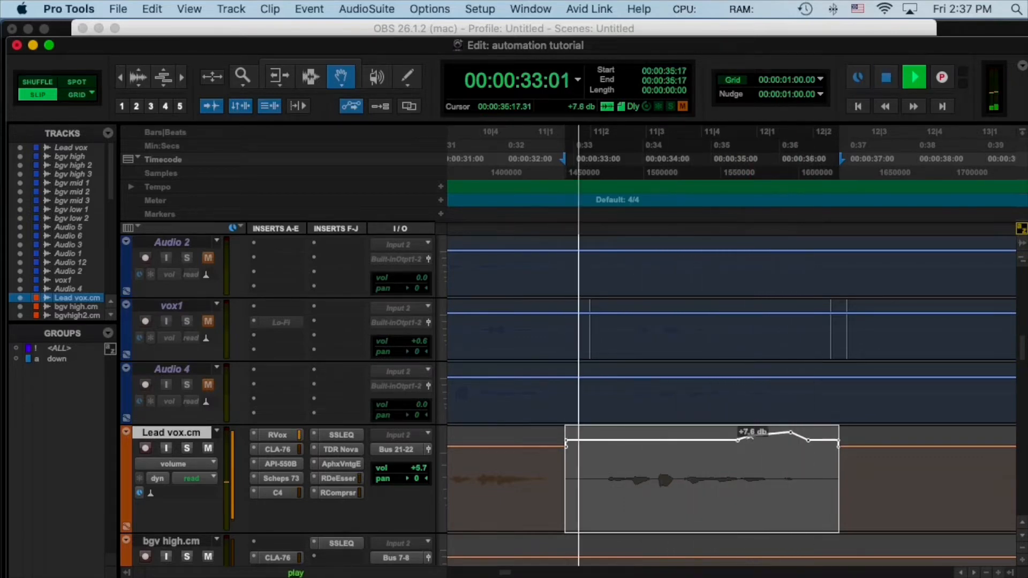
pyautogui.click(774, 435)
pyautogui.press('space')
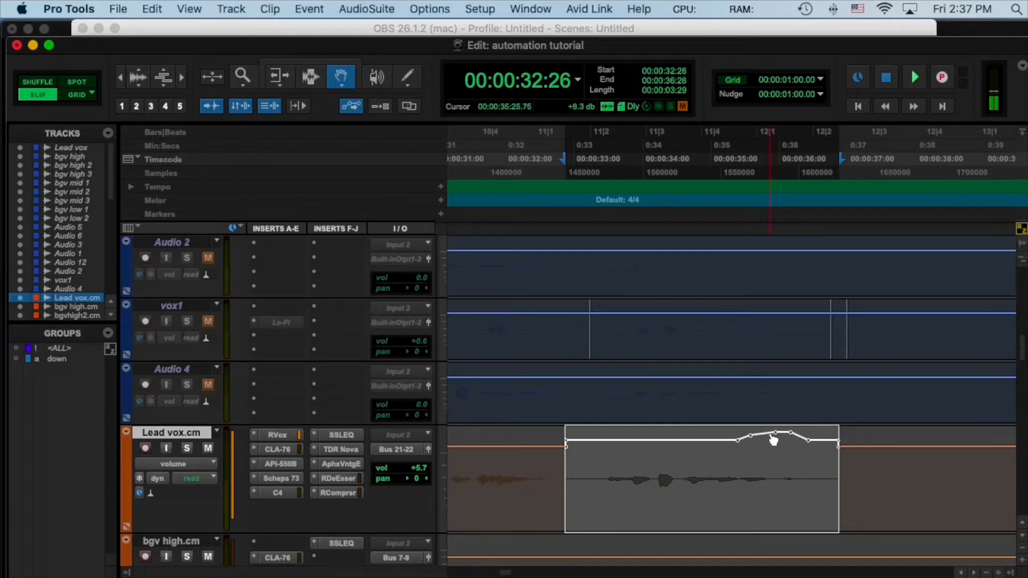
# Play back the automated phrase from 00:00:33:17 and again from 00:00:32:29 to judge the volume boost
pyautogui.hotkey('F7', 'F8')
pyautogui.click(615, 437)
pyautogui.press('space')
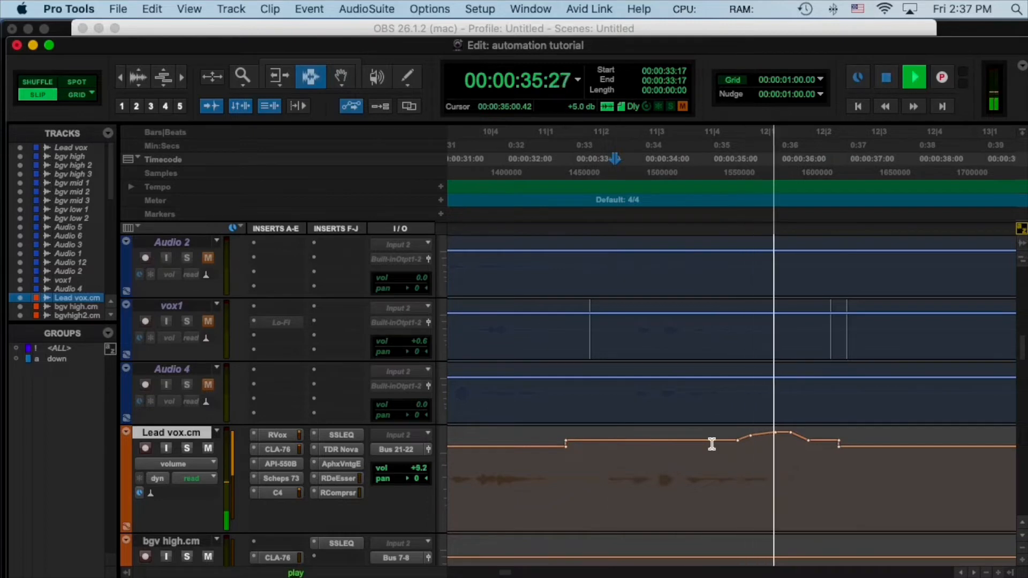
pyautogui.press('space')
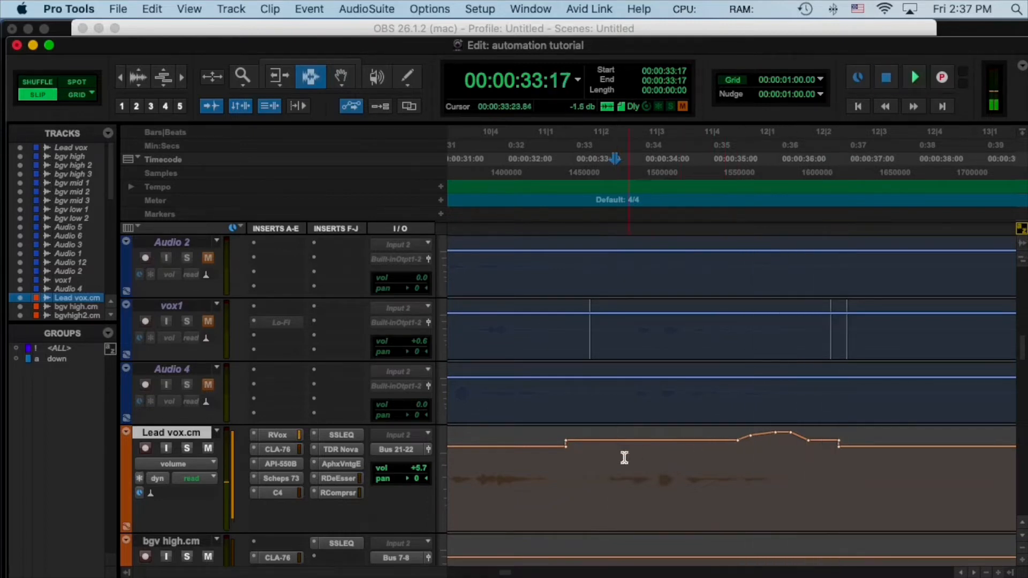
pyautogui.press('super+alt+KP_1')
pyautogui.press('space')
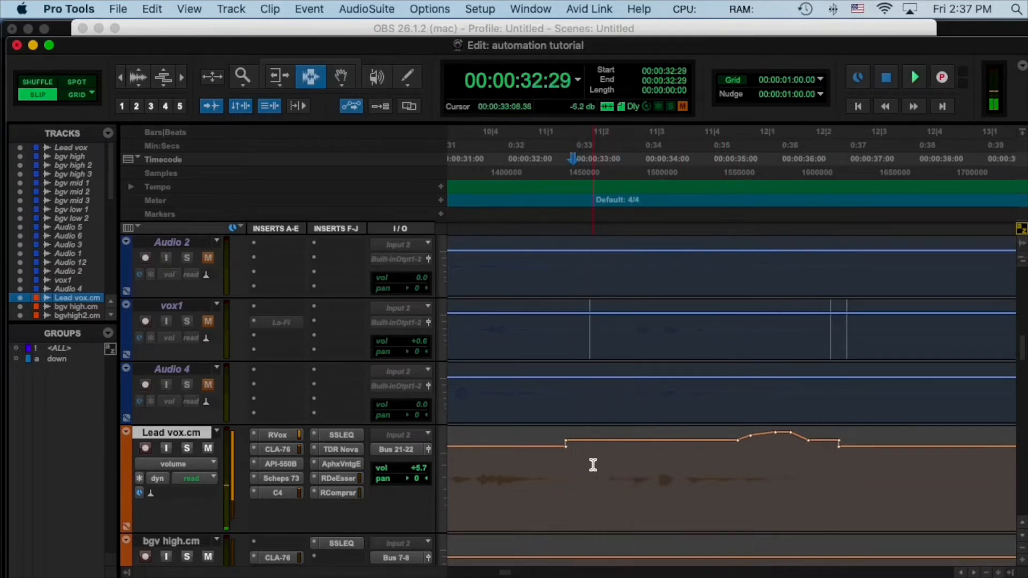
# Trim the volume between 00:00:33:08 and 00:00:33:25 up to +8.0 dB and audition it from 00:00:32:11
pyautogui.moveTo(592, 466); pyautogui.dragTo(633, 454)
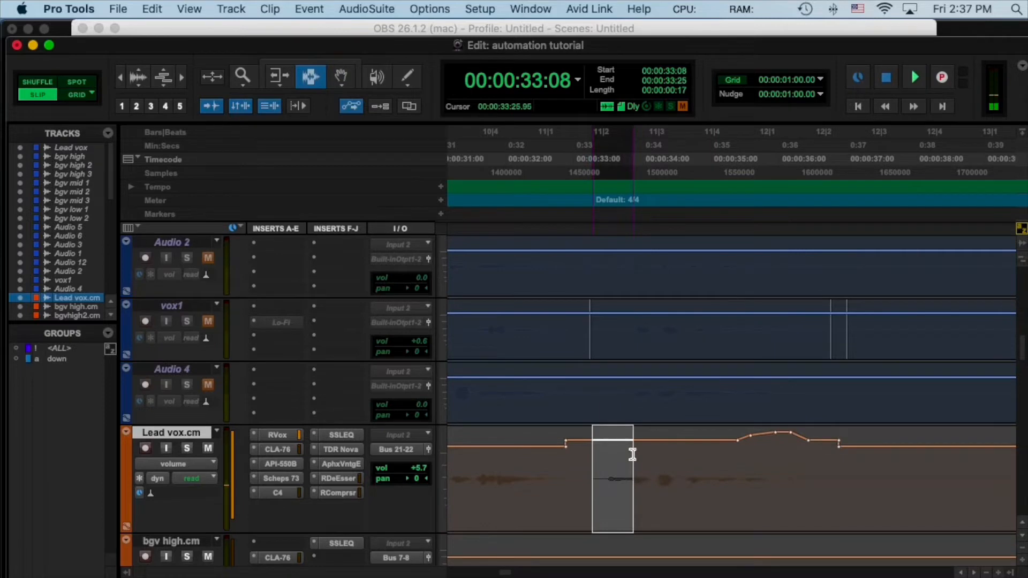
pyautogui.press('F6')
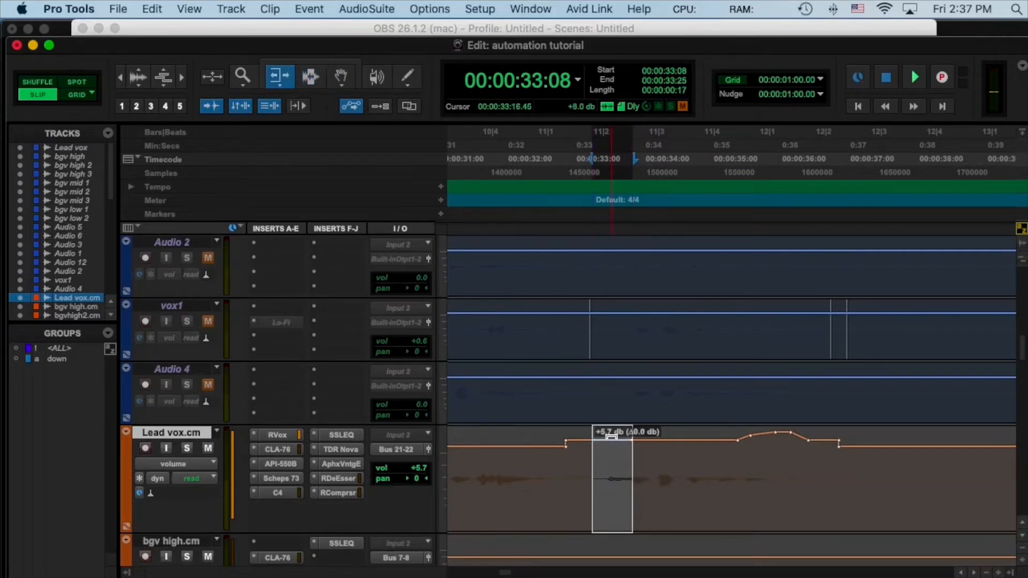
pyautogui.moveTo(612, 432); pyautogui.dragTo(612, 431)
pyautogui.press('F7')
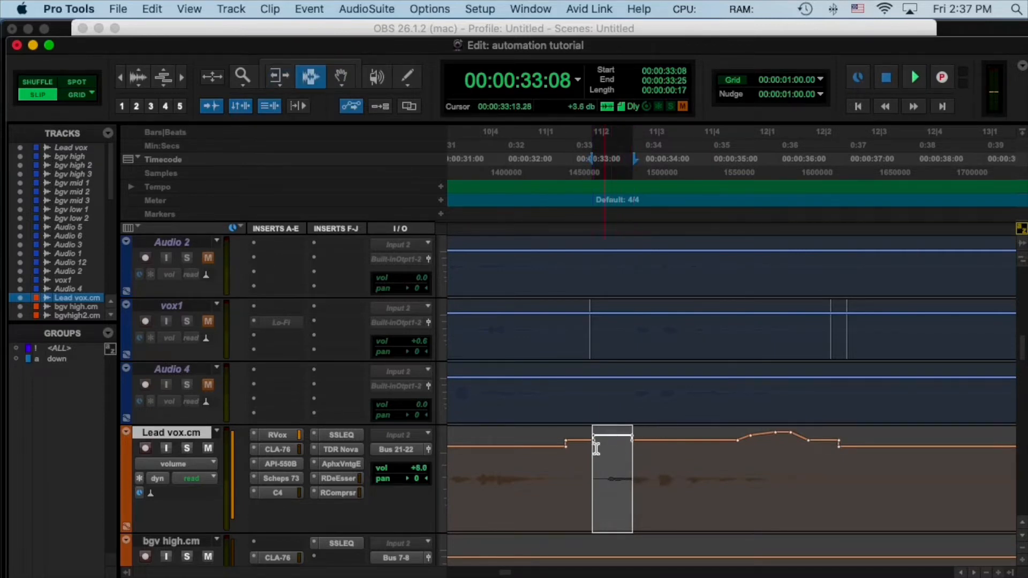
pyautogui.click(533, 438)
pyautogui.press('space')
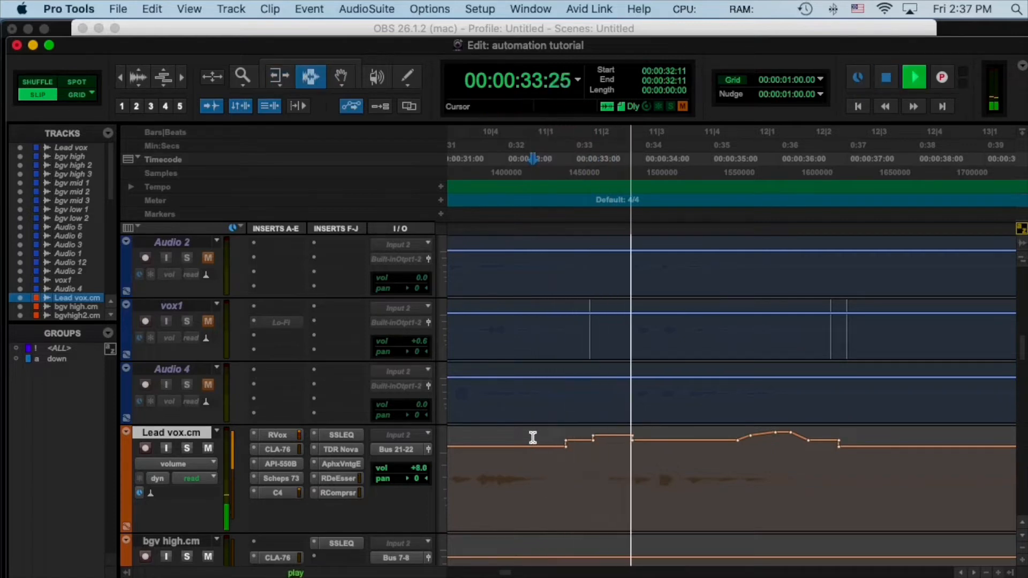
pyautogui.press('space')
pyautogui.press('space')
# Lower the boosted segment at the phrase's first word slightly with the Trim tool and listen to the phrase again
pyautogui.press('F6')
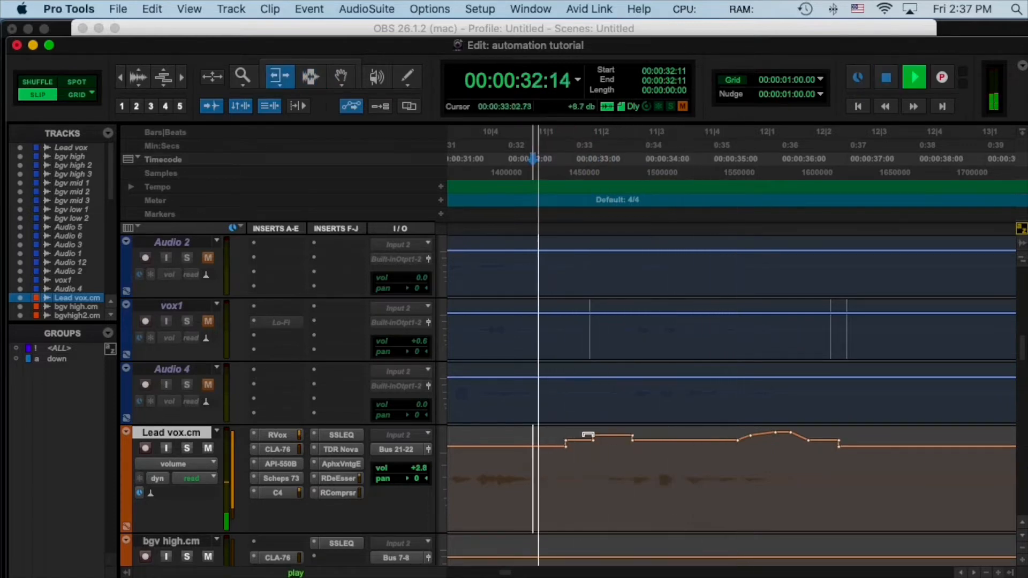
pyautogui.moveTo(609, 433); pyautogui.dragTo(609, 436)
pyautogui.press('space')
pyautogui.press('space')
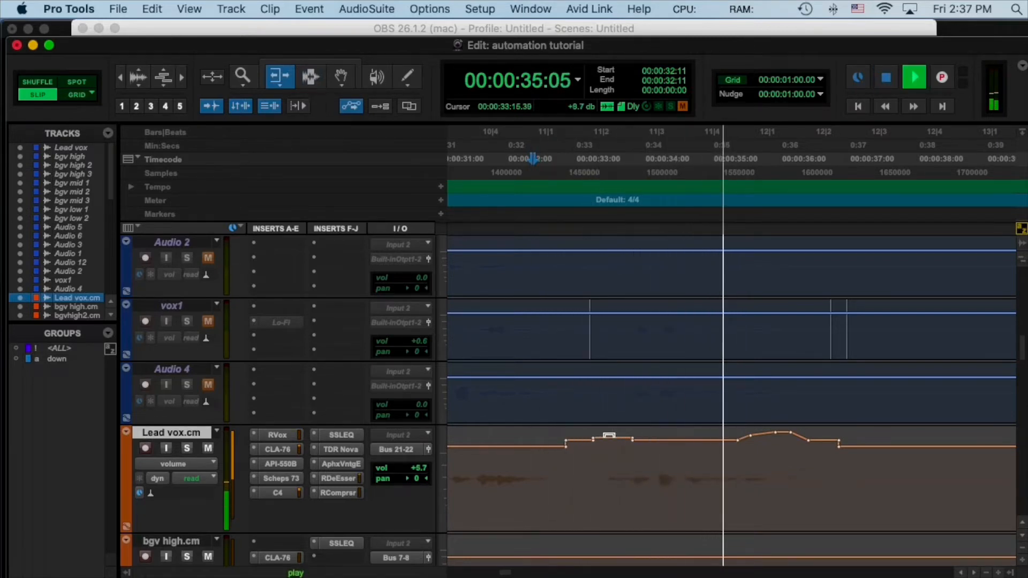
pyautogui.press('space')
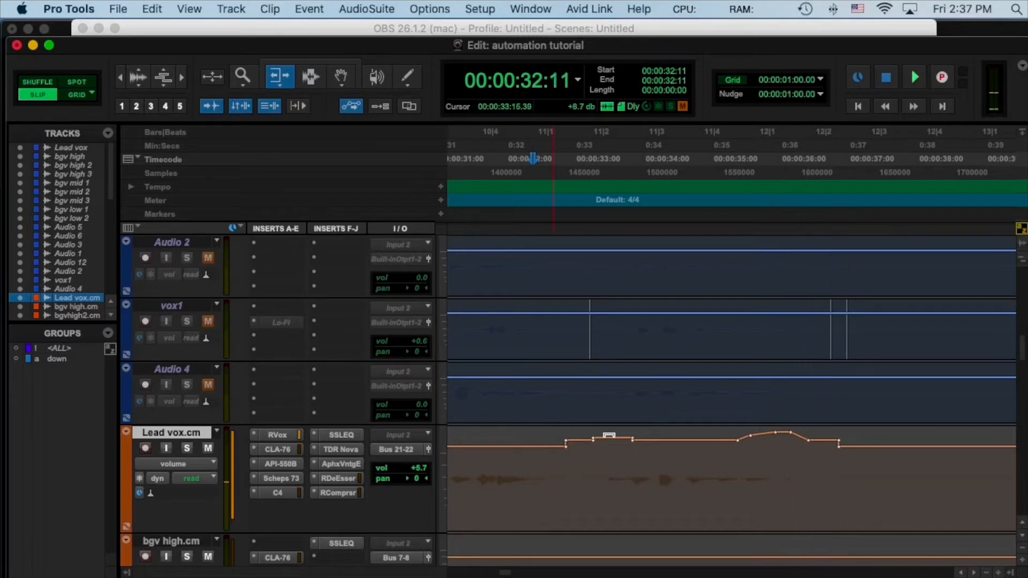
# Try deleting the phrase's volume automation from 00:00:32:12 onward, listen without it, and undo the deletion
pyautogui.press('F7')
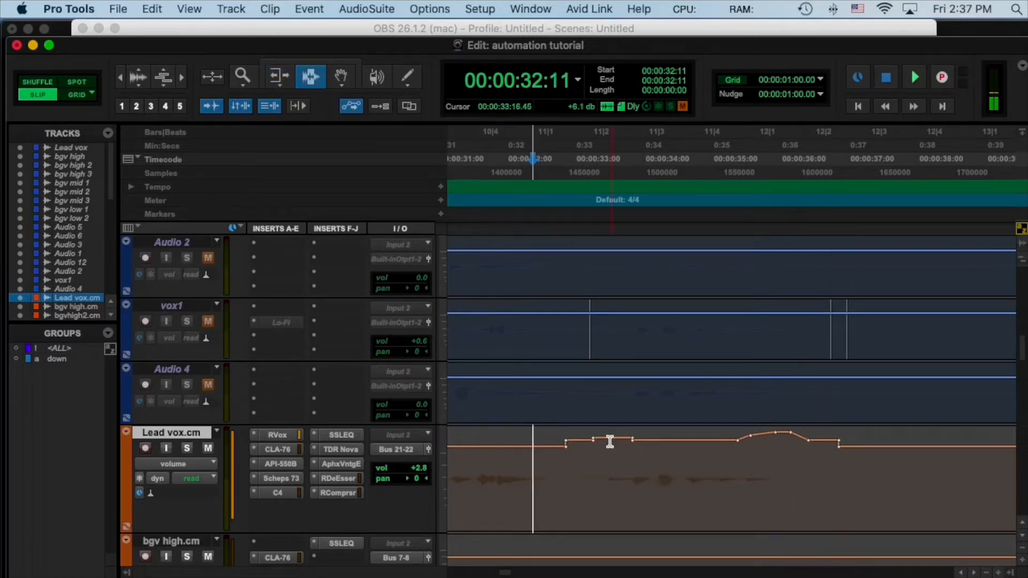
pyautogui.moveTo(534, 442); pyautogui.dragTo(863, 450)
pyautogui.press('Delete')
pyautogui.press('space')
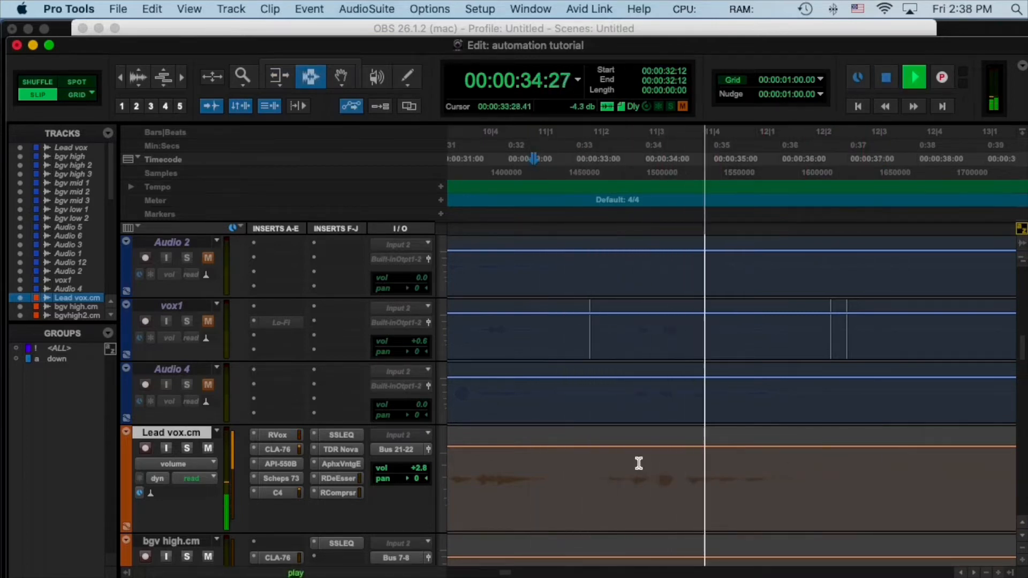
pyautogui.press('space')
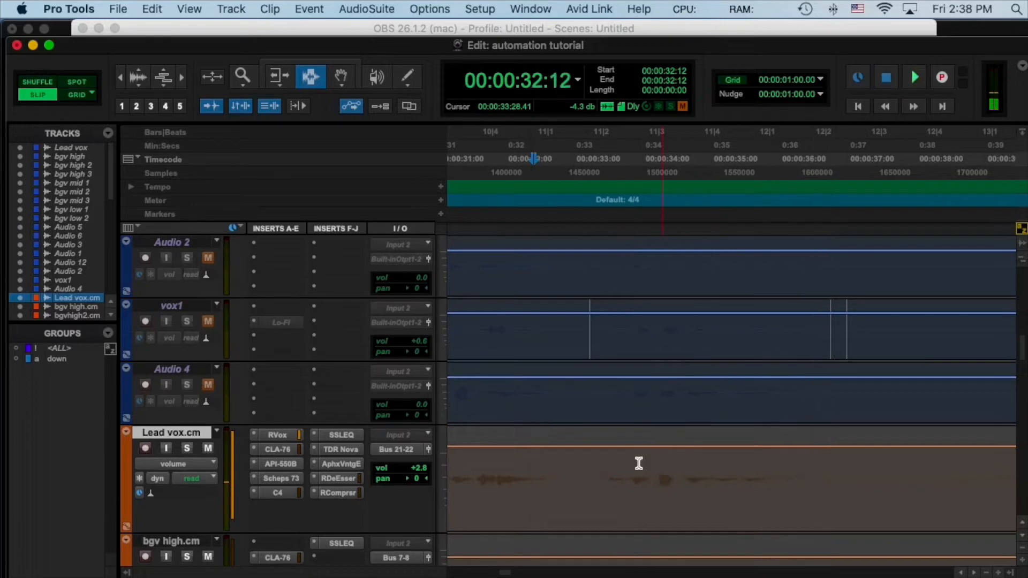
pyautogui.press('super+z')
# Play the phrase with its volume automation from 00:00:33:03 for comparison
pyautogui.click(582, 448)
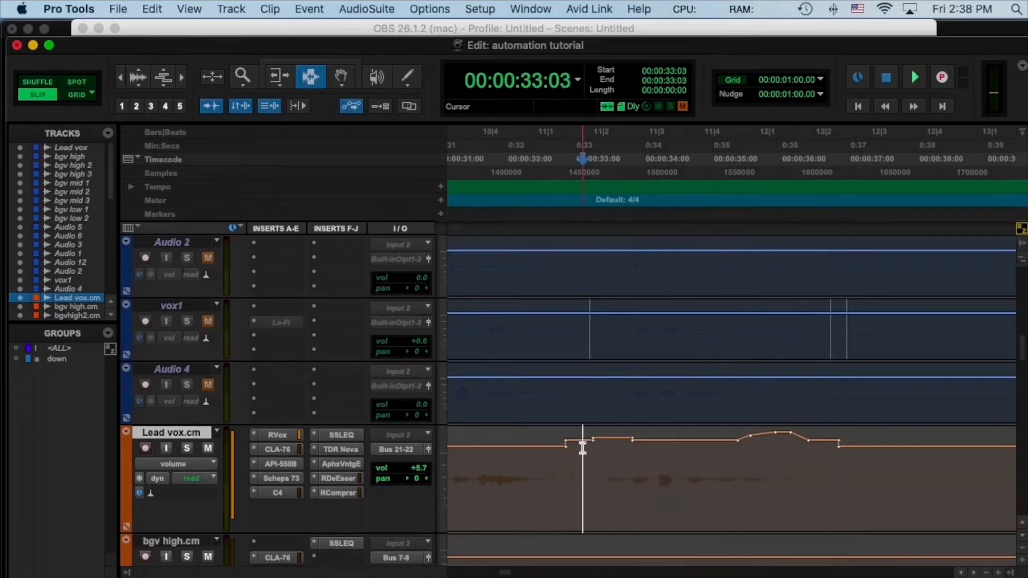
pyautogui.press('space')
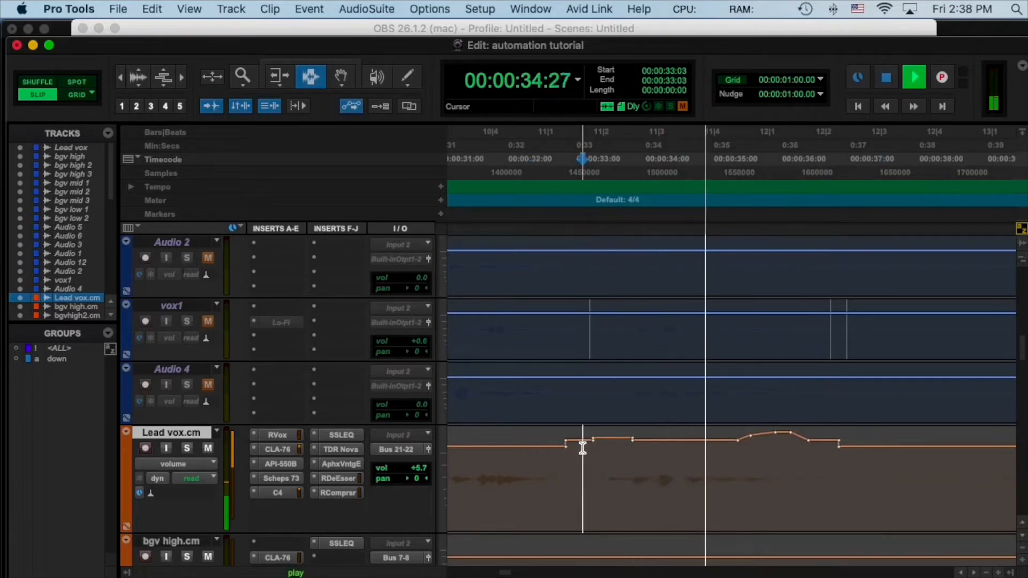
pyautogui.click(785, 447)
# Examine the Lead vox.cm waveform beyond the automated phrase and locate the passage around 00:00:52:00
pyautogui.press('super+bracketleft')
pyautogui.press('super+bracketleft')
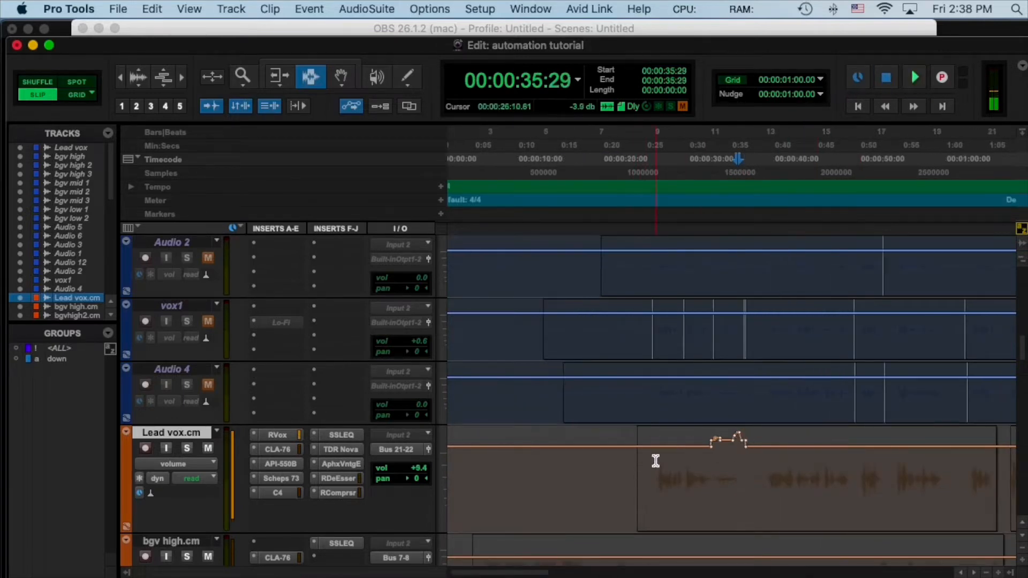
pyautogui.moveTo(653, 462); pyautogui.dragTo(779, 464)
pyautogui.press('super+bracketleft')
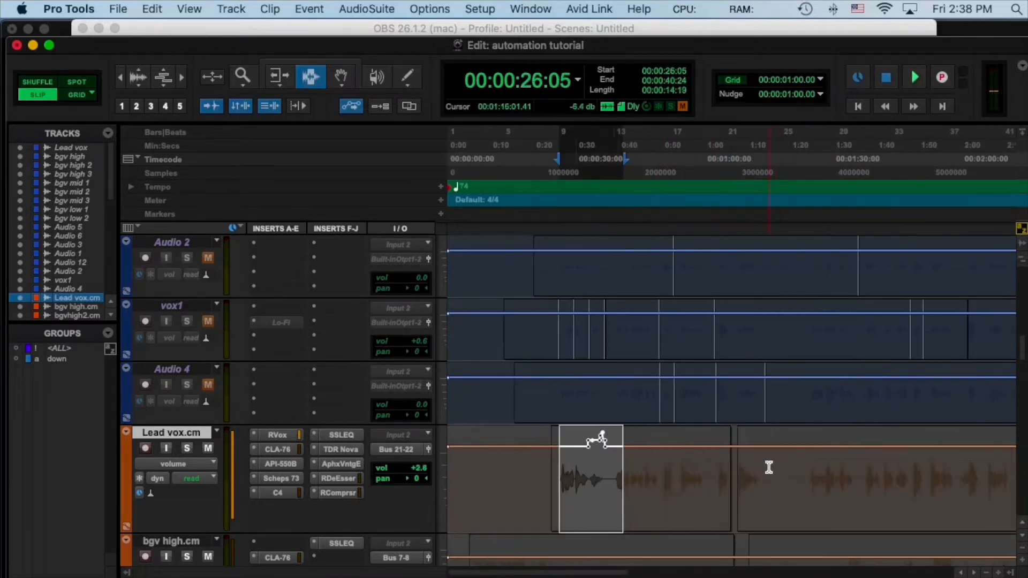
pyautogui.click(681, 478)
pyautogui.press('super+bracketright')
pyautogui.press('super+bracketright')
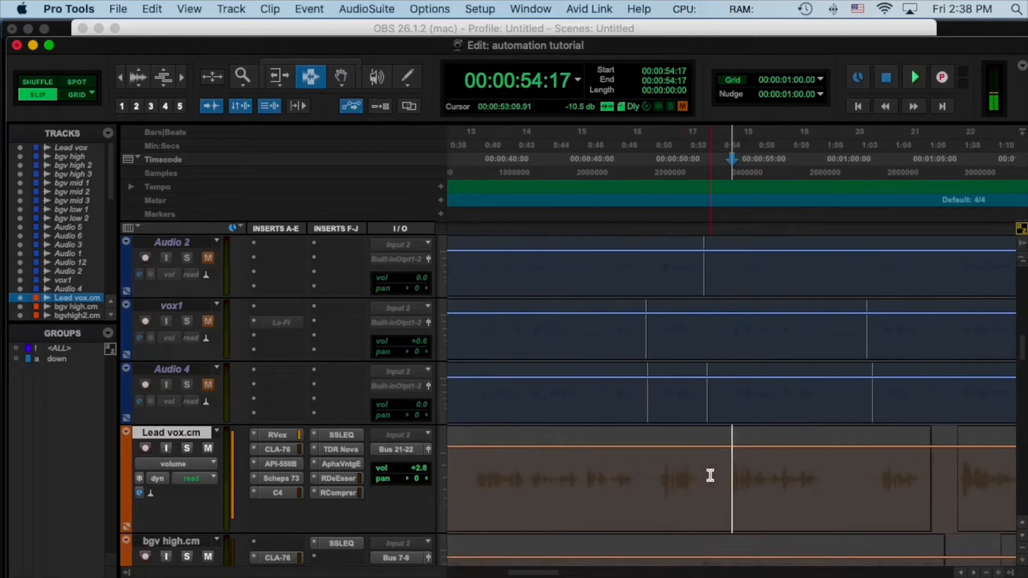
pyautogui.press('super+bracketright')
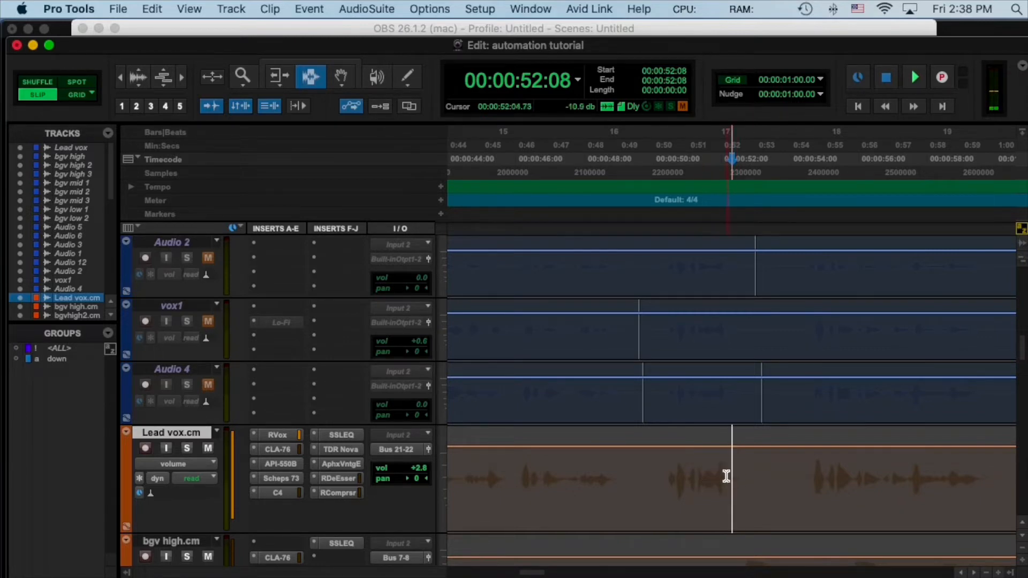
# Play the Lead vox.cm passage from 00:00:51:23 to hear how its closing word fades
pyautogui.click(715, 460)
pyautogui.press('super+bracketright')
pyautogui.press('space')
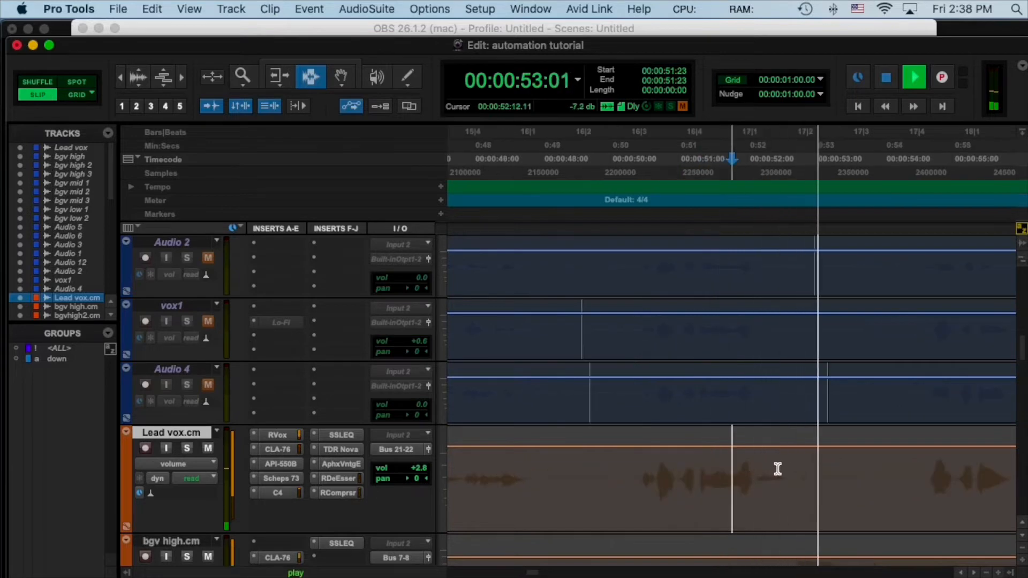
pyautogui.press('space')
# Select the quiet word ending from 00:00:52:03 to 00:00:53:22, shape a raised volume curve over it with Grabber breakpoints, and listen
pyautogui.moveTo(754, 478); pyautogui.dragTo(867, 478)
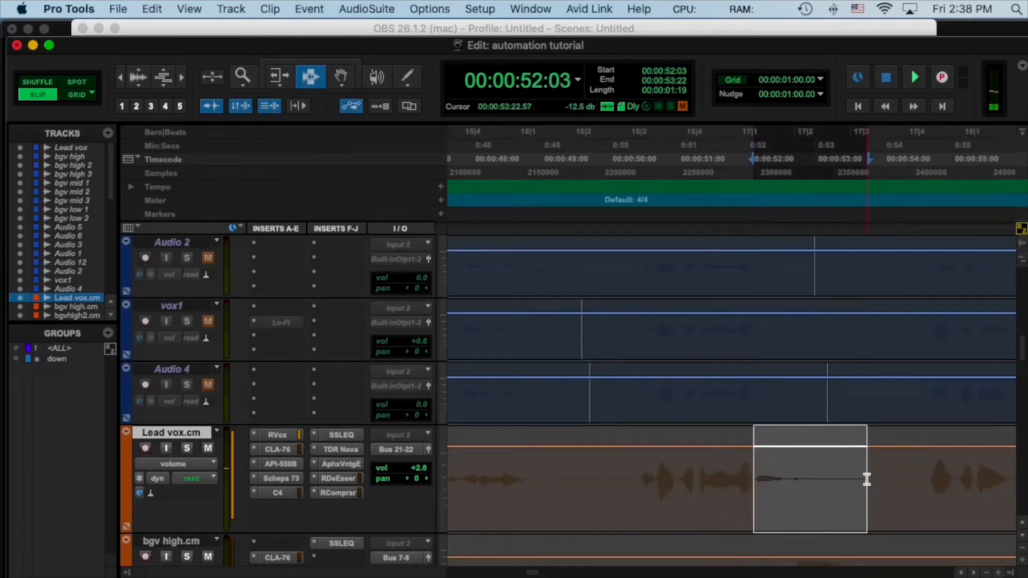
pyautogui.press('F8')
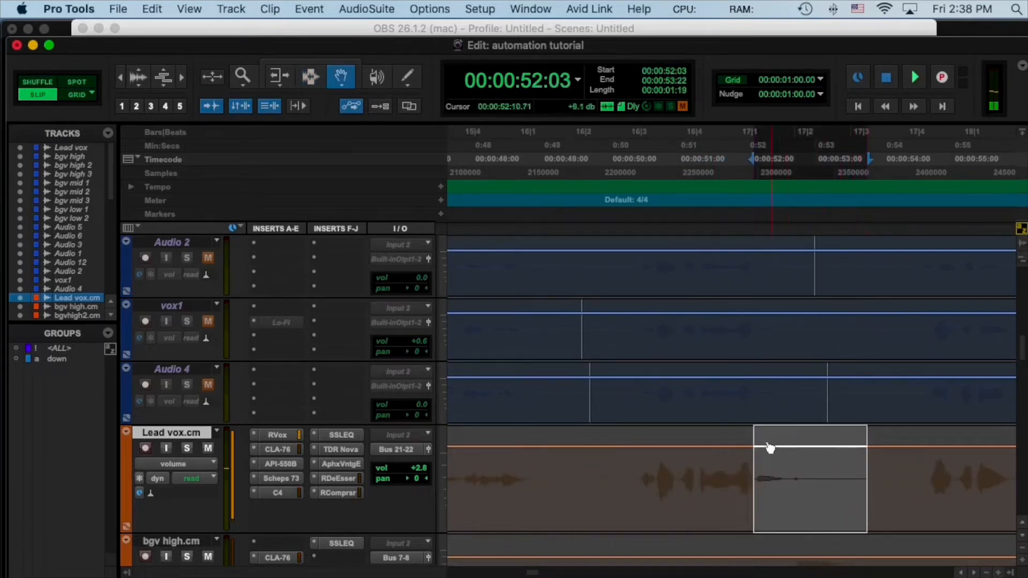
pyautogui.click(844, 448)
pyautogui.click(829, 447)
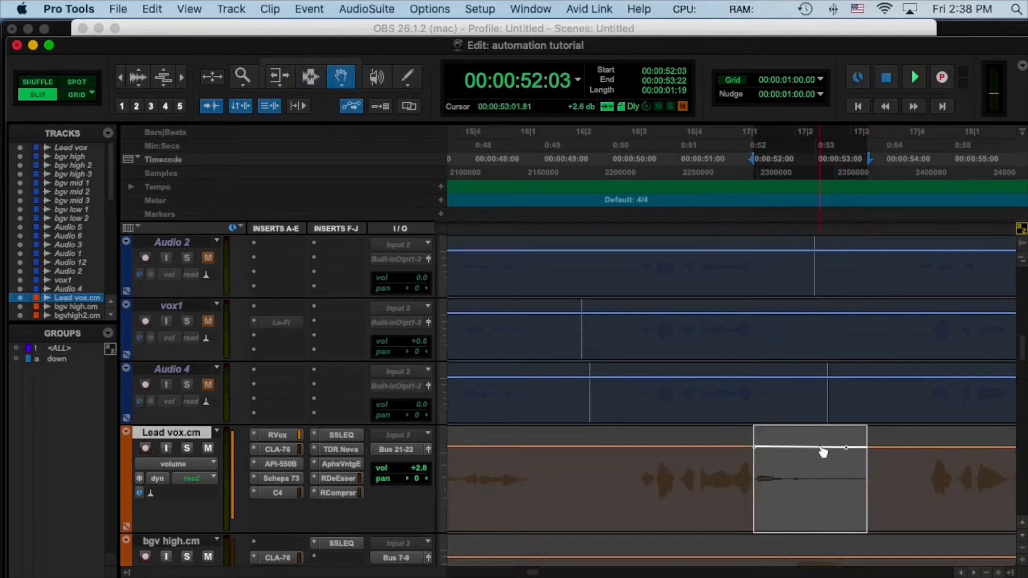
pyautogui.moveTo(822, 448)
pyautogui.mouseDown()
pyautogui.moveTo(812, 433)
pyautogui.moveTo(829, 430)
pyautogui.moveTo(806, 444)
pyautogui.mouseUp()
pyautogui.press('space')
pyautogui.press('space')
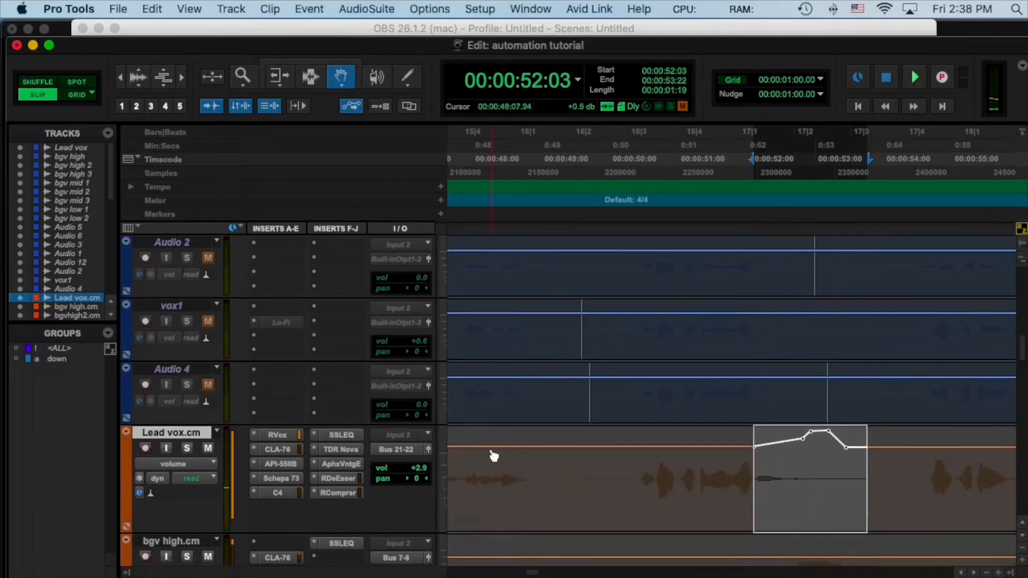
# Add volume breakpoints at about 00:00:48:07 and 00:00:49:18 and raise a peak between them at about 00:00:49:12
pyautogui.click(489, 446)
pyautogui.click(582, 447)
pyautogui.moveTo(569, 445); pyautogui.dragTo(569, 435)
pyautogui.press('space')
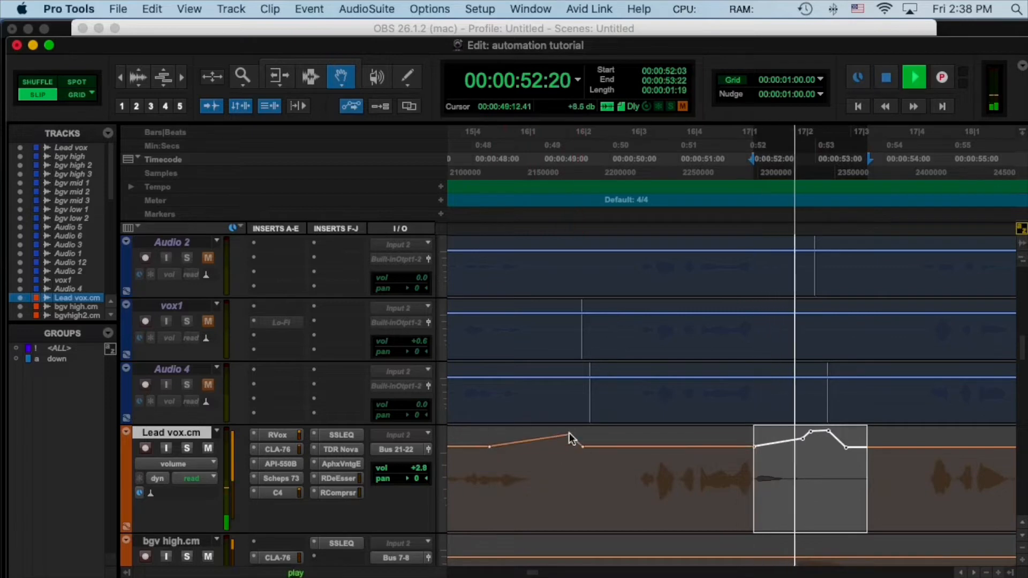
pyautogui.press('space')
# Listen to the earlier phrase's volume ramp repeatedly from 00:00:48:00 and 00:00:48:03
pyautogui.press('F6')
pyautogui.click(474, 440)
pyautogui.press('space')
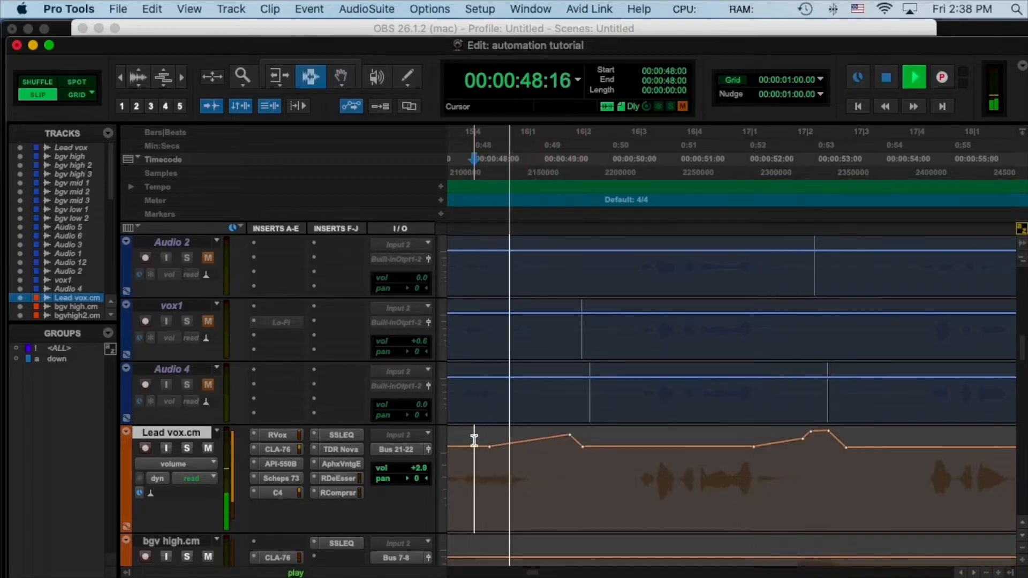
pyautogui.press('space')
pyautogui.press('space')
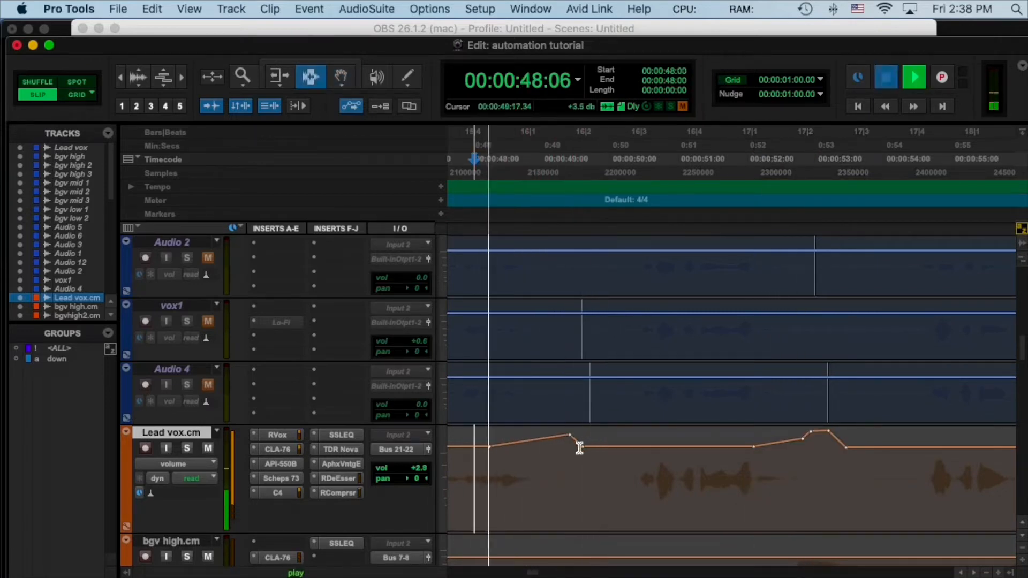
pyautogui.press('space')
pyautogui.click(480, 438)
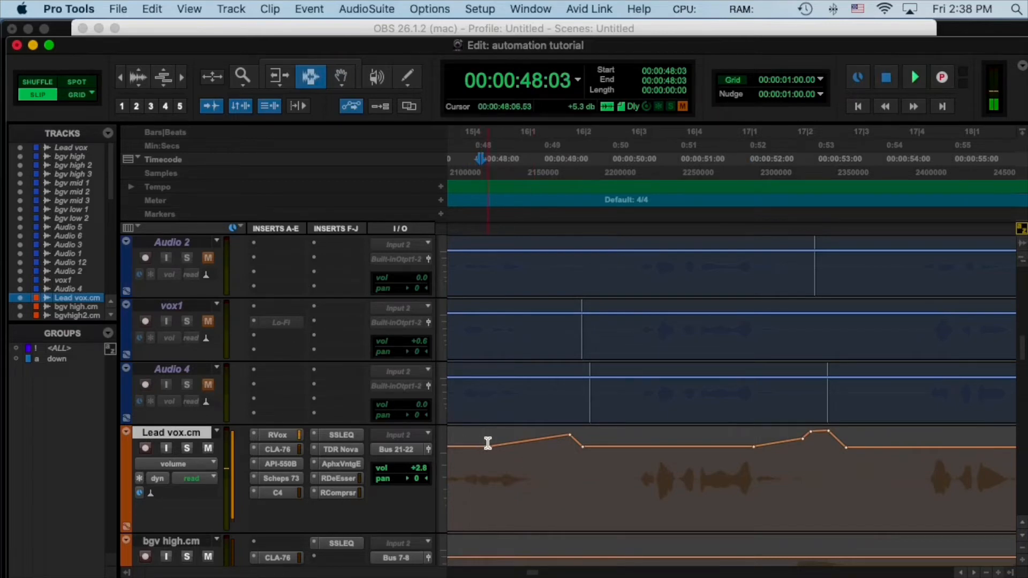
pyautogui.press('space')
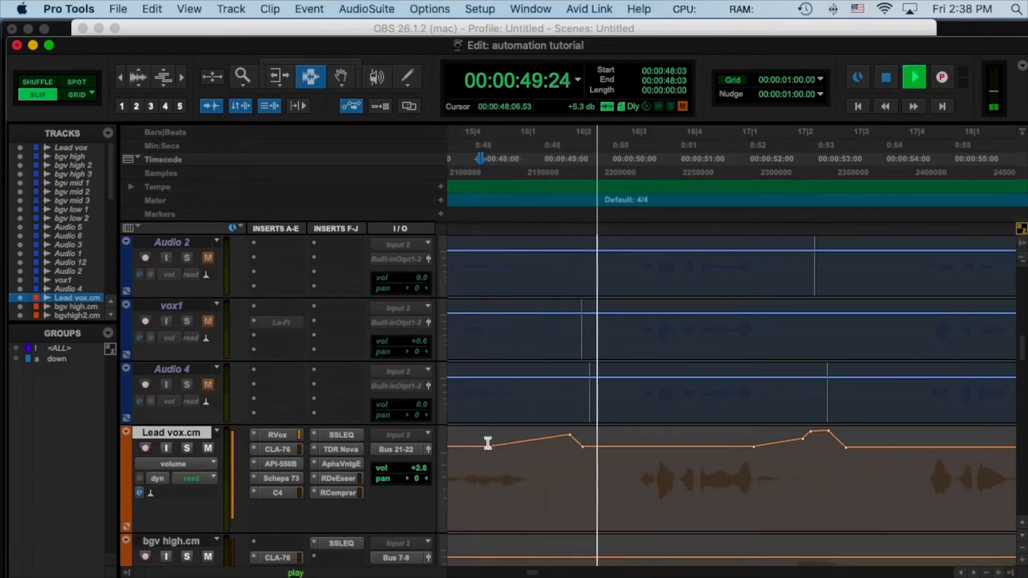
pyautogui.press('space')
pyautogui.press('space')
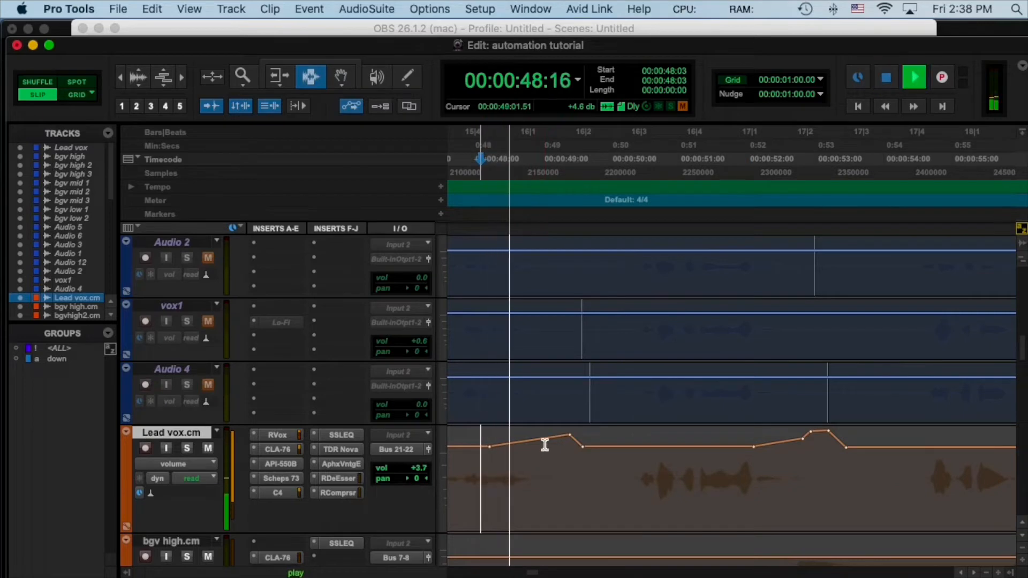
pyautogui.press('space')
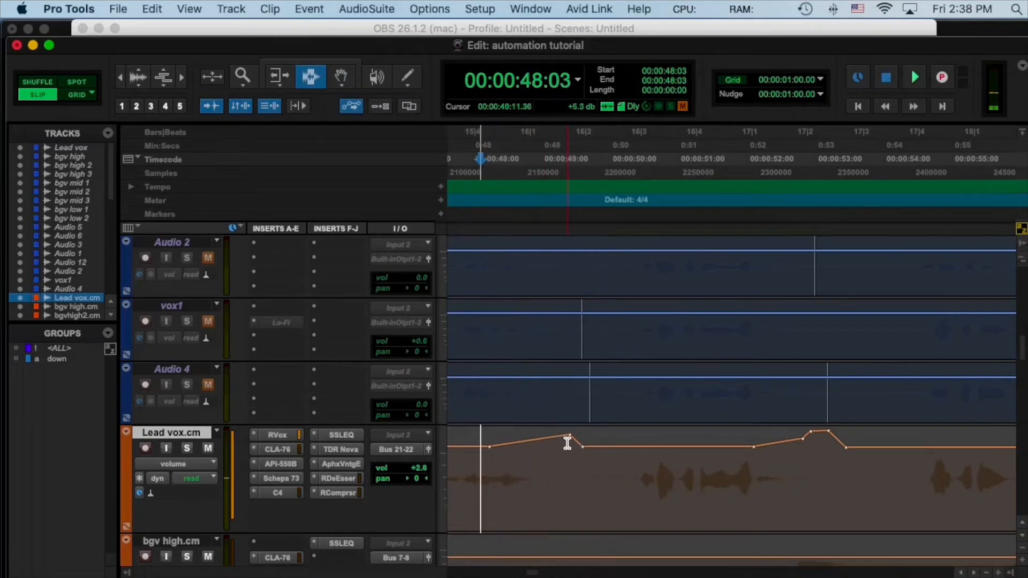
# Add a higher volume peak at about 00:00:49:01 with extra breakpoints shaping both sides of it, and listen to the phrase
pyautogui.press('F8')
pyautogui.moveTo(550, 432); pyautogui.dragTo(545, 422)
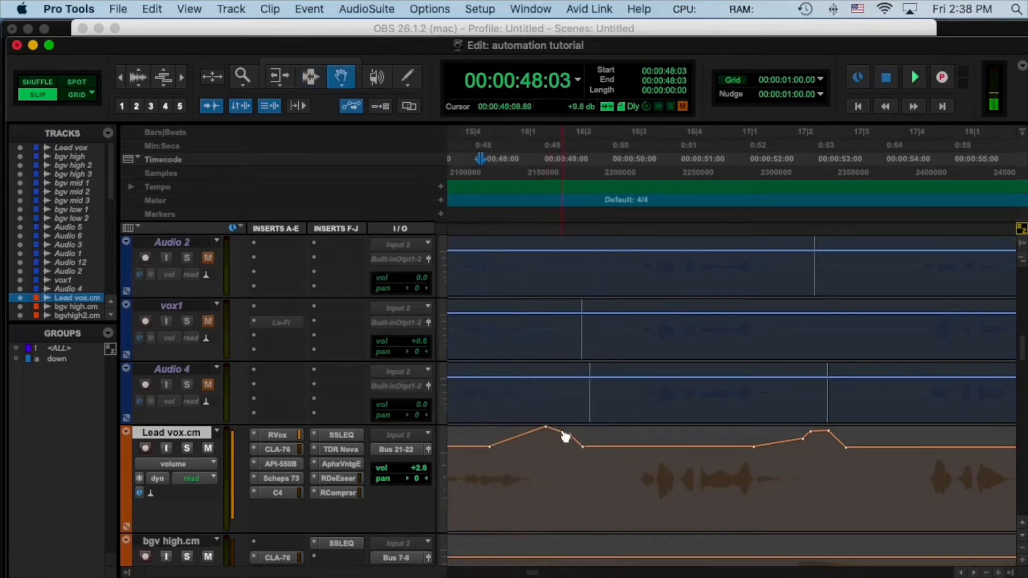
pyautogui.click(566, 437)
pyautogui.press('space')
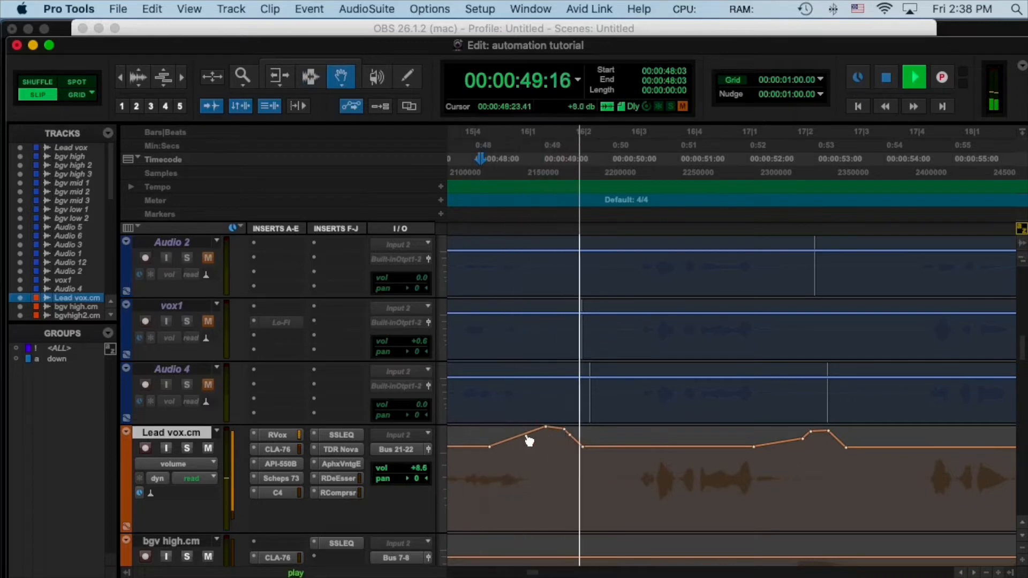
pyautogui.press('space')
pyautogui.click(529, 439)
pyautogui.press('space')
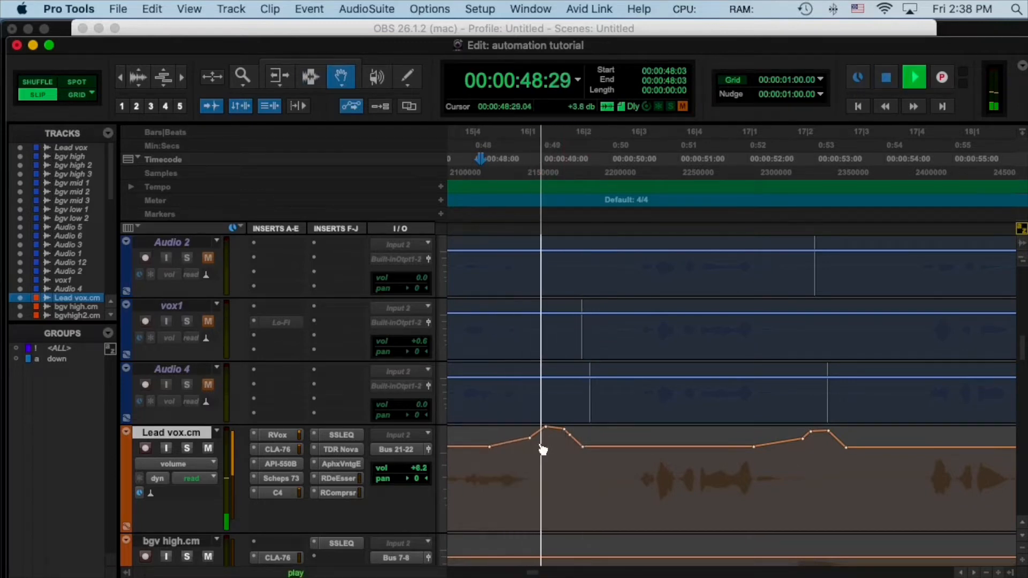
pyautogui.press('space')
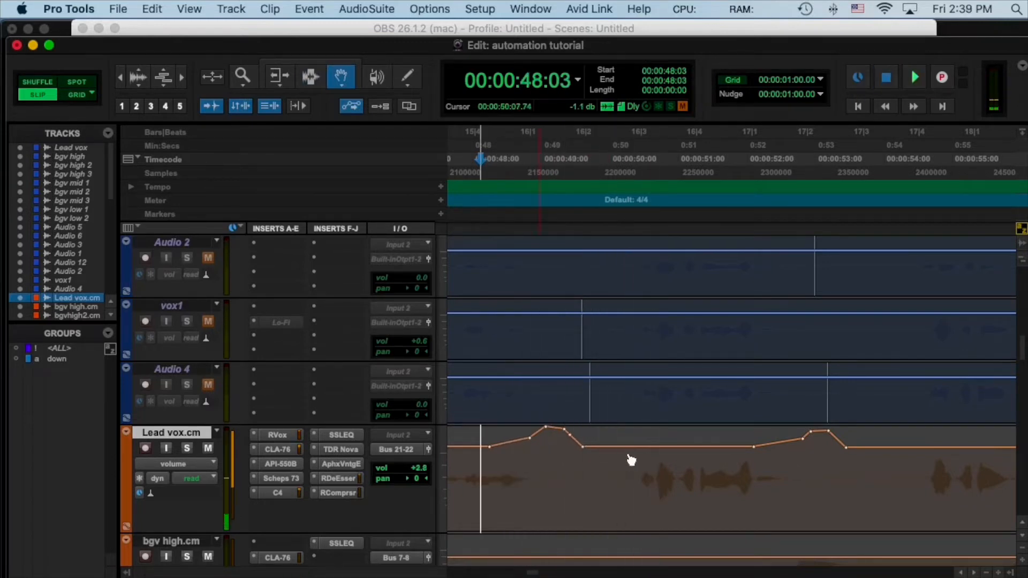
# Review the Lead vox.cm volume automation across the whole song and play the vocal from 00:00:26:07
pyautogui.press('F7')
pyautogui.press('super+bracketleft')
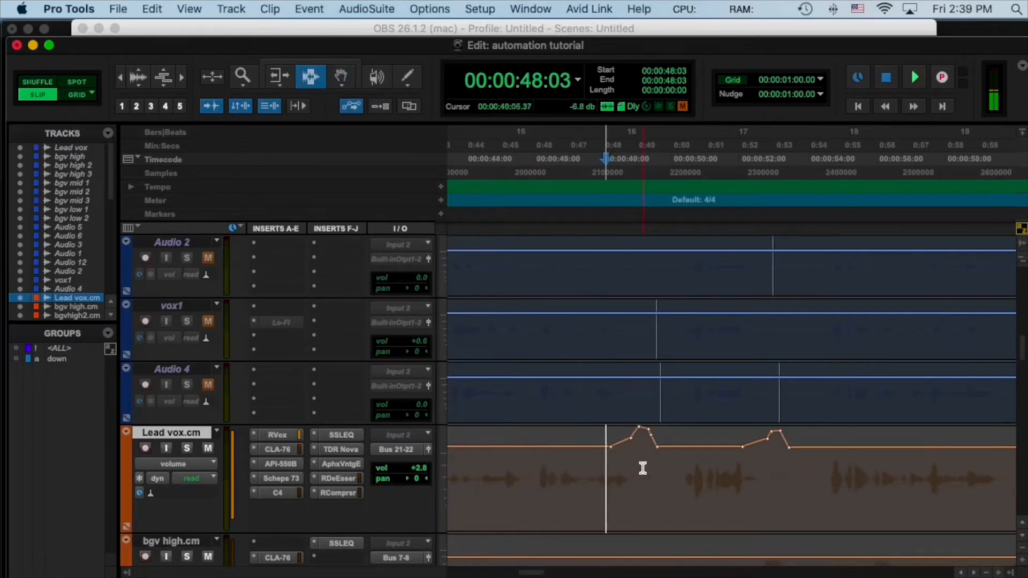
pyautogui.click(697, 463)
pyautogui.press('super+bracketleft')
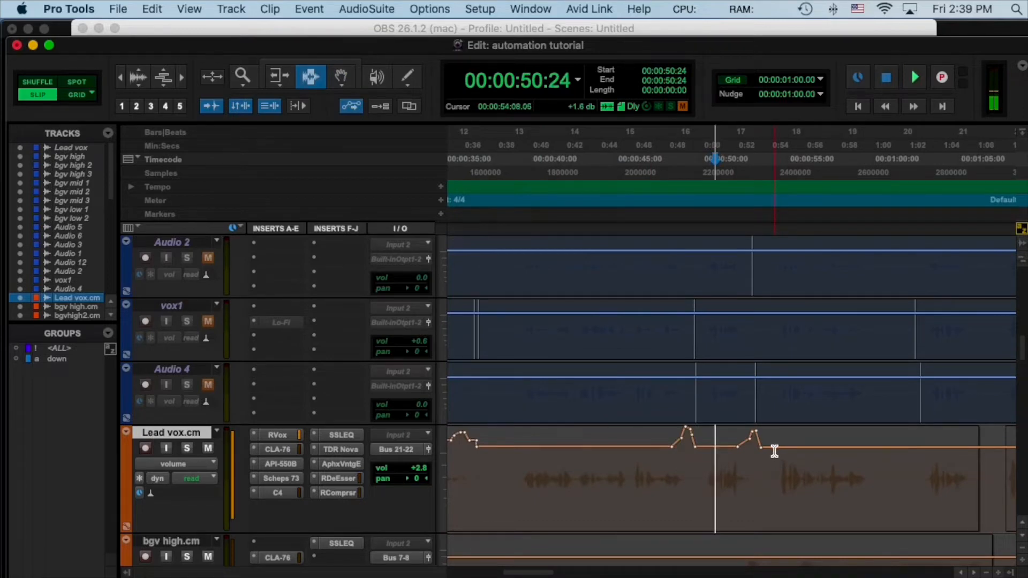
pyautogui.press('super+bracketleft')
pyautogui.press('super+bracketleft')
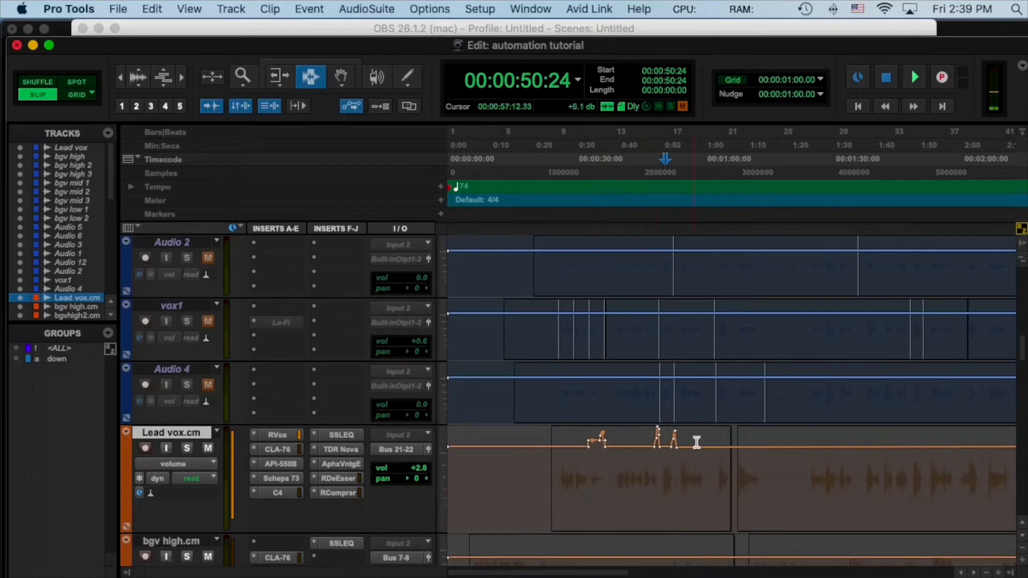
pyautogui.click(560, 450)
pyautogui.press('space')
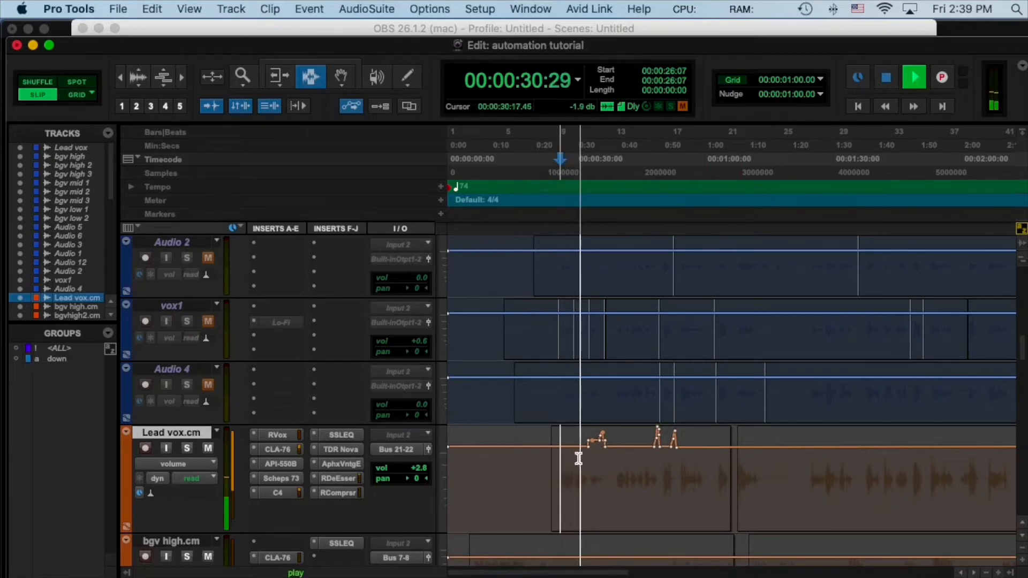
pyautogui.click(560, 467)
pyautogui.press('space')
pyautogui.press('space')
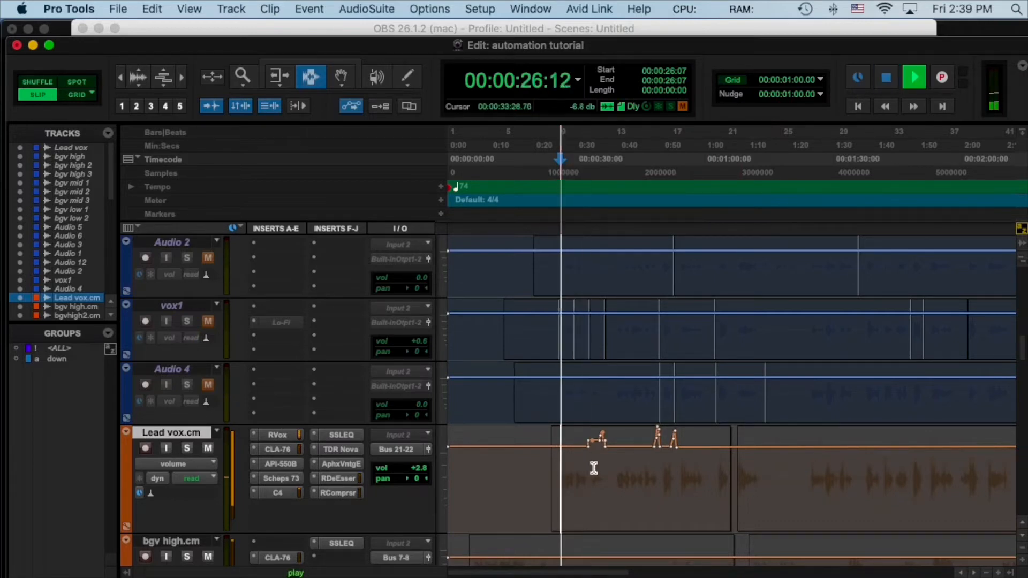
# Compare the vocal's level between passages by playing from 00:00:30:18 and 00:00:39:18
pyautogui.press('t')
pyautogui.press('t')
pyautogui.hscroll(3, 592, 468)
pyautogui.hscroll(-2, 604, 467)
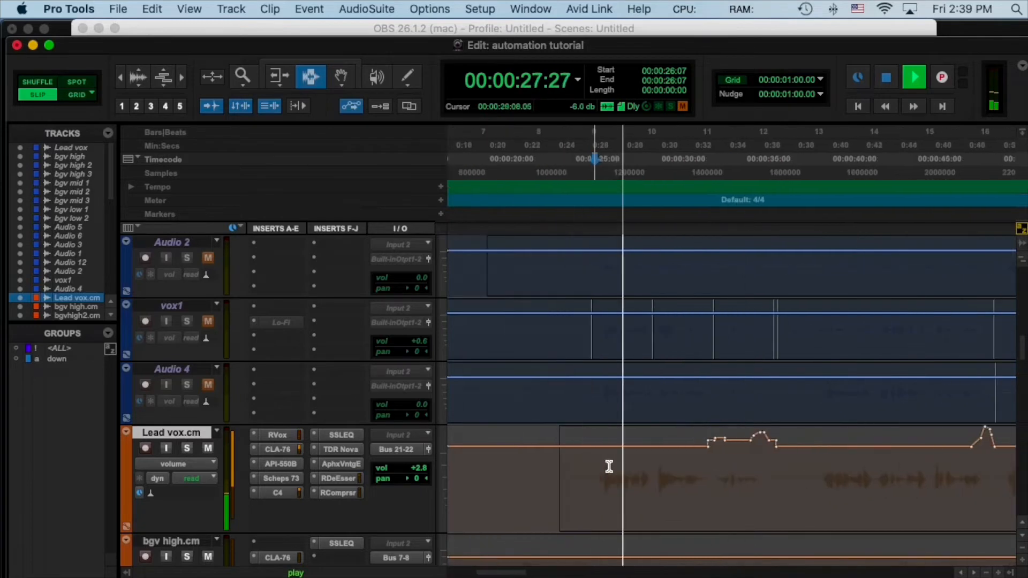
pyautogui.click(669, 472)
pyautogui.press('t')
pyautogui.hscroll(5, 671, 470)
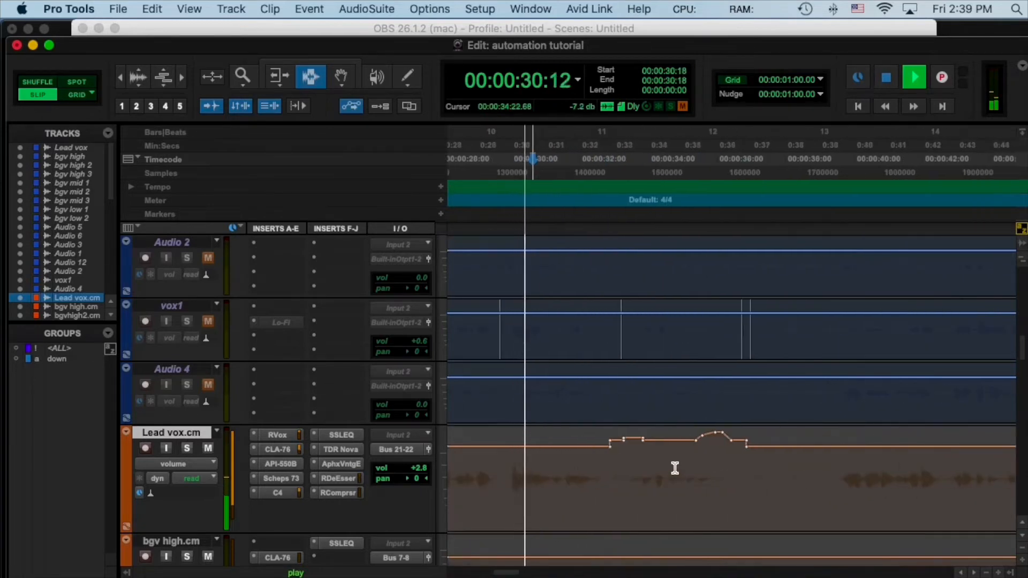
pyautogui.press('space')
pyautogui.click(793, 460)
pyautogui.press('space')
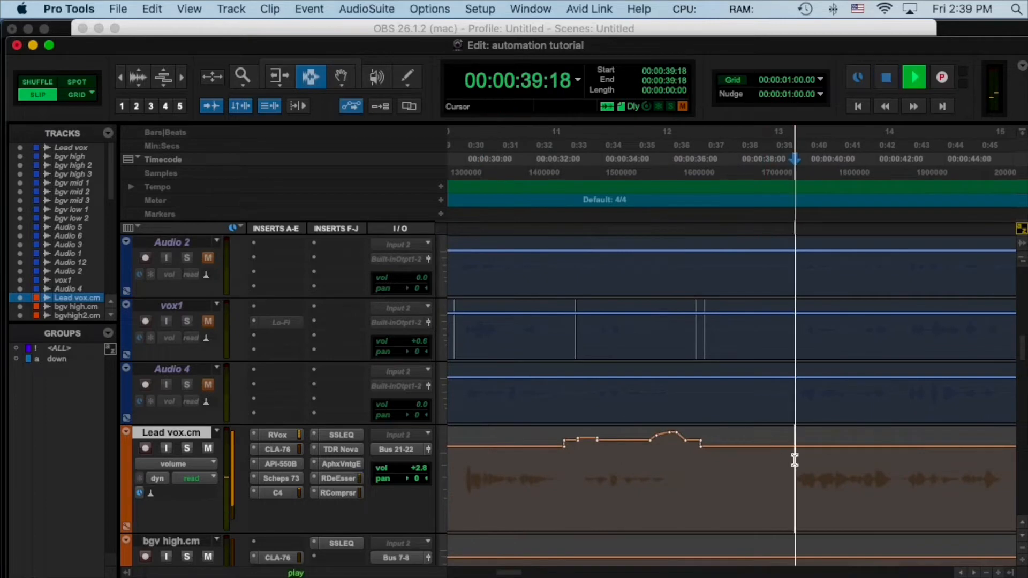
pyautogui.hscroll(3, 792, 460)
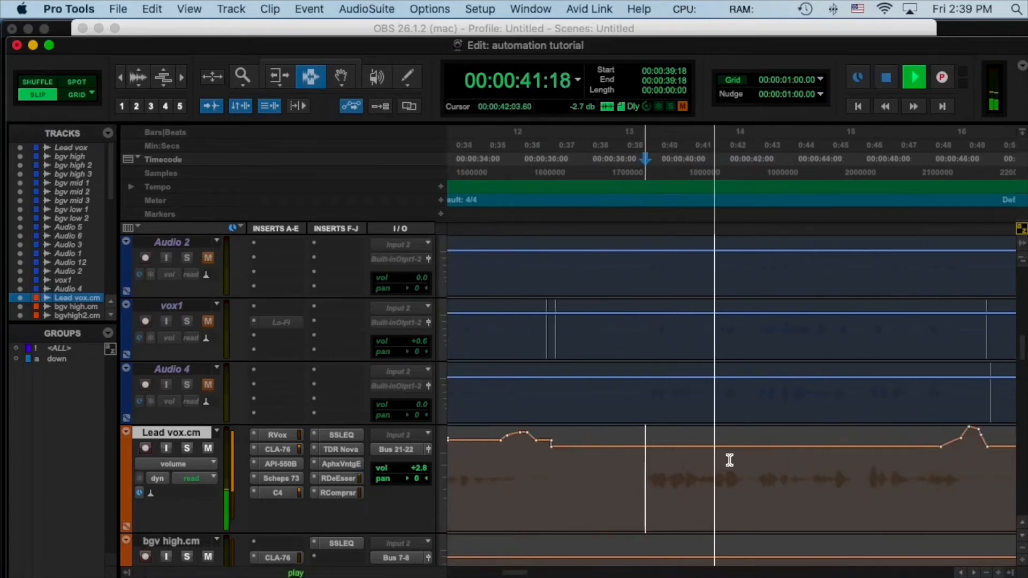
pyautogui.press('space')
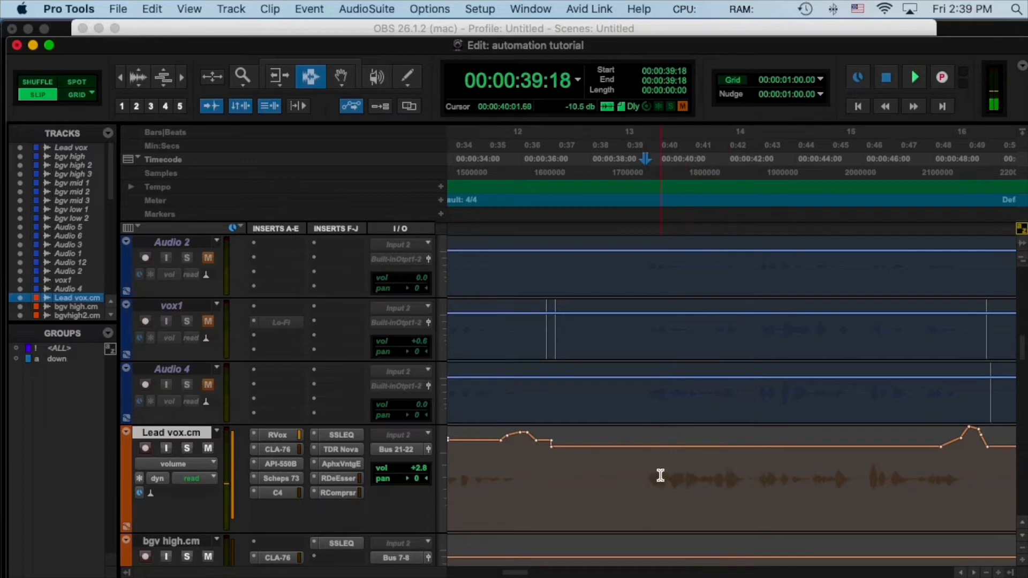
# Select the Lead vox.cm phrase from 00:00:39:15 to 00:00:41:27
pyautogui.moveTo(757, 471); pyautogui.dragTo(641, 487)
pyautogui.press('space')
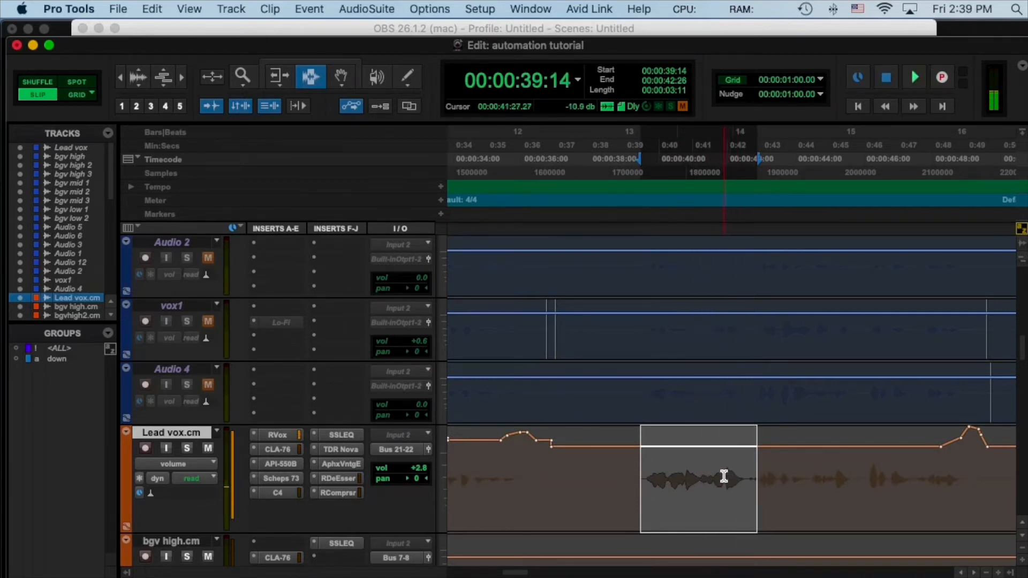
pyautogui.moveTo(724, 475); pyautogui.dragTo(642, 506)
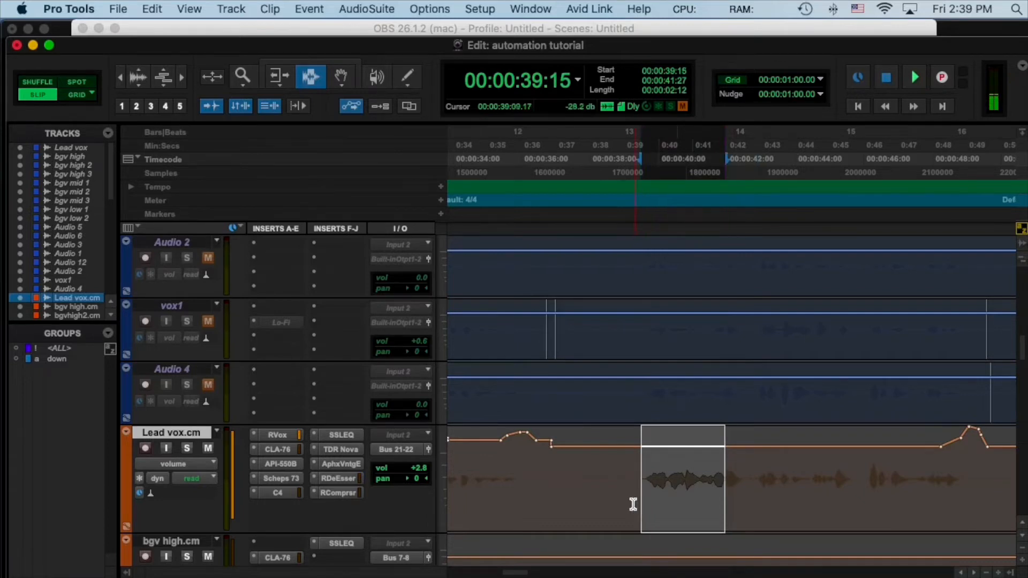
# Open the SSLEQ plug-in on Lead vox.cm, place its window above the track, and examine its HMF and LMF controls
pyautogui.click(341, 435)
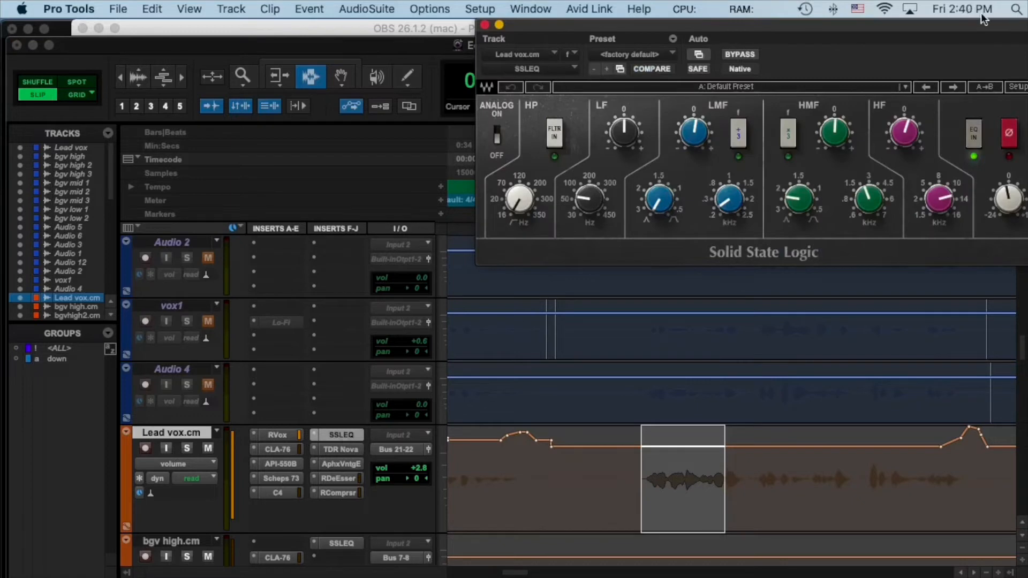
pyautogui.moveTo(973, 24); pyautogui.dragTo(697, 87)
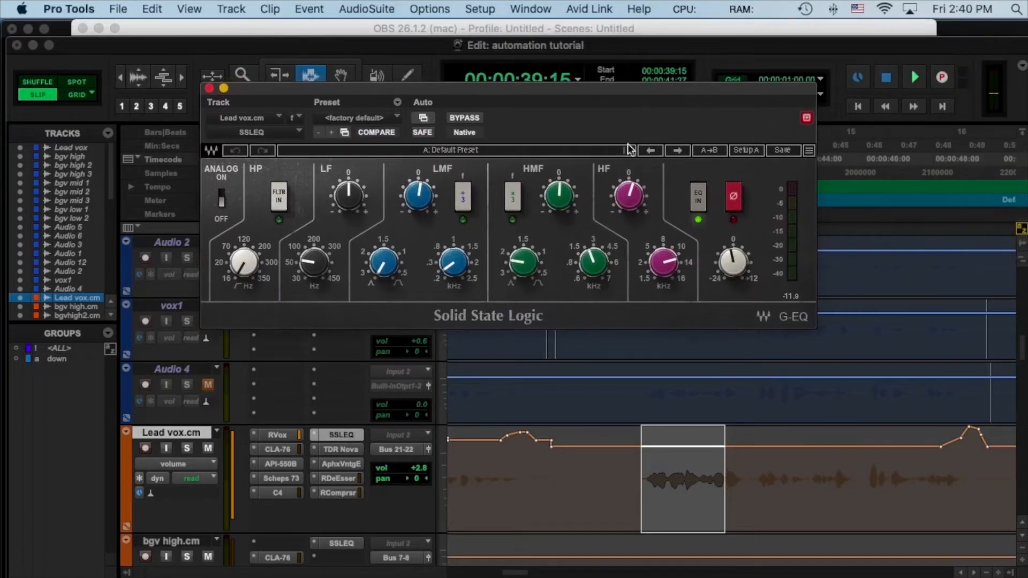
pyautogui.moveTo(560, 199); pyautogui.dragTo(560, 196)
pyautogui.click(453, 262)
pyautogui.moveTo(436, 205)
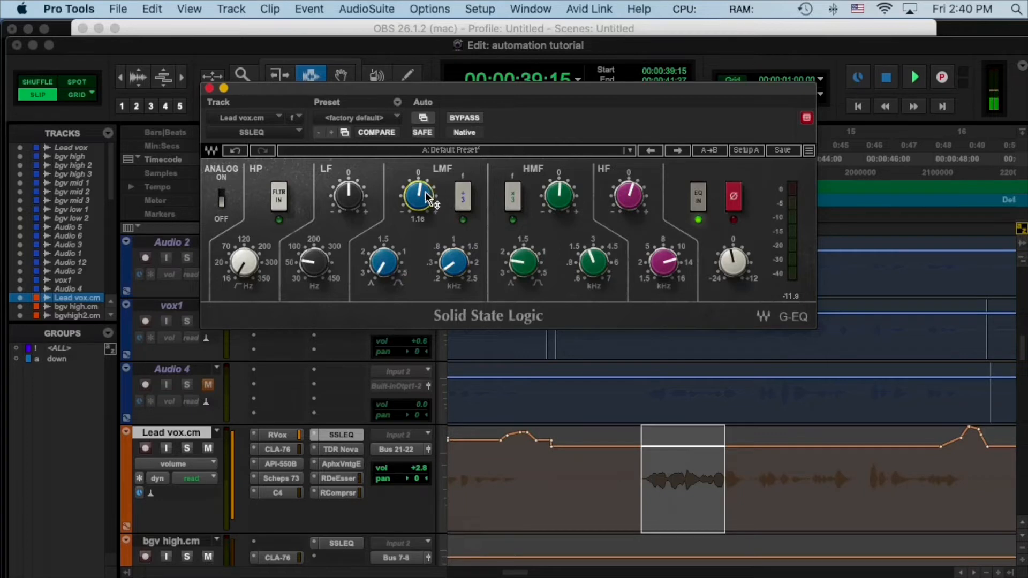
# Enable automation for SSLEQ's LMF Gain and open the Plug-In Automation dialog, placing it beside the plug-in's knobs
pyautogui.rightClick(421, 200)
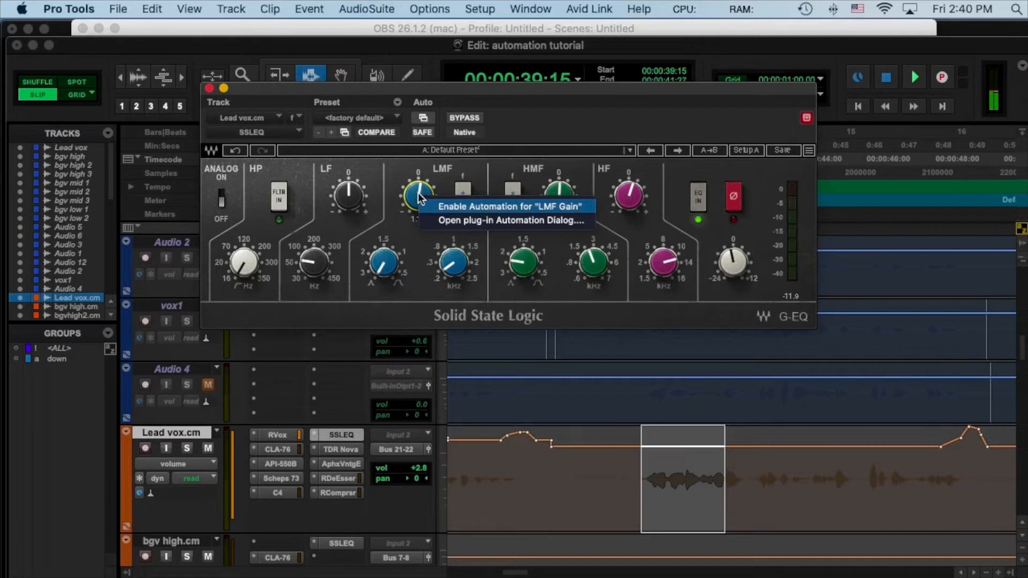
pyautogui.click(476, 205)
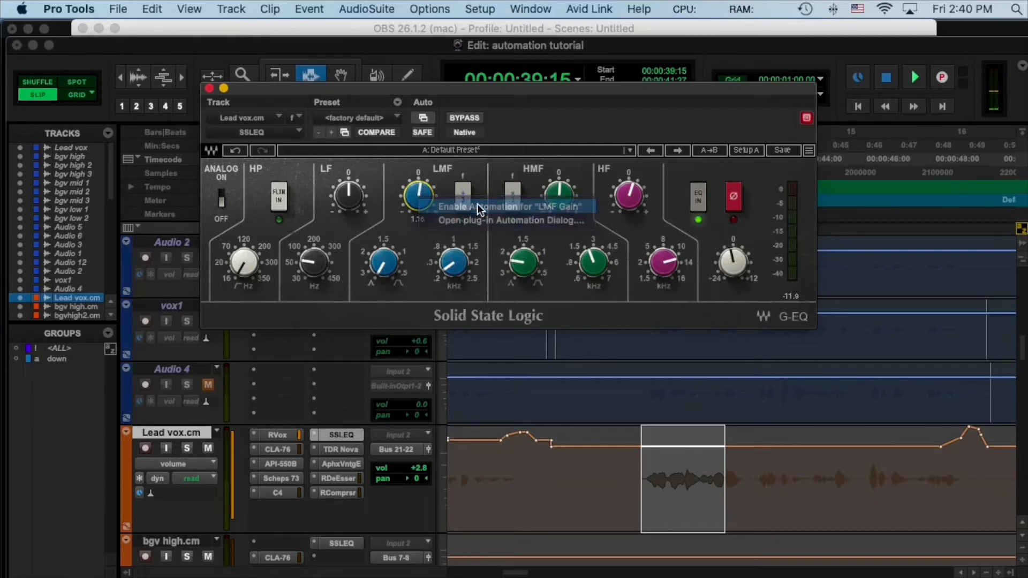
pyautogui.click(423, 117)
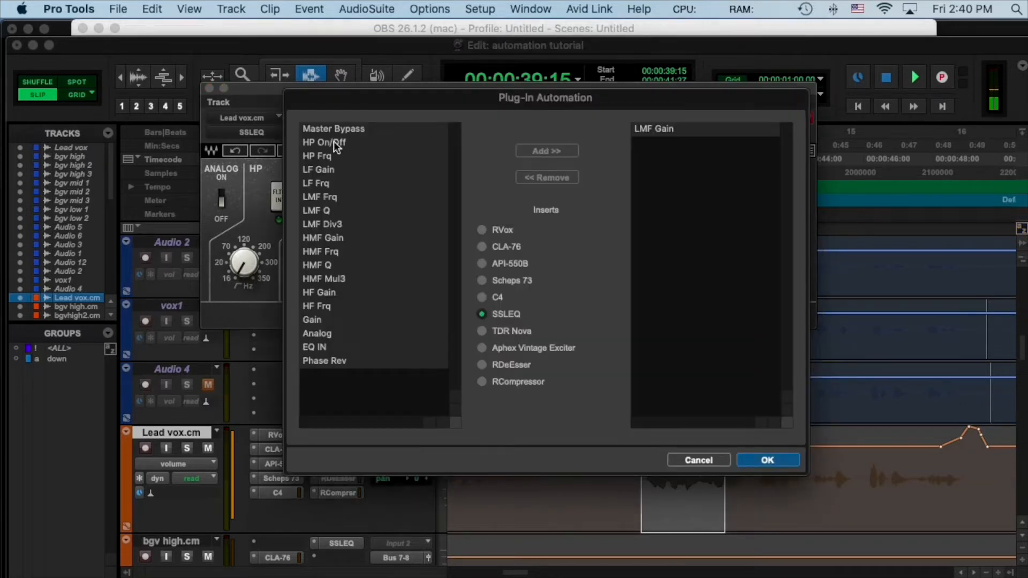
pyautogui.moveTo(369, 98); pyautogui.dragTo(517, 89)
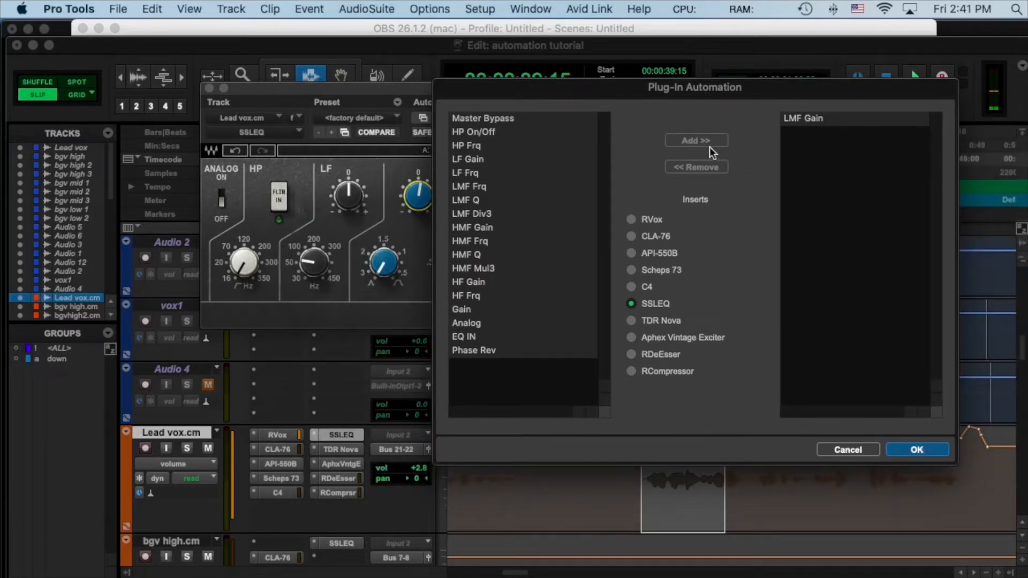
# Confirm LMF Gain as an automated SSLEQ parameter, play the phrase briefly, and display the LMF Gain automation on Lead vox.cm
pyautogui.click(932, 451)
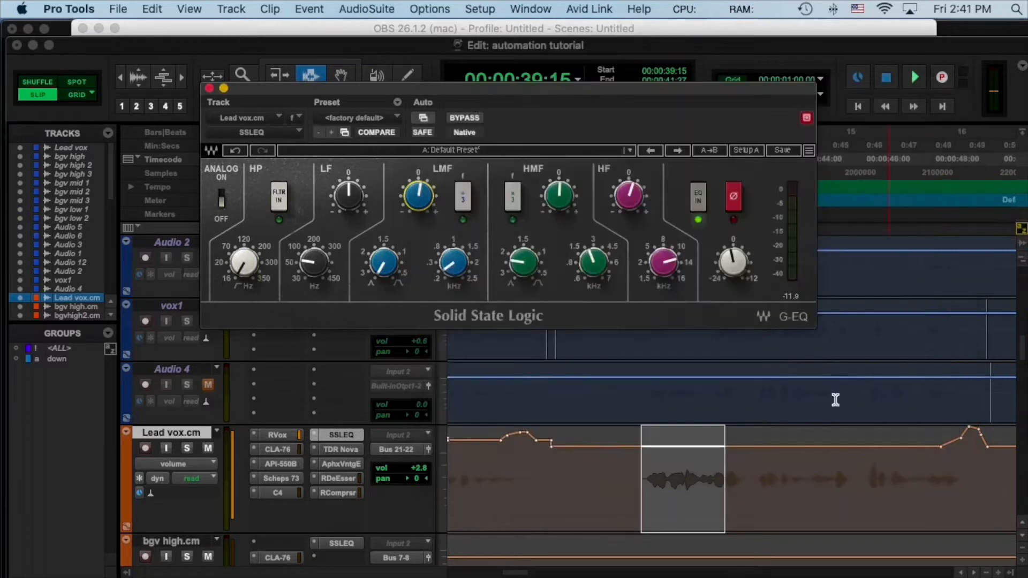
pyautogui.press('space')
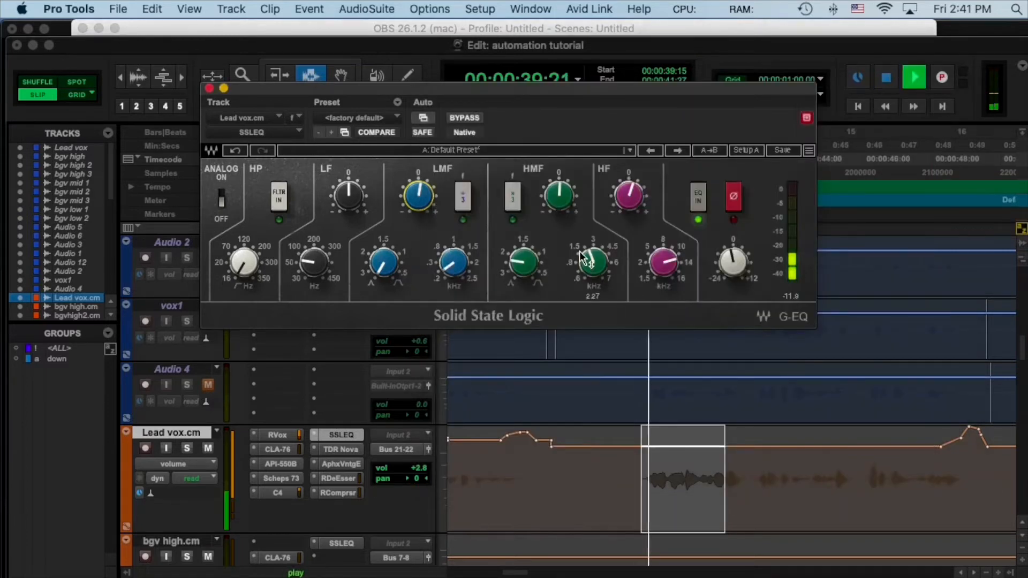
pyautogui.press('space')
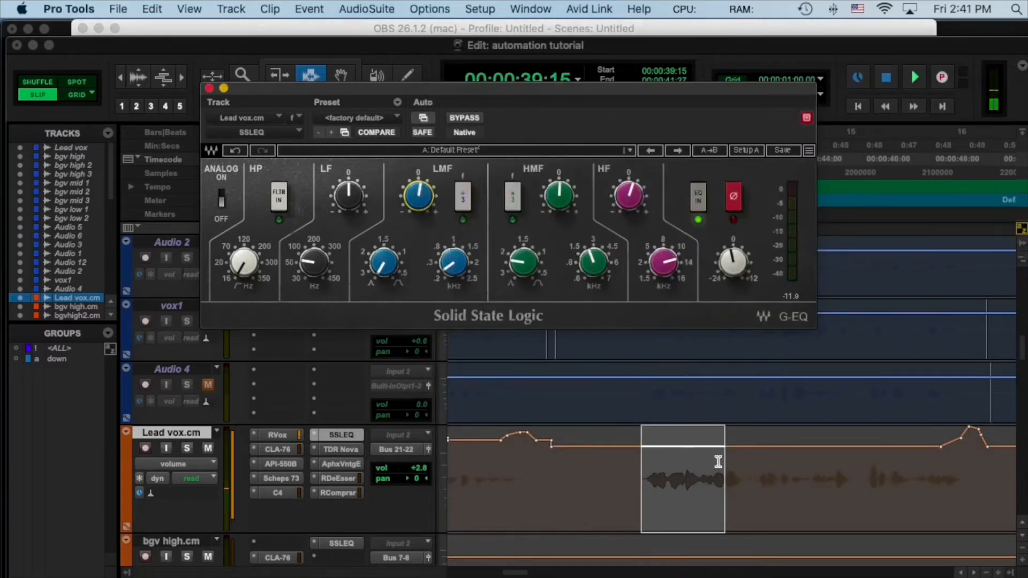
pyautogui.click(176, 462)
pyautogui.moveTo(216, 534)
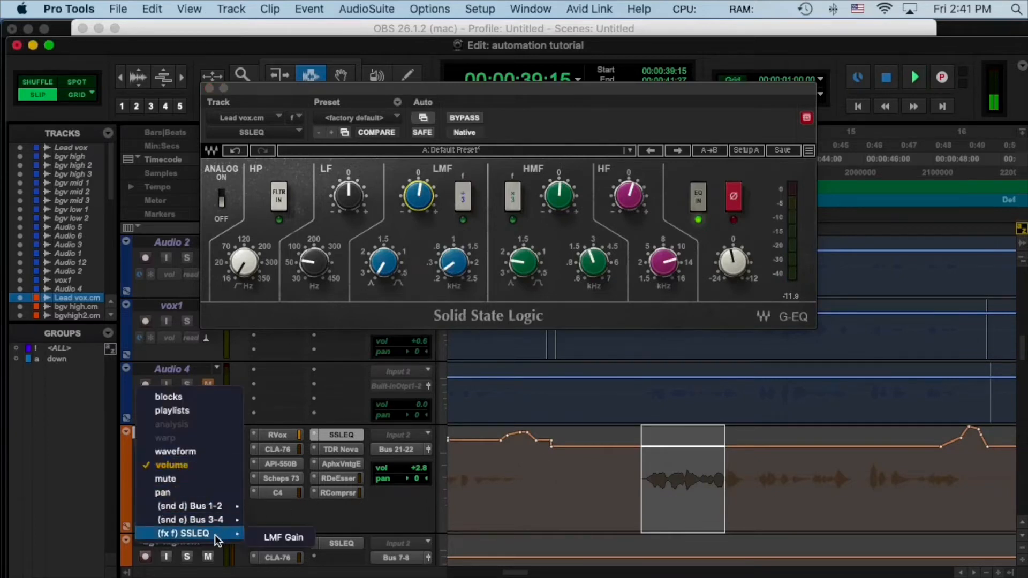
pyautogui.click(281, 534)
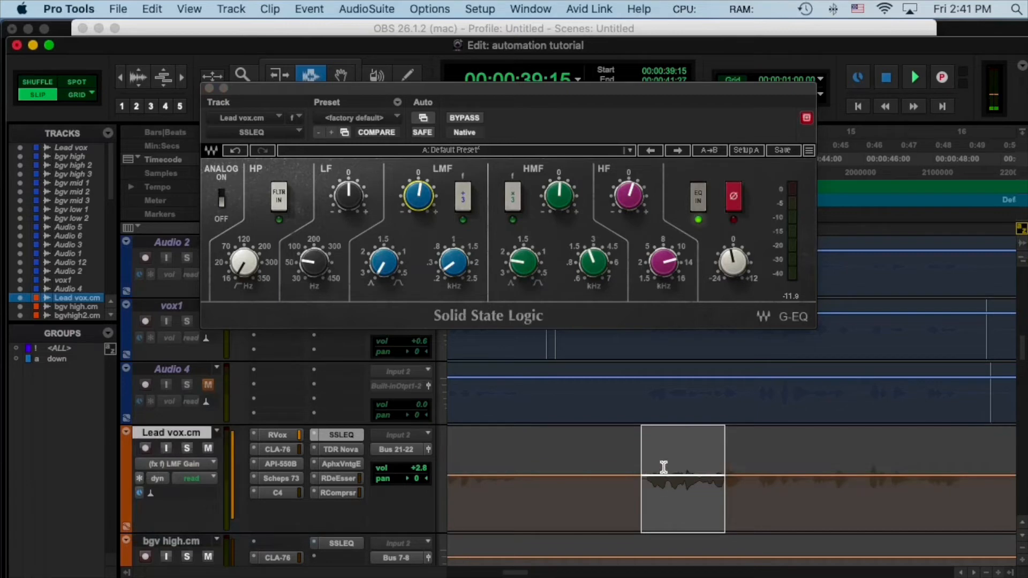
# Lower Lead vox.cm's LMF Gain automation to about -5.4 over the selected phrase and audition it from 00:00:37:29
pyautogui.press('F6')
pyautogui.moveTo(688, 473); pyautogui.dragTo(691, 485)
pyautogui.click(589, 449)
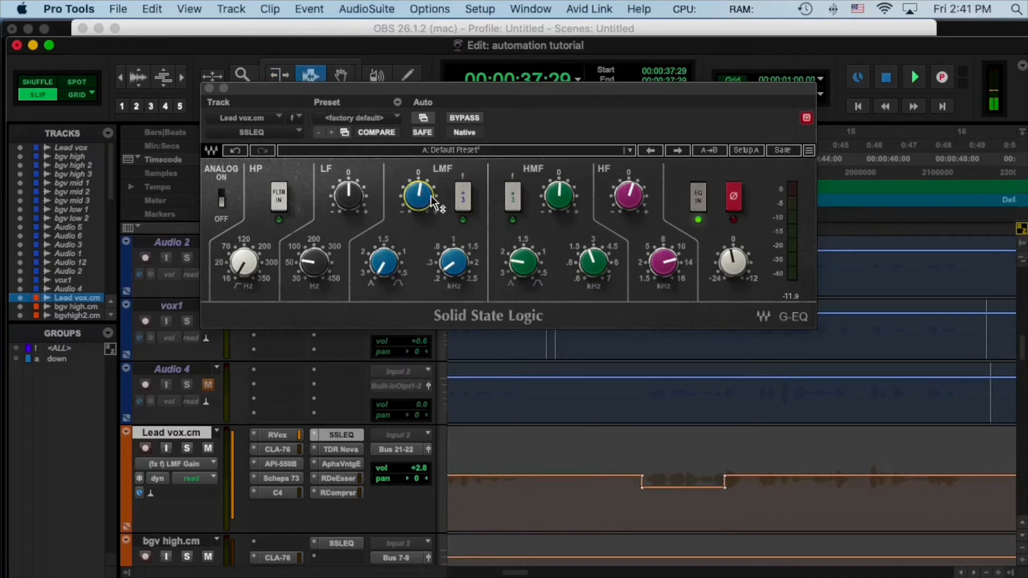
pyautogui.moveTo(432, 197)
pyautogui.press('space')
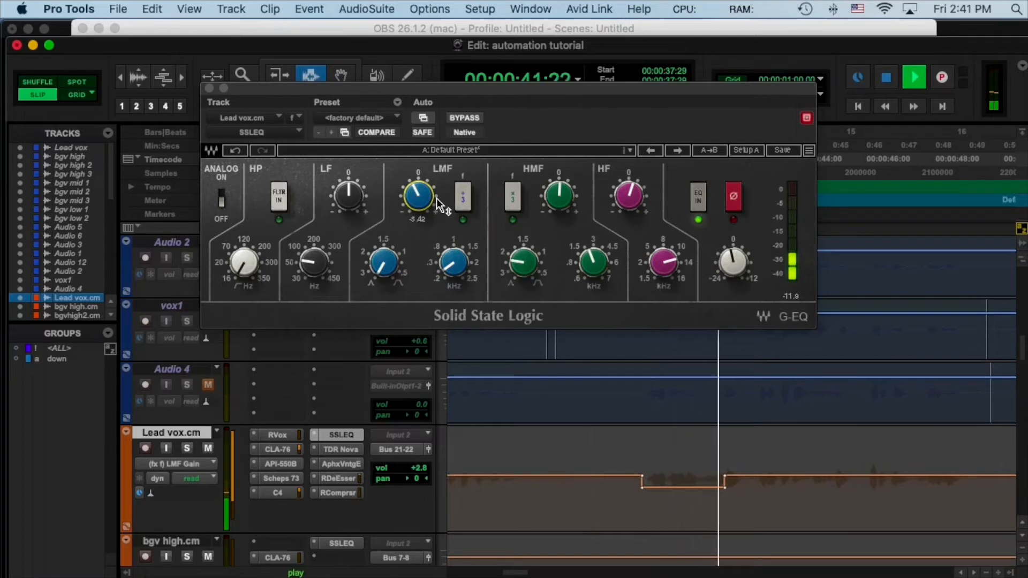
pyautogui.press('space')
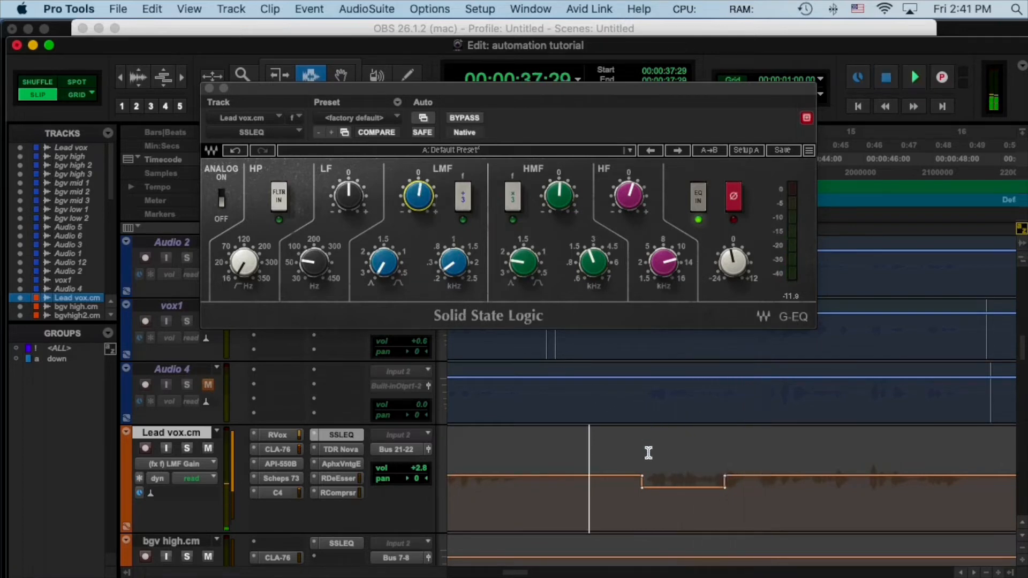
# Replay the phrase with the LMF Gain dip from 00:00:39:19 and 00:00:39:11, watching the LMF Gain knob
pyautogui.click(647, 459)
pyautogui.press('space')
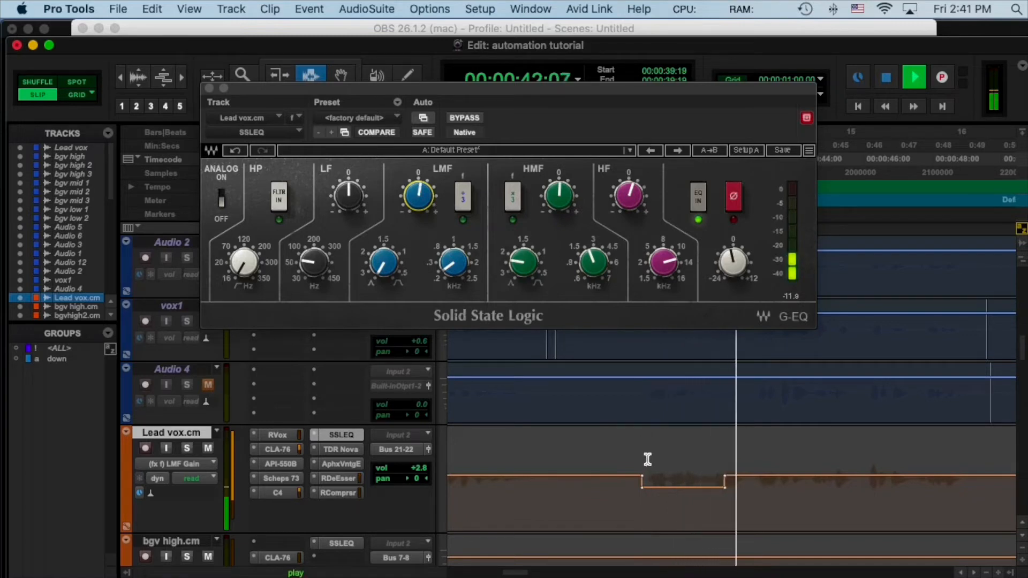
pyautogui.press('space')
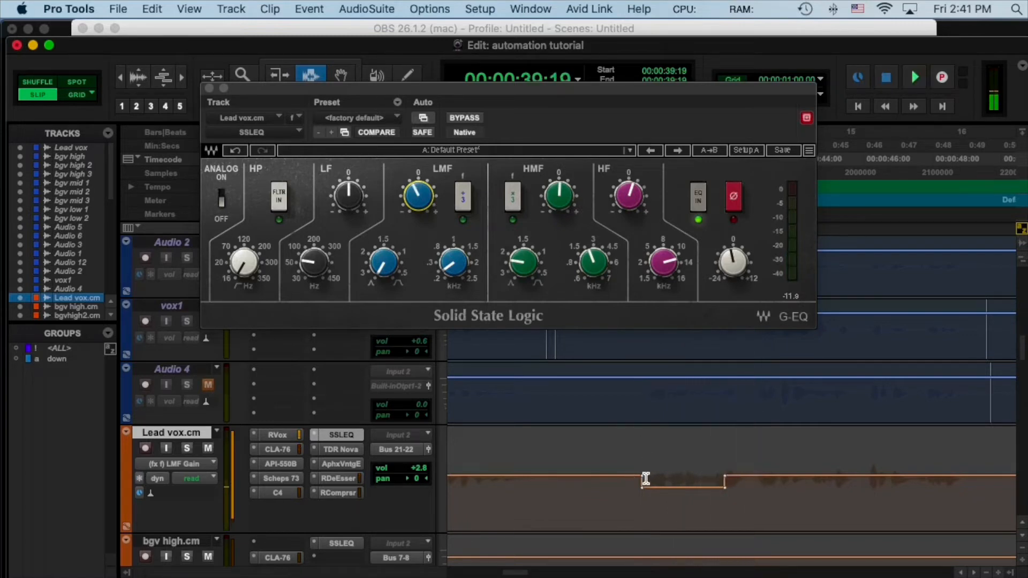
pyautogui.moveTo(647, 478); pyautogui.dragTo(724, 485)
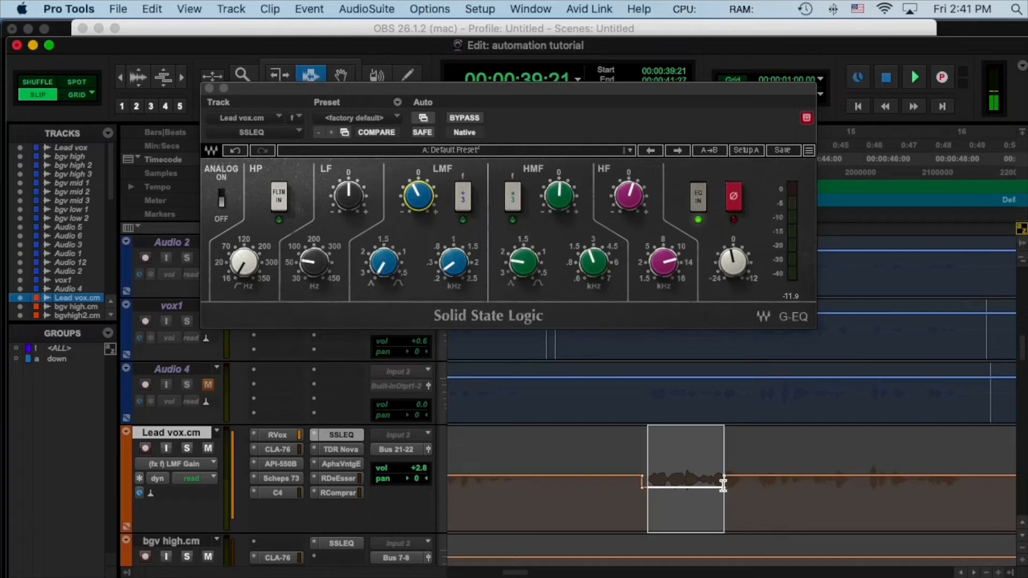
pyautogui.click(639, 473)
pyautogui.press('space')
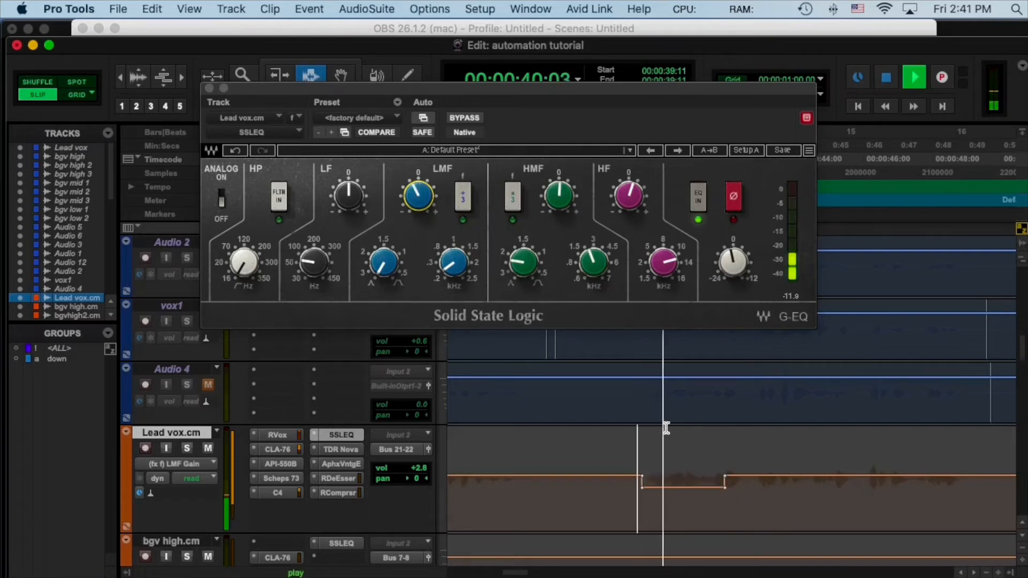
pyautogui.moveTo(506, 291)
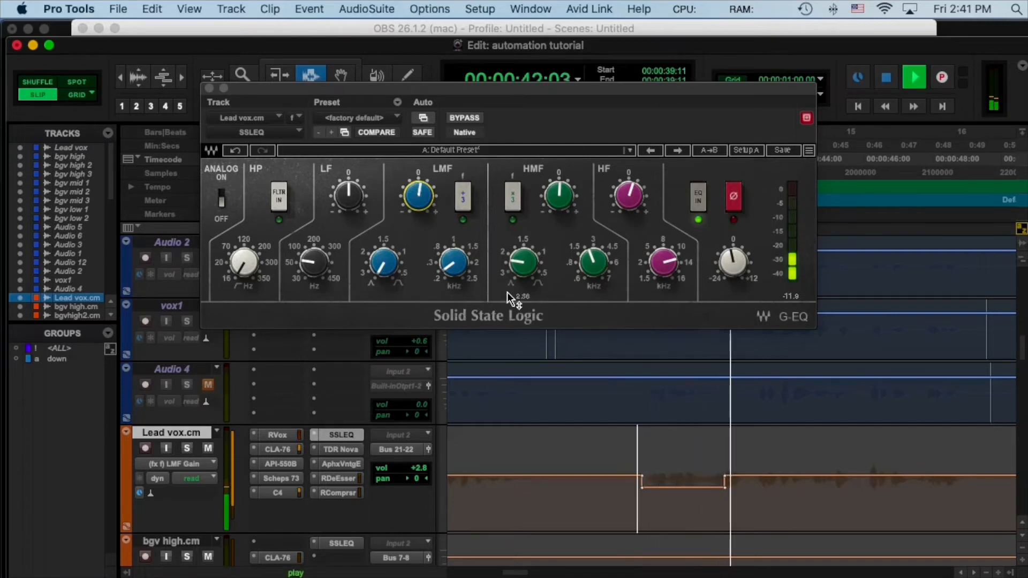
pyautogui.press('space')
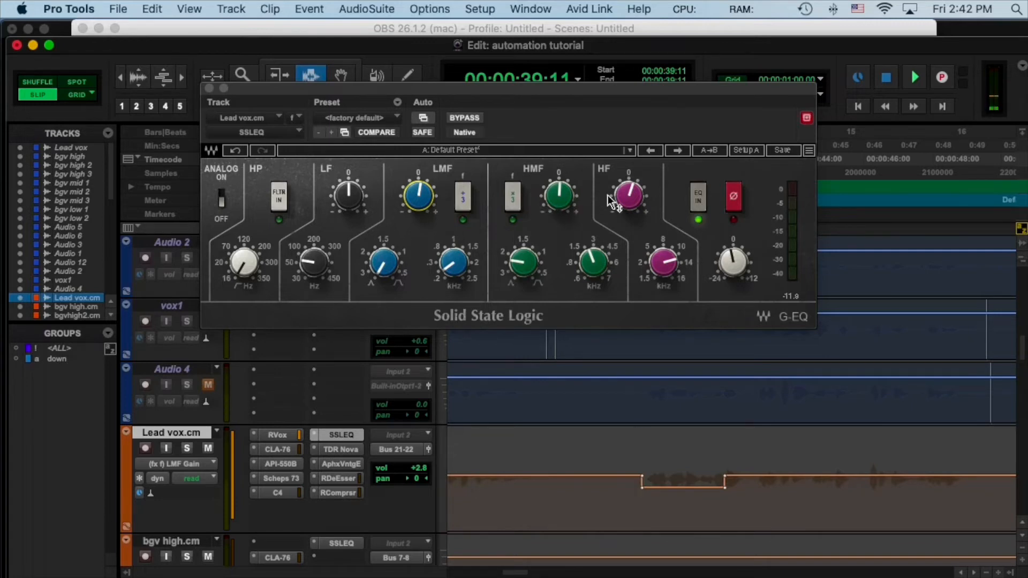
# Adjust the HMF frequency and HMF gain in SSLEQ, and close the plug-in window
pyautogui.moveTo(599, 262); pyautogui.dragTo(598, 286)
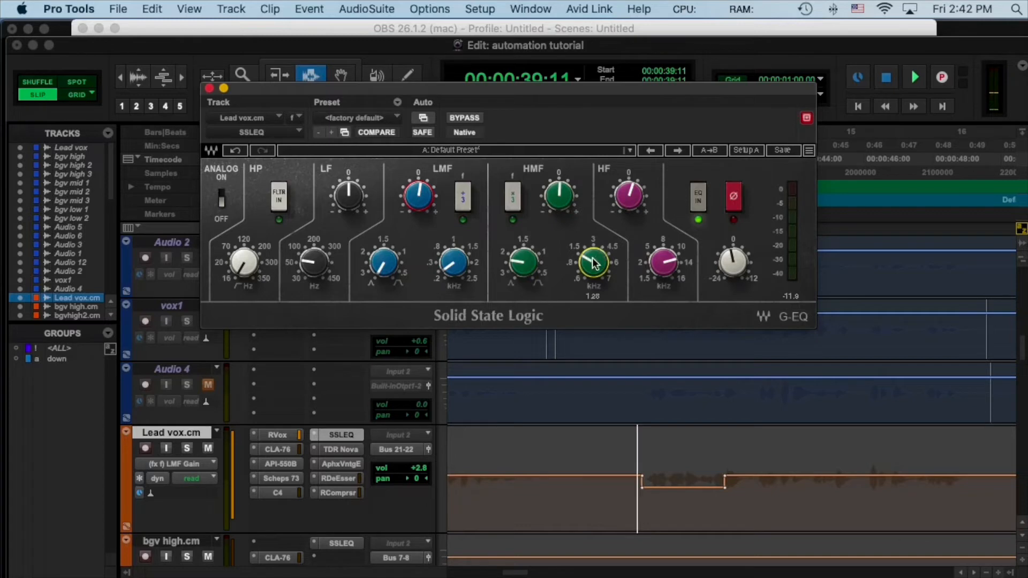
pyautogui.moveTo(595, 263); pyautogui.dragTo(594, 258)
pyautogui.moveTo(564, 193)
pyautogui.mouseDown()
pyautogui.moveTo(564, 209)
pyautogui.moveTo(563, 191)
pyautogui.mouseUp()
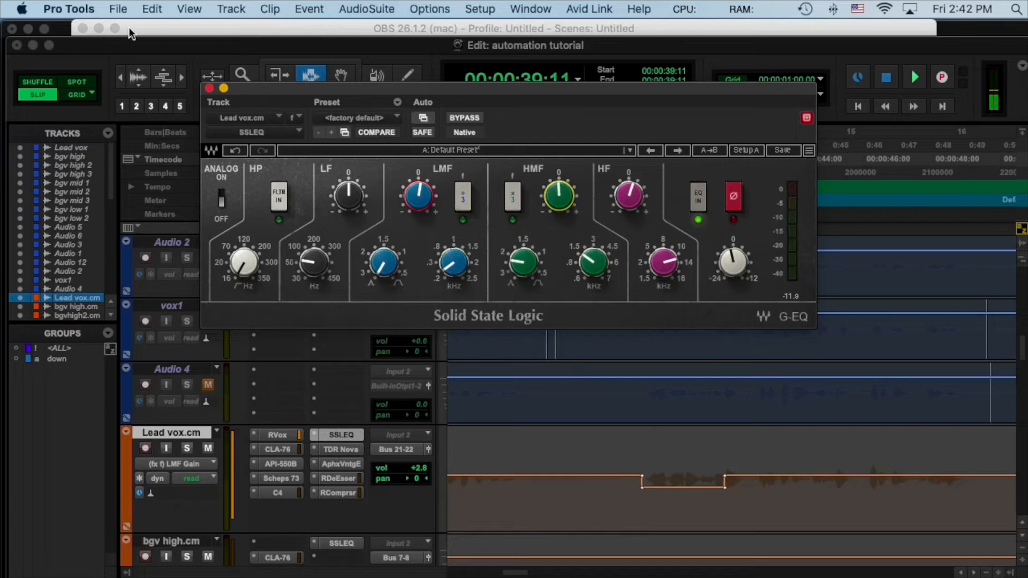
pyautogui.click(211, 86)
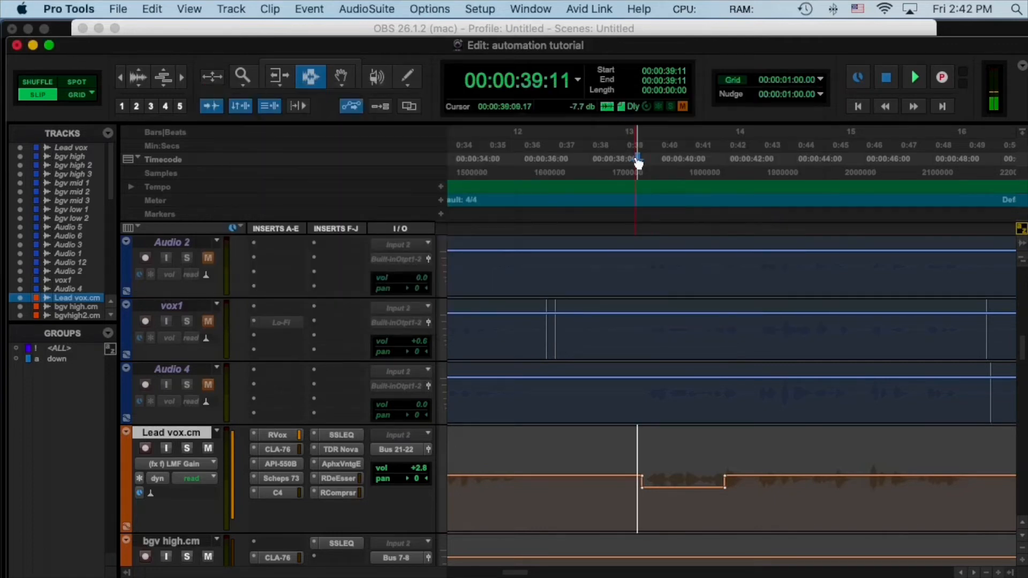
# Examine the full song timeline and the vocal and instrument tracks below Lead vox.cm, returning to the lead vocal
pyautogui.click(658, 450)
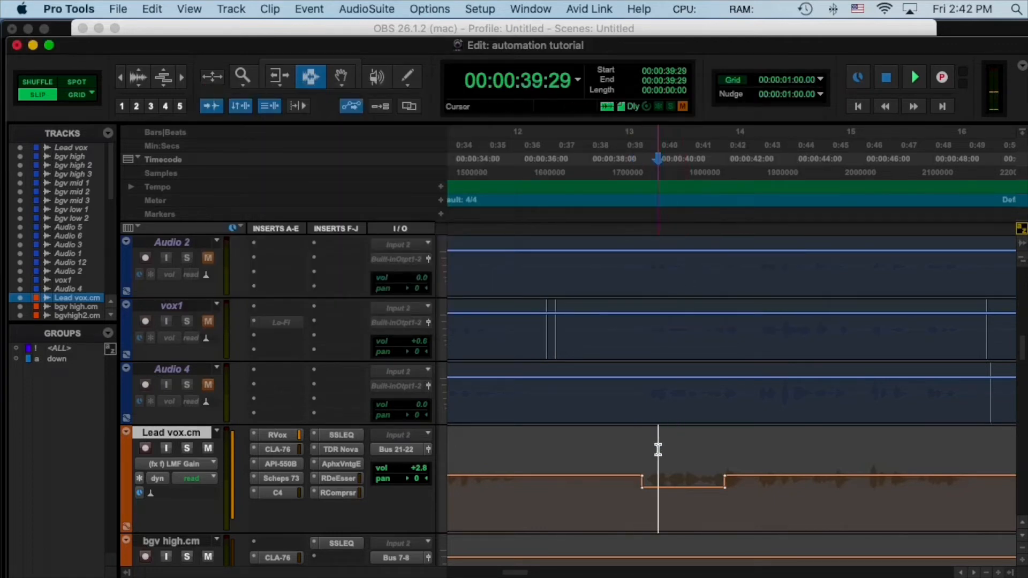
pyautogui.press('r')
pyautogui.press('r')
pyautogui.press('r')
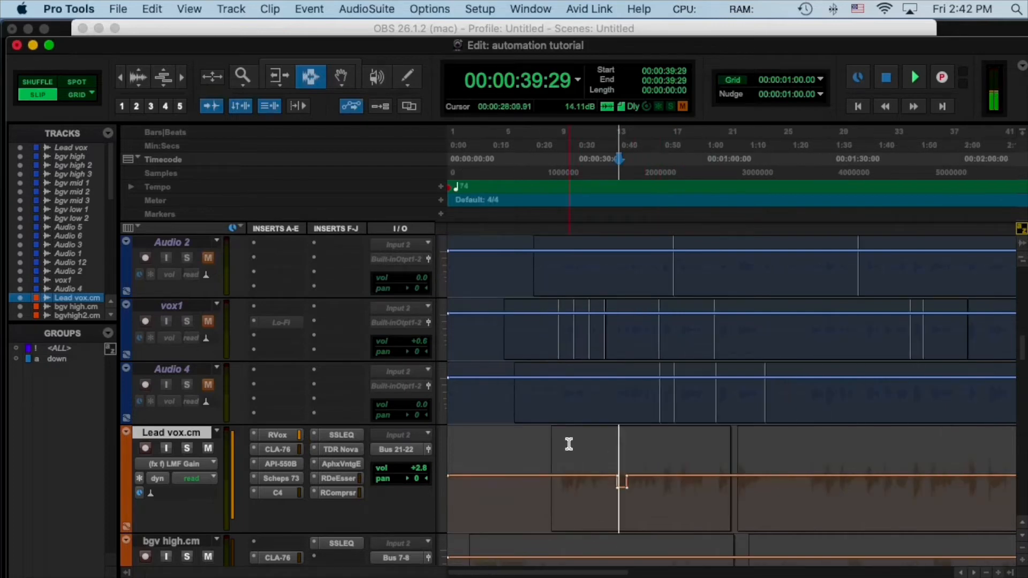
pyautogui.scroll(-10, 542, 443)
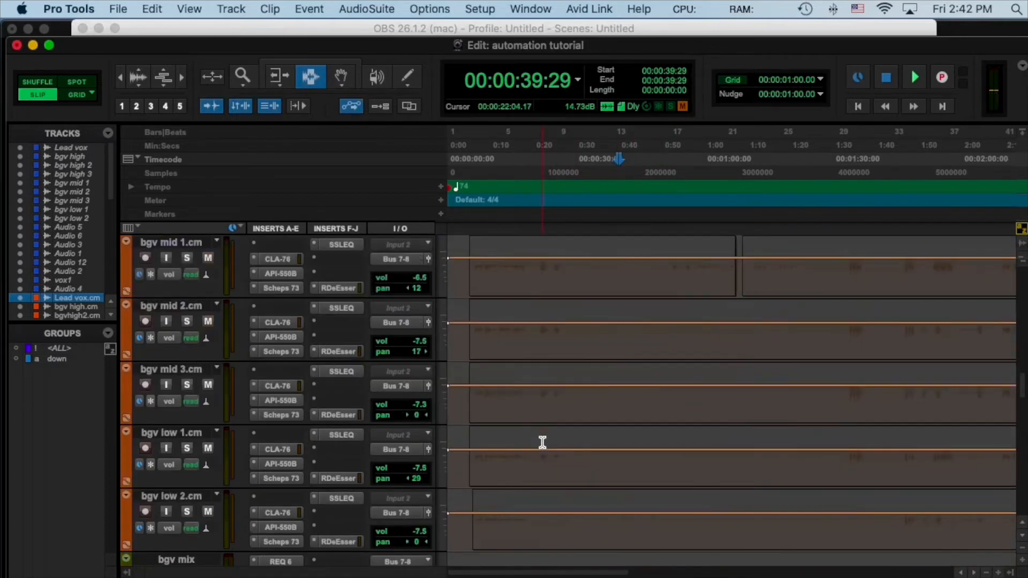
pyautogui.scroll(-5, 614, 367)
pyautogui.scroll(-2, 614, 367)
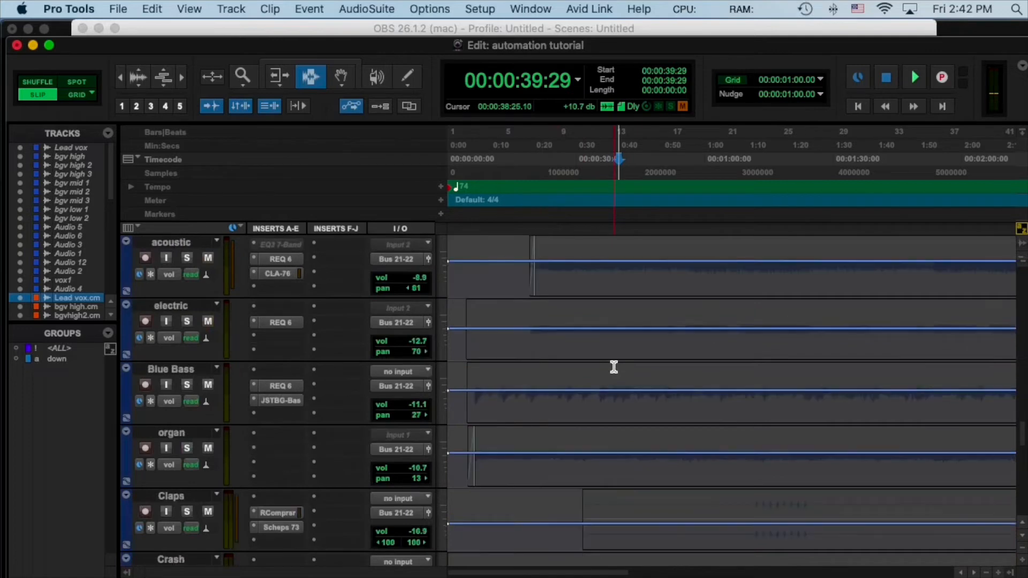
pyautogui.scroll(15, 614, 368)
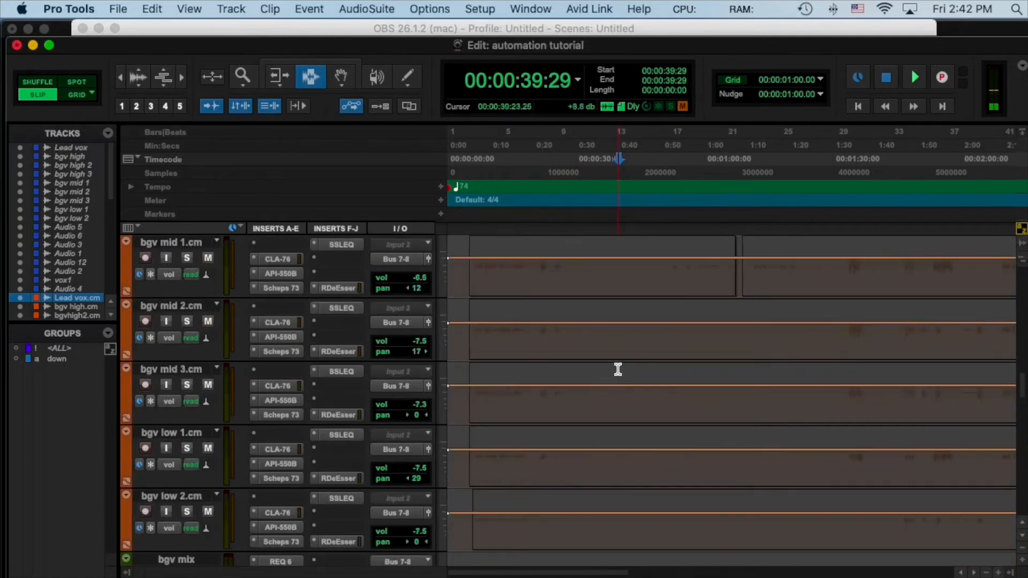
pyautogui.scroll(4, 540, 356)
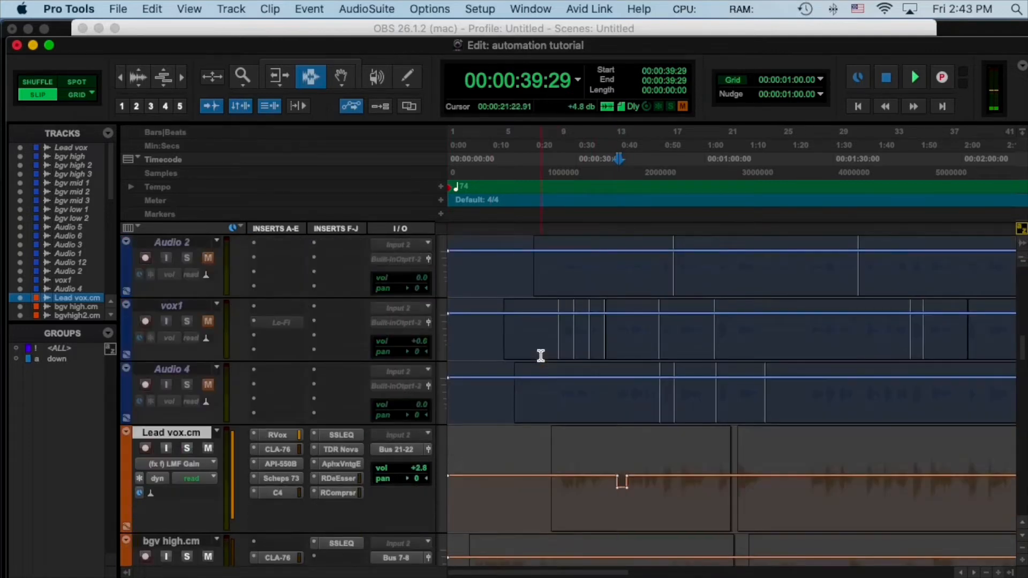
pyautogui.scroll(-3, 540, 356)
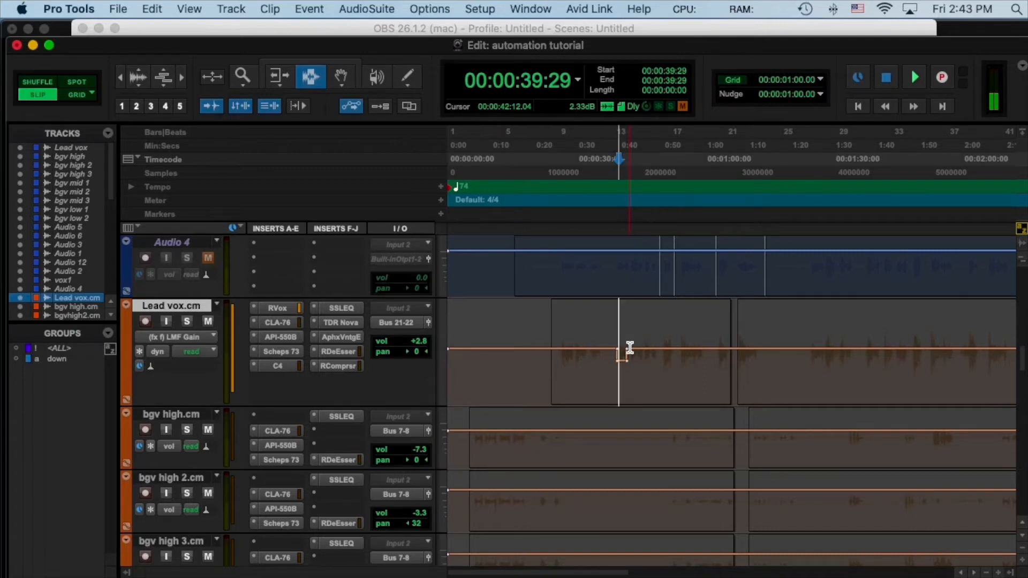
# Mark the Lead vox.cm passages 00:01:01:04–00:01:16:05 and 00:01:23:09–00:02:09:19, and inspect the CLA-76 compressor on bgv high.cm
pyautogui.moveTo(709, 354); pyautogui.dragTo(774, 355)
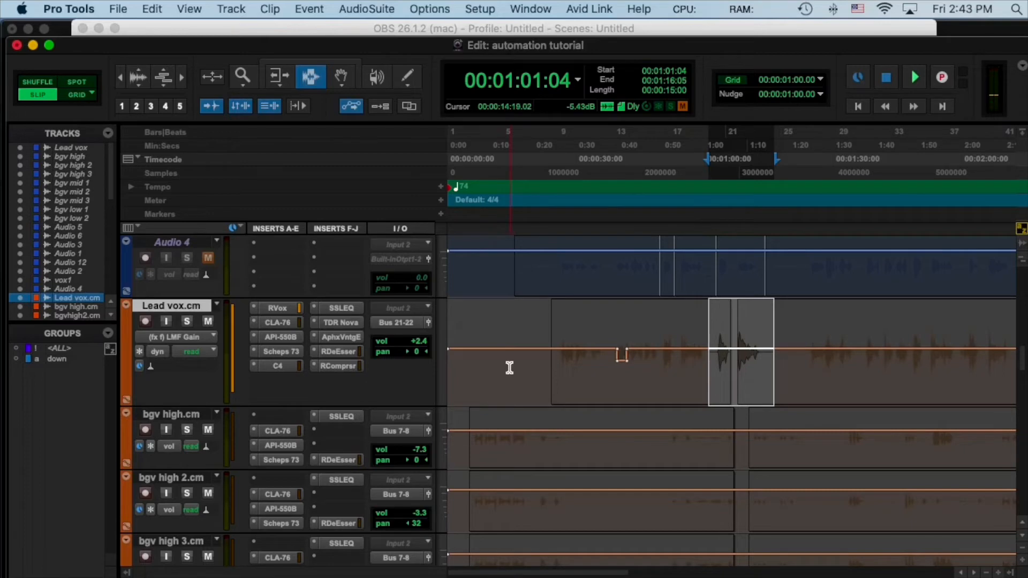
pyautogui.click(278, 430)
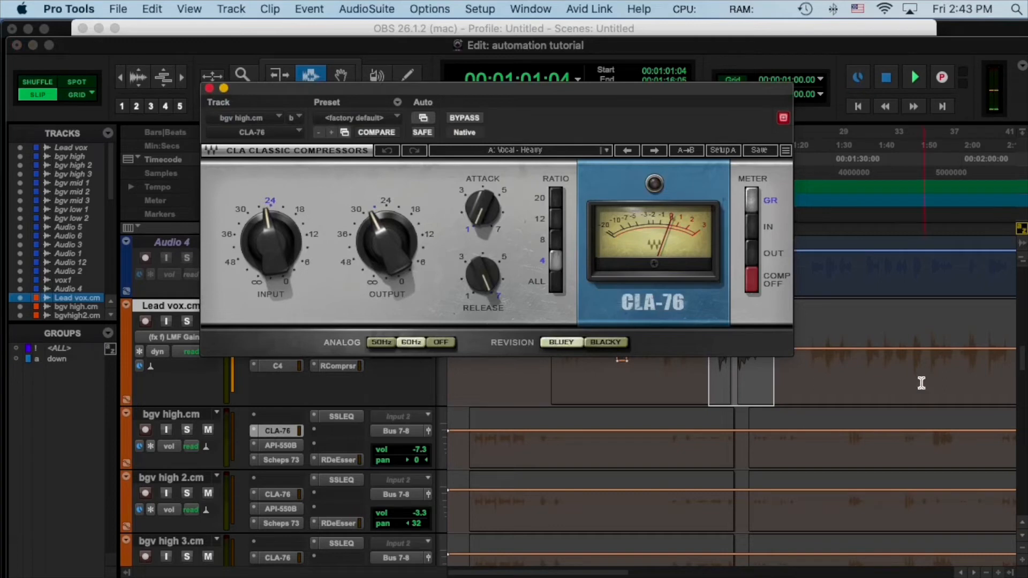
pyautogui.moveTo(803, 348); pyautogui.dragTo(1002, 351)
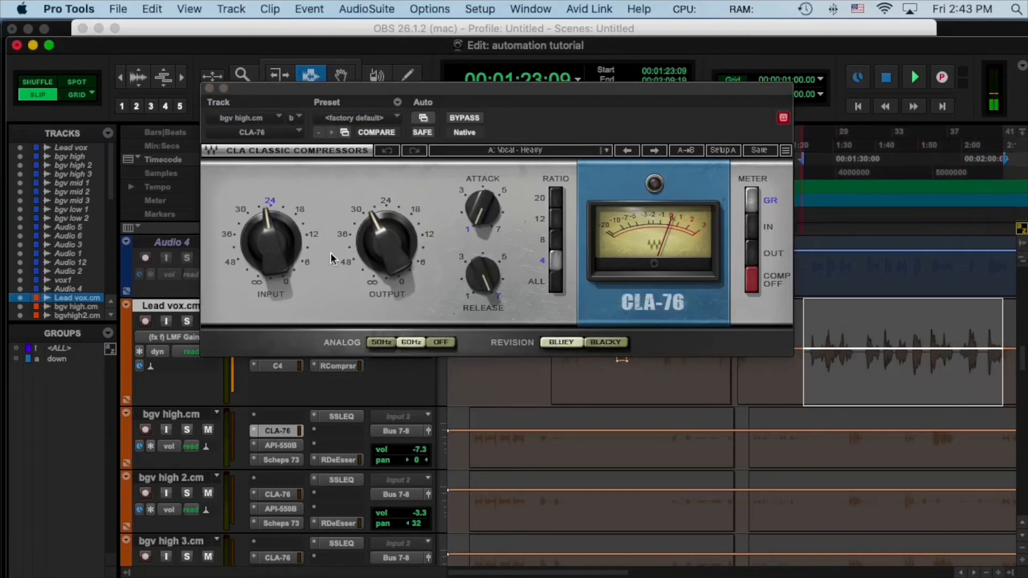
pyautogui.moveTo(269, 233)
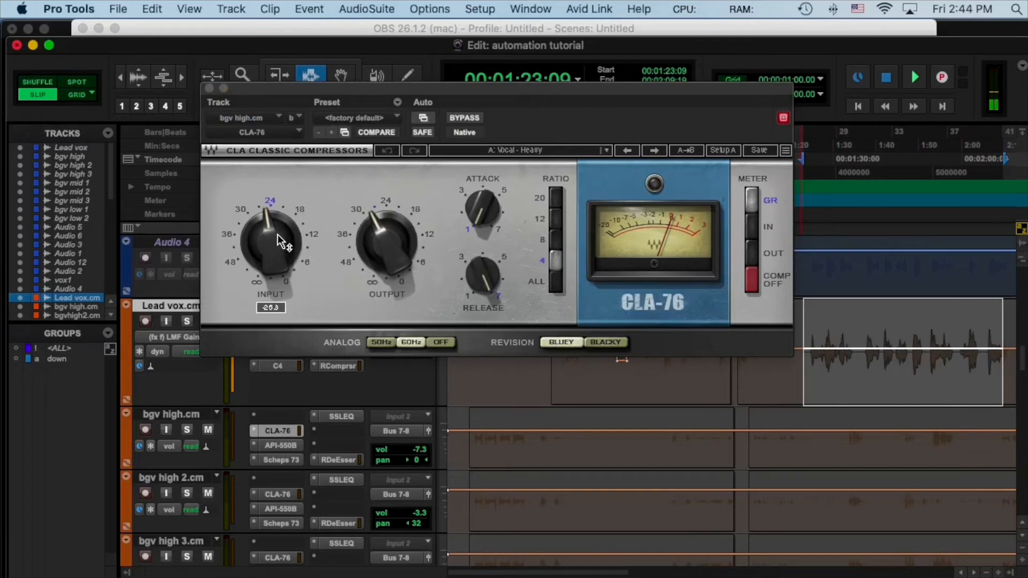
pyautogui.click(208, 87)
# Play Lead vox.cm from 00:01:23:09 while opening its CLA-76 compressor, and move the plug-in window clear of the selected passage
pyautogui.press('space')
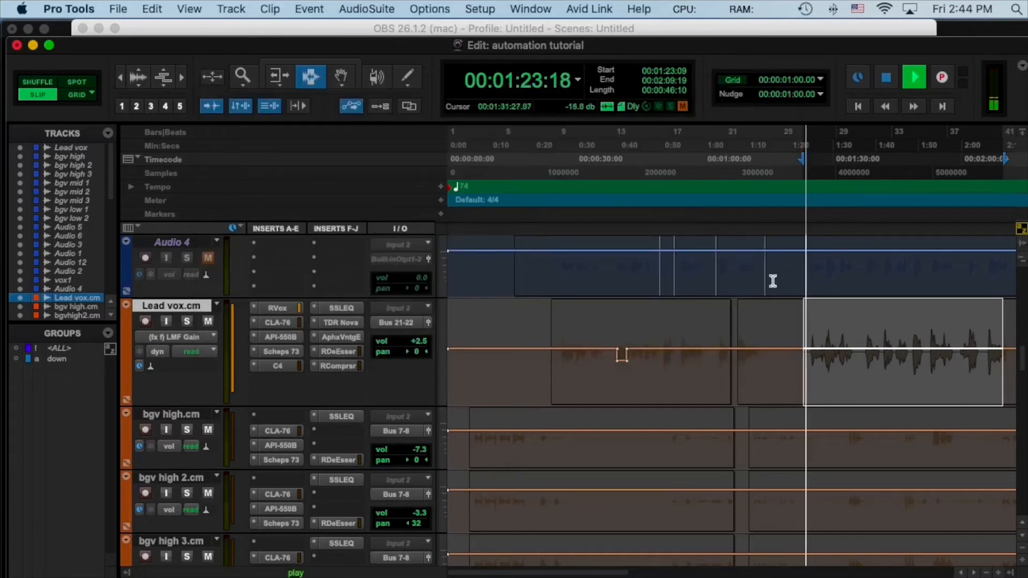
pyautogui.click(281, 323)
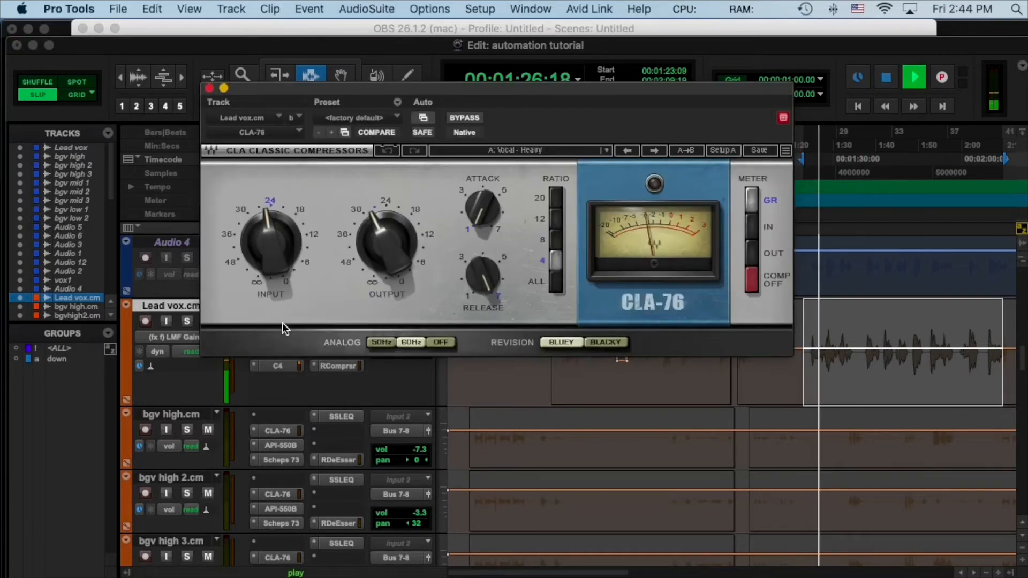
pyautogui.press('space')
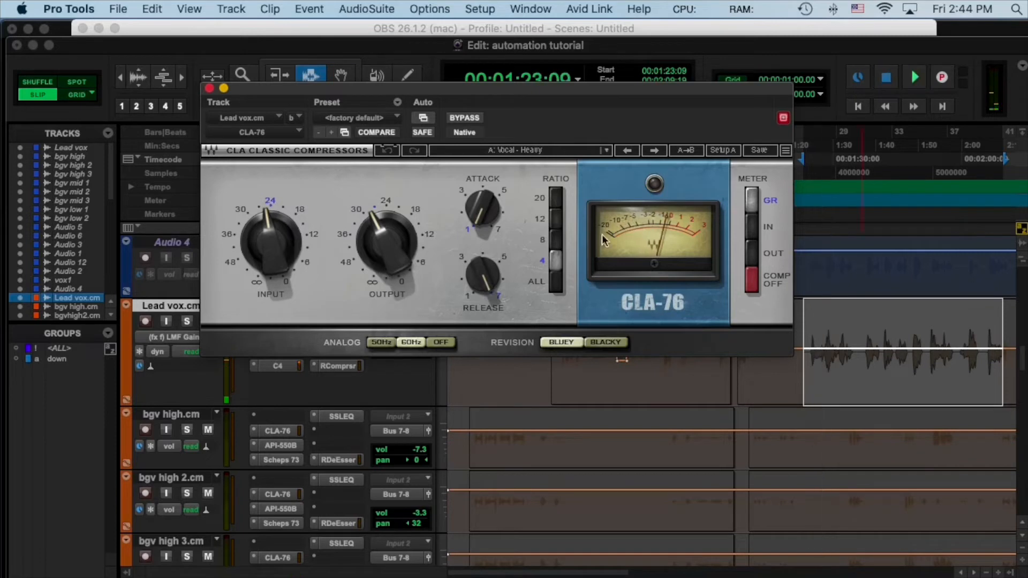
pyautogui.moveTo(758, 88); pyautogui.dragTo(659, 93)
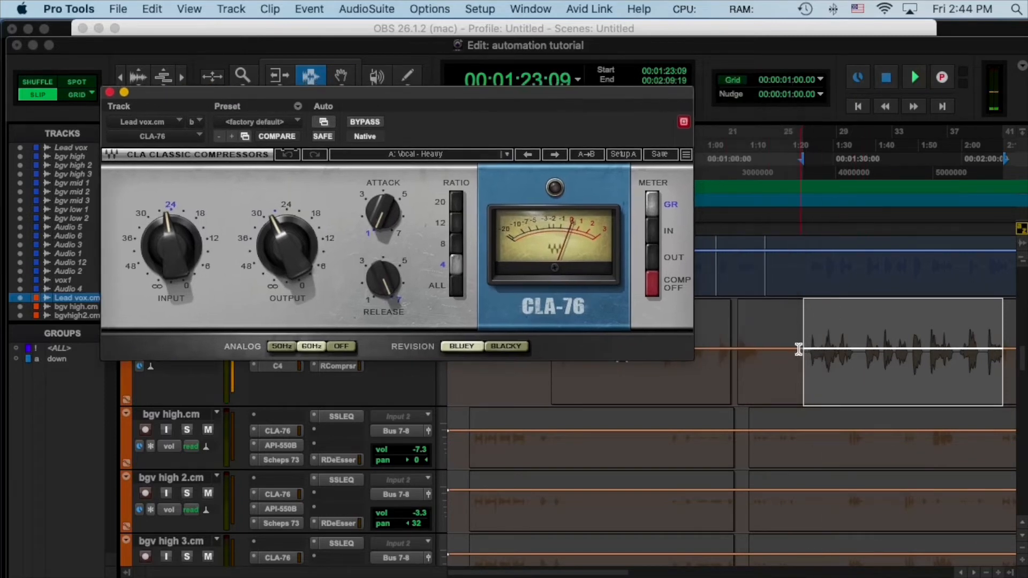
# Select the Lead vox.cm passage 00:01:21:24–00:01:36:18 and enable automation for the CLA-76 Input and Output parameters
pyautogui.moveTo(798, 350); pyautogui.dragTo(861, 350)
pyautogui.rightClick(165, 247)
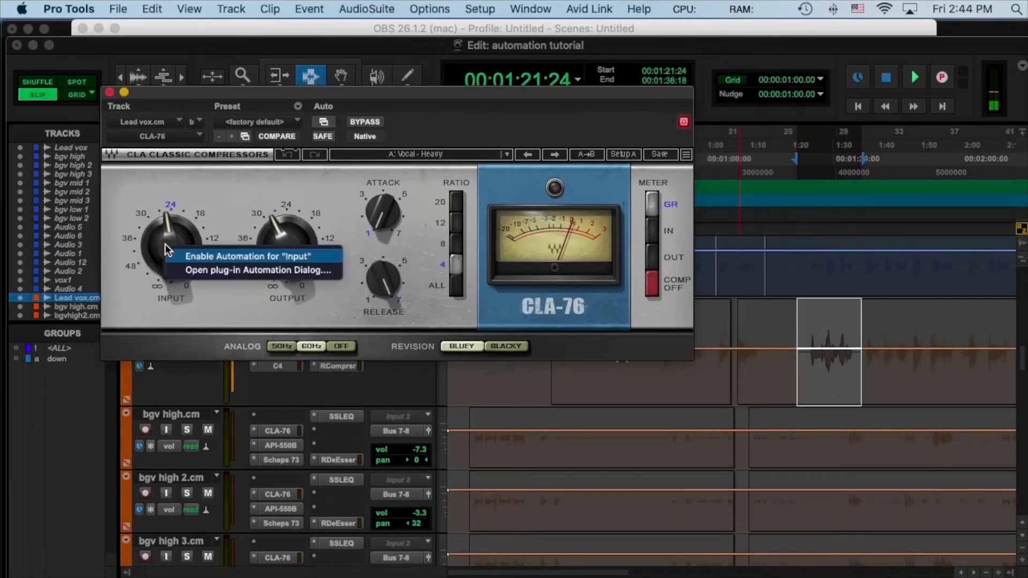
pyautogui.click(229, 256)
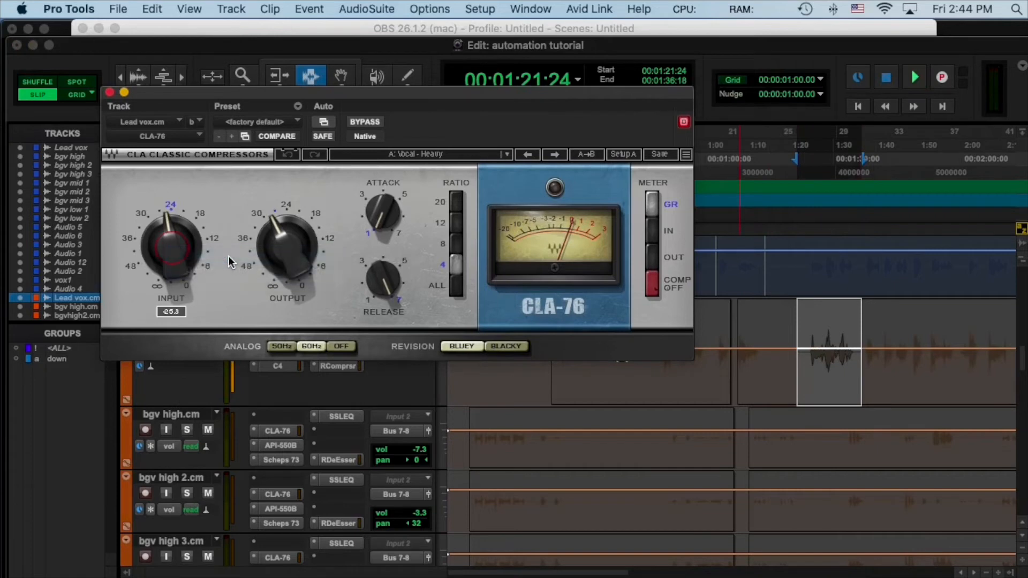
pyautogui.rightClick(290, 249)
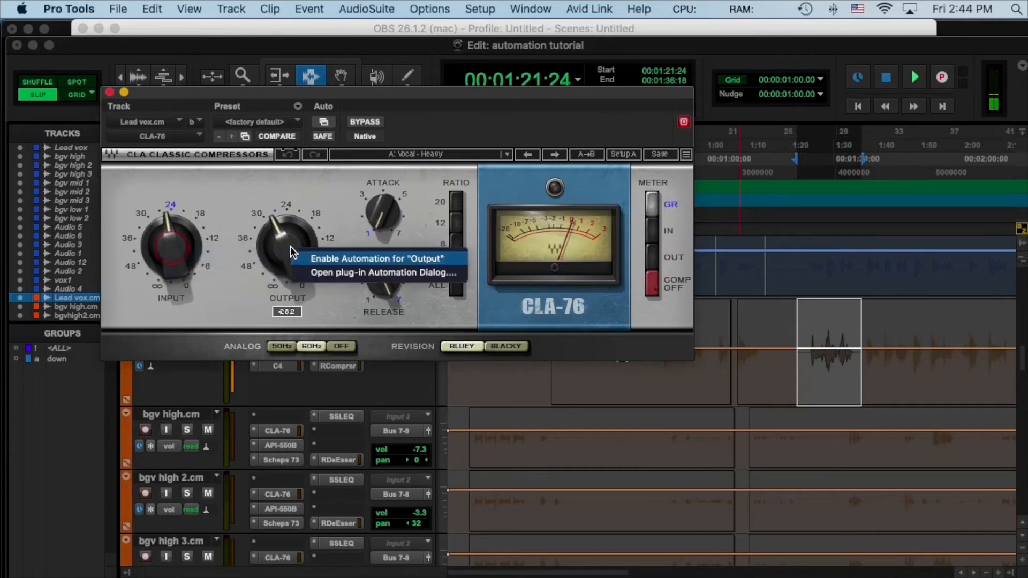
pyautogui.click(341, 258)
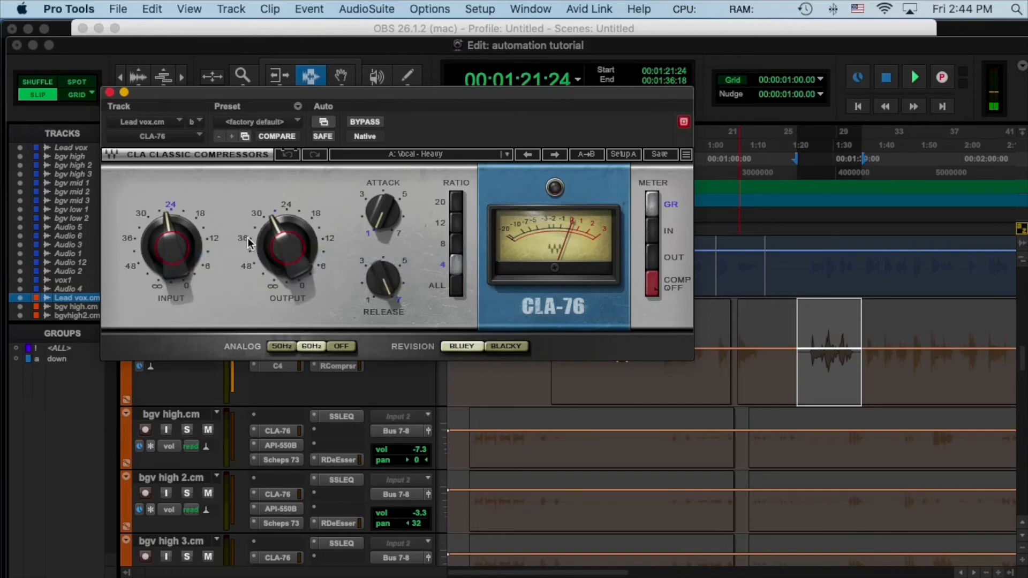
pyautogui.press('space')
pyautogui.press('space')
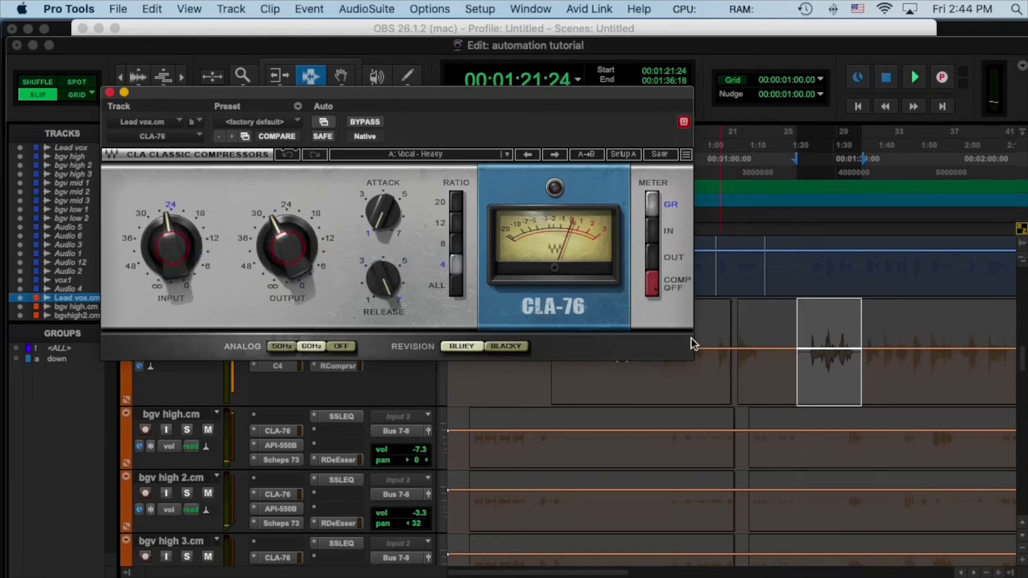
# Display the CLA-76 Input automation on Lead vox.cm, activate the Trim tool, and play the selected passage
pyautogui.moveTo(160, 99); pyautogui.dragTo(195, 377)
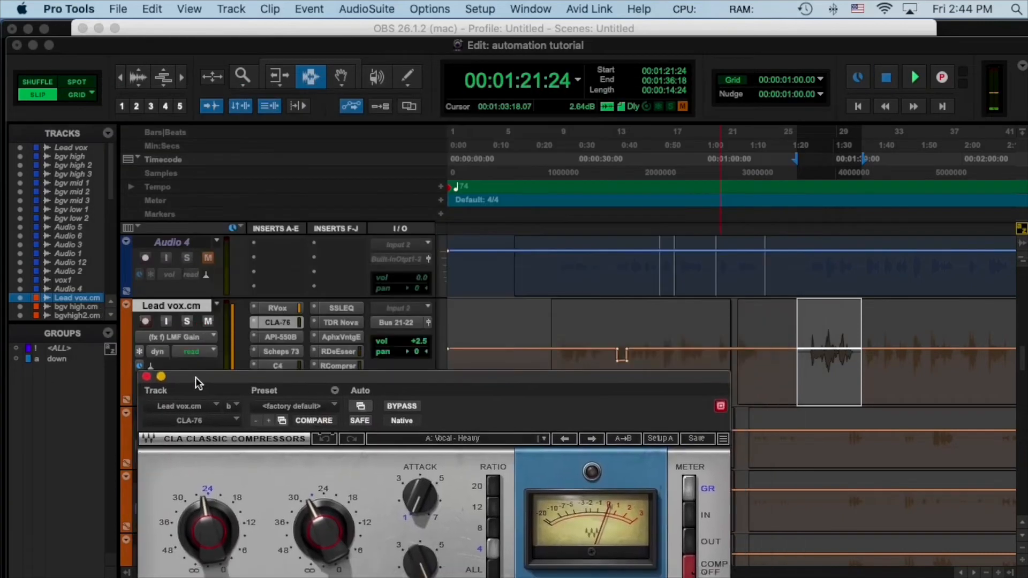
pyautogui.click(168, 346)
pyautogui.moveTo(197, 324)
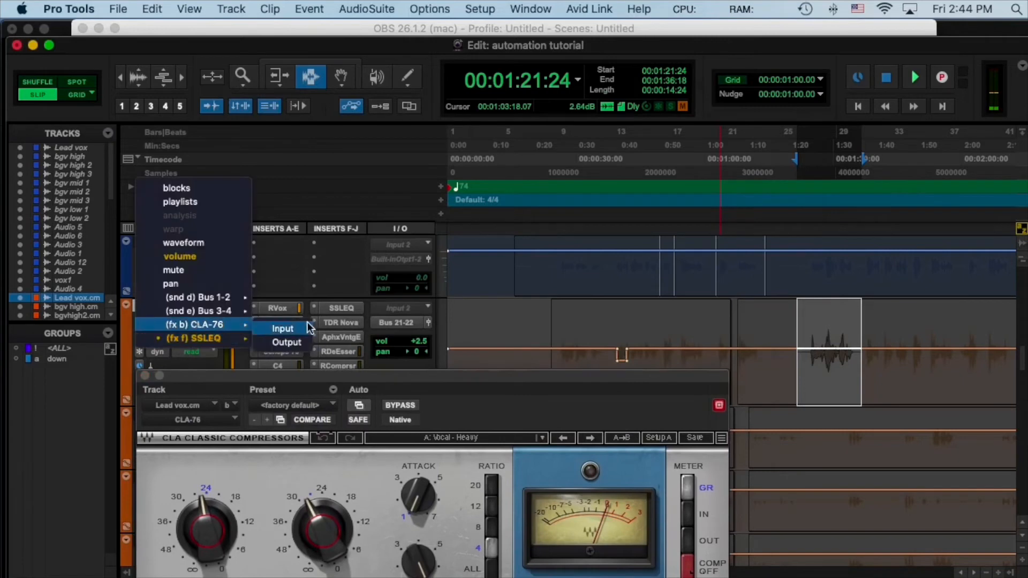
pyautogui.click(303, 327)
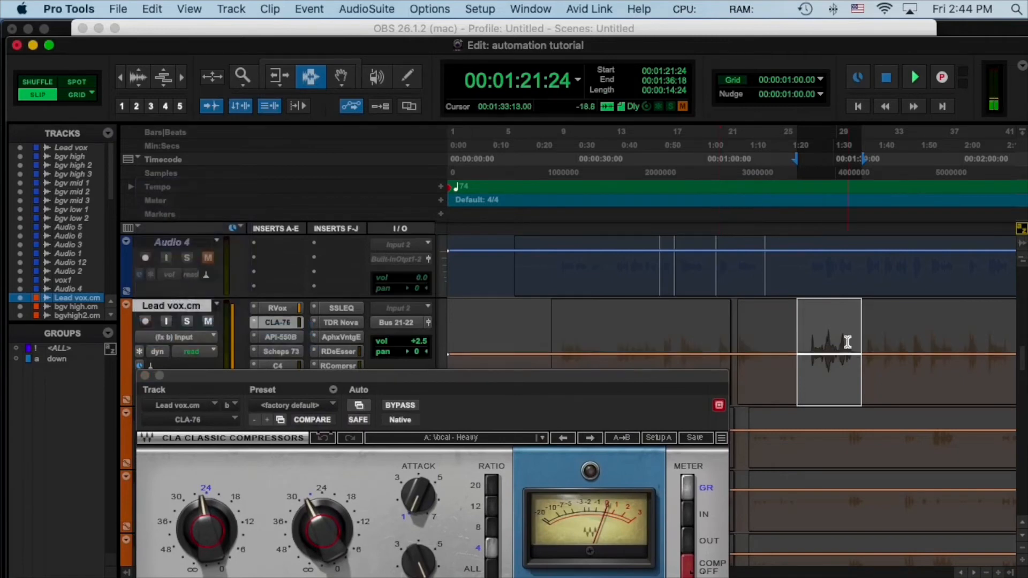
pyautogui.press('F6')
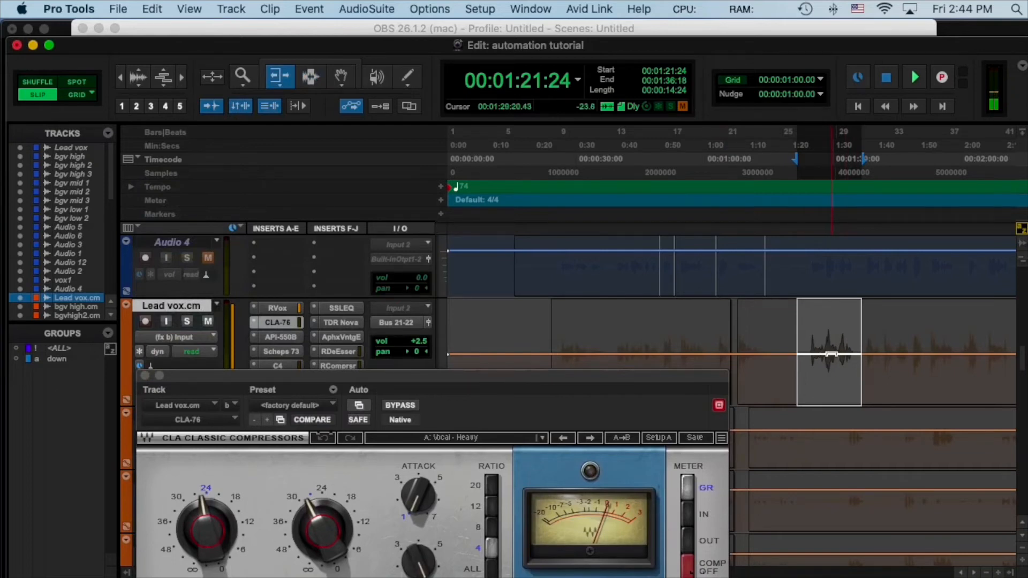
pyautogui.press('space')
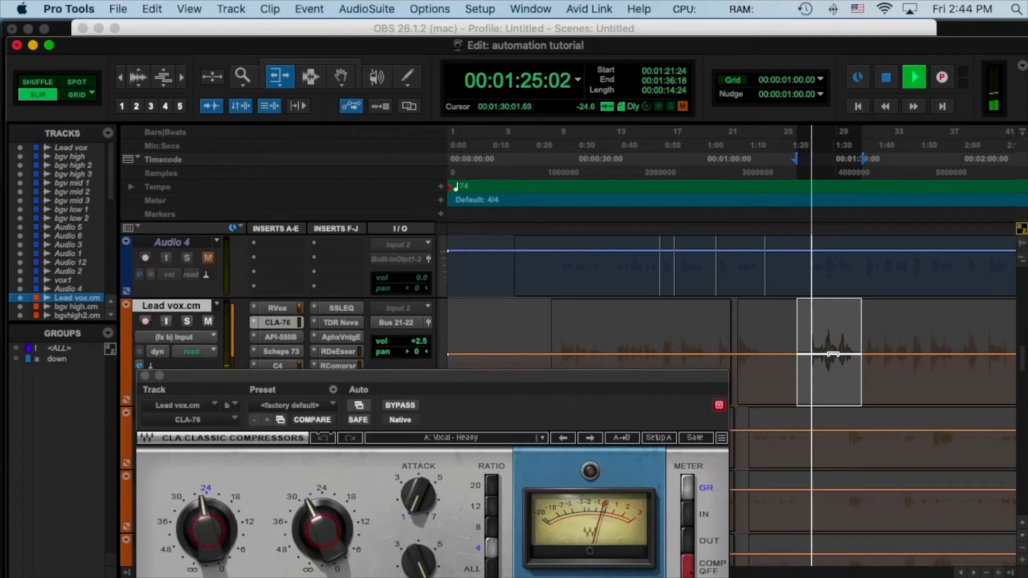
pyautogui.press('space')
# Try raising the CLA-76 Input automation across the selected Lead vox.cm passage during playback
pyautogui.press('space')
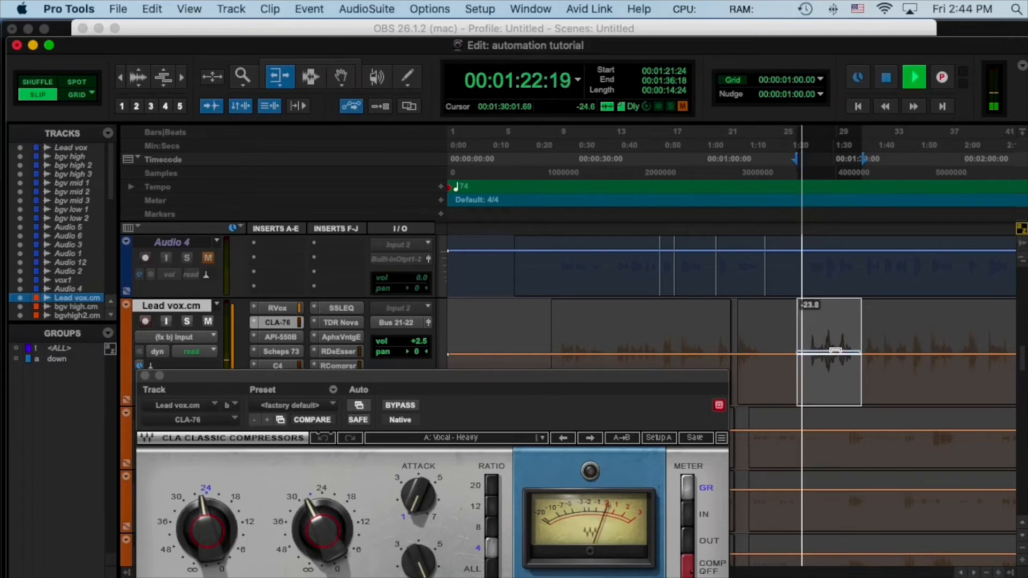
pyautogui.moveTo(837, 349)
pyautogui.mouseDown()
pyautogui.moveTo(841, 359)
pyautogui.moveTo(845, 349)
pyautogui.mouseUp()
pyautogui.press('space')
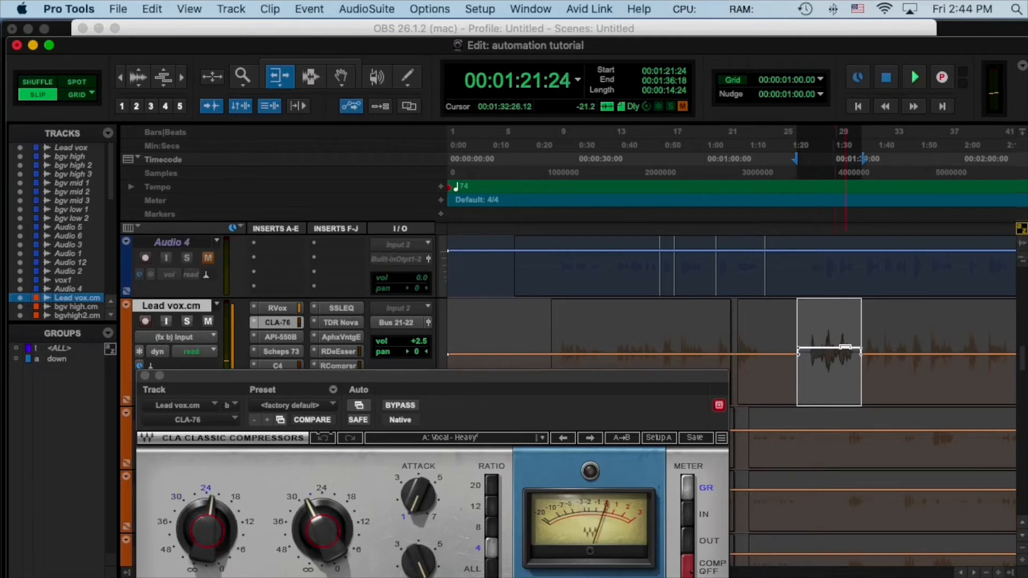
pyautogui.press('space')
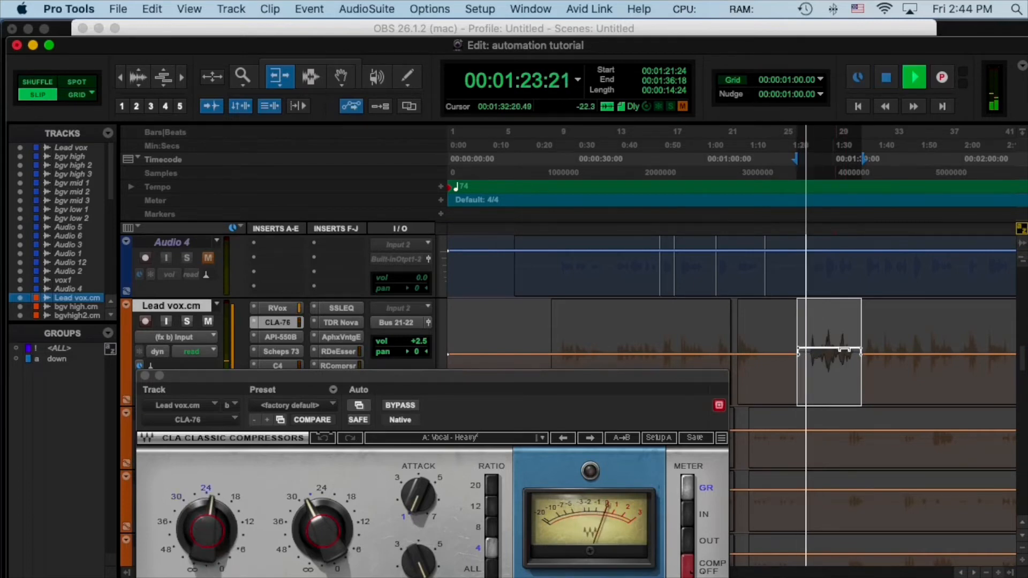
# Lower the CLA-76 Input automation across the selected Lead vox.cm passage to about -37 and audition it
pyautogui.moveTo(844, 349); pyautogui.dragTo(833, 381)
pyautogui.press('space')
pyautogui.press('space')
pyautogui.press('space')
pyautogui.press('space')
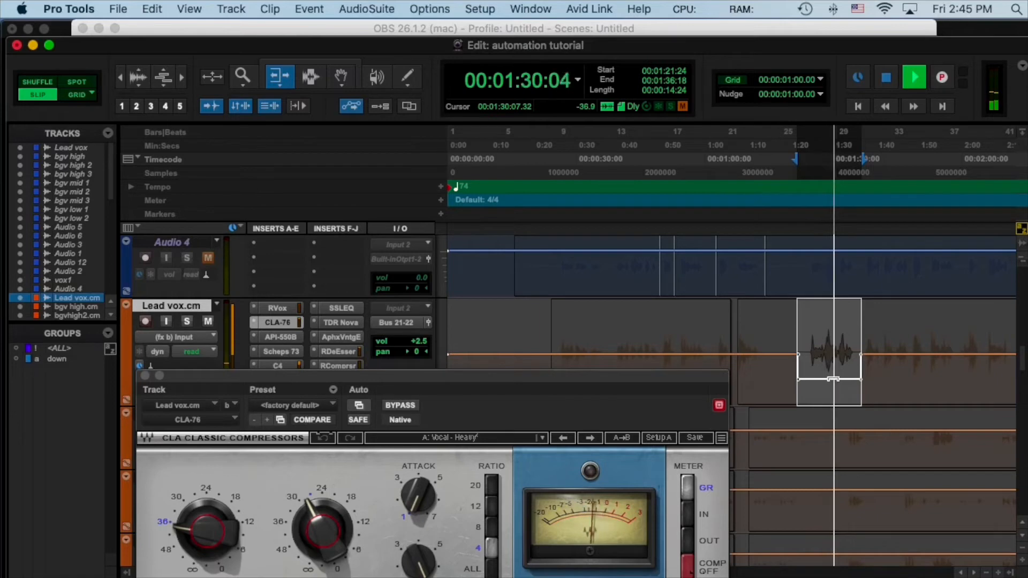
pyautogui.press('space')
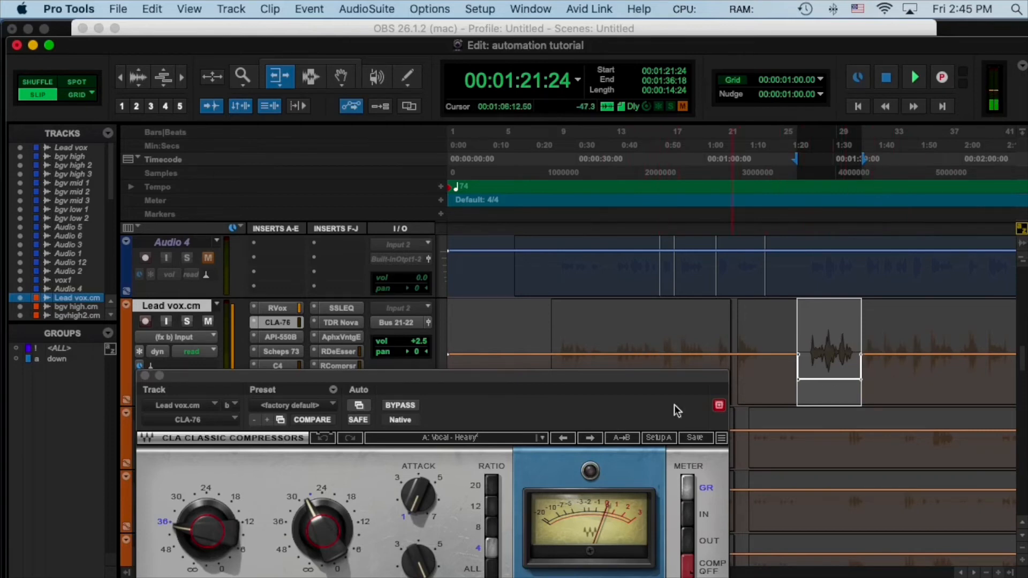
# Display the CLA-76 Output automation, raise it to about -20 across the selected Lead vox.cm passage during playback, and close the plug-in window
pyautogui.click(186, 337)
pyautogui.click(369, 352)
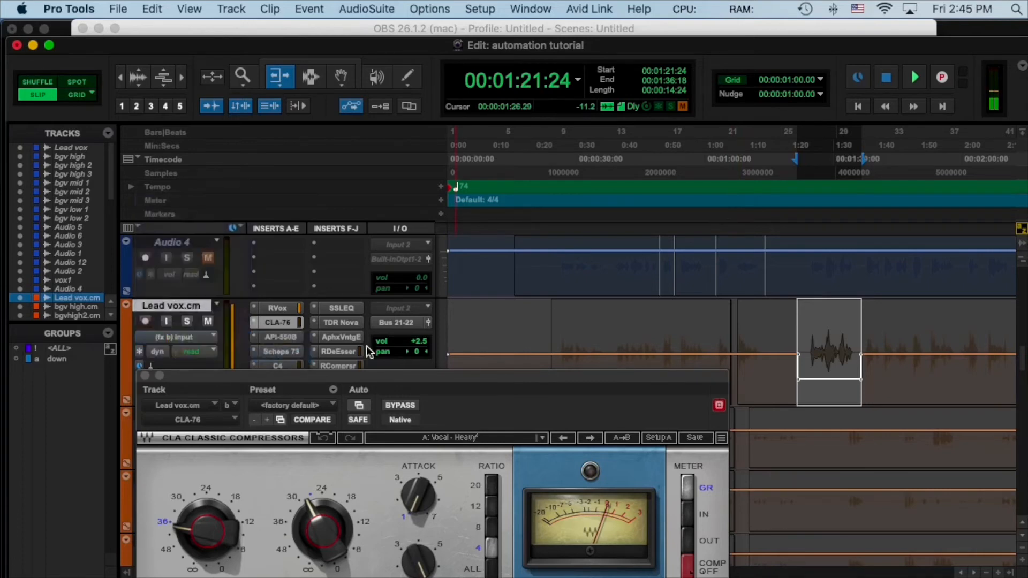
pyautogui.press('space')
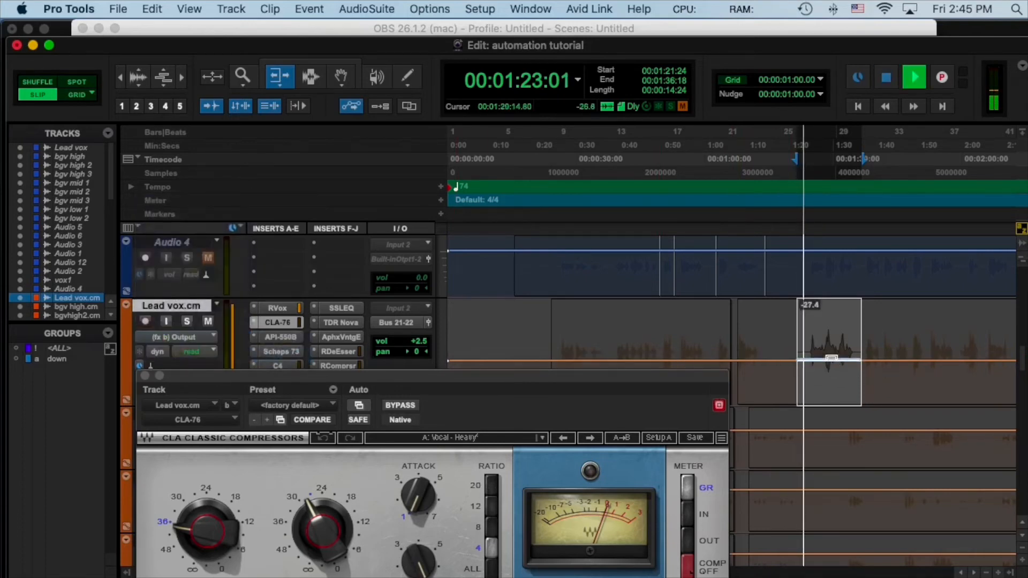
pyautogui.moveTo(831, 358); pyautogui.dragTo(837, 346)
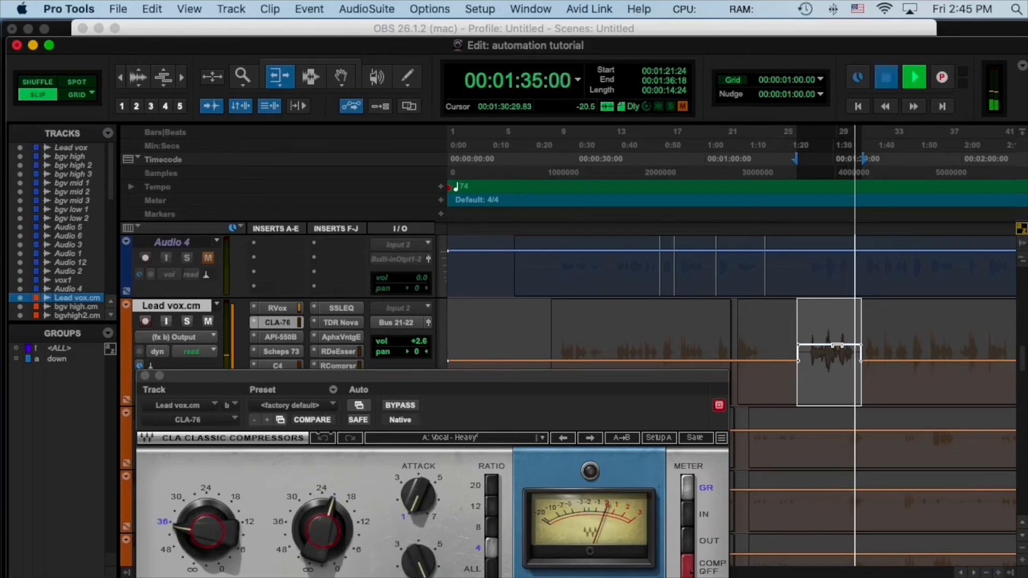
pyautogui.press('space')
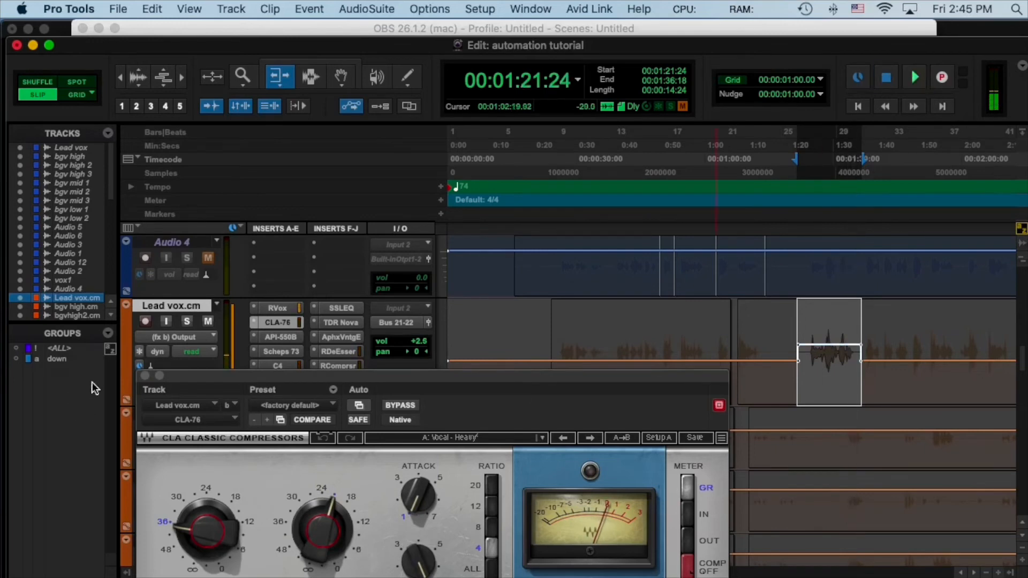
pyautogui.click(145, 376)
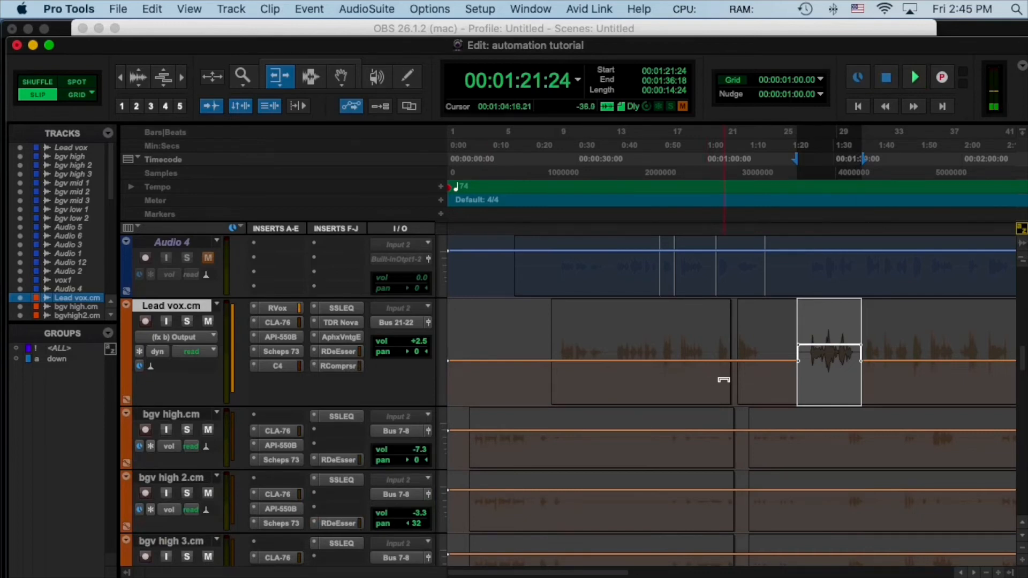
# Examine the backing vocal and effects tracks below Lead vox.cm and the full song timeline
pyautogui.scroll(-5, 664, 376)
pyautogui.scroll(-10, 664, 376)
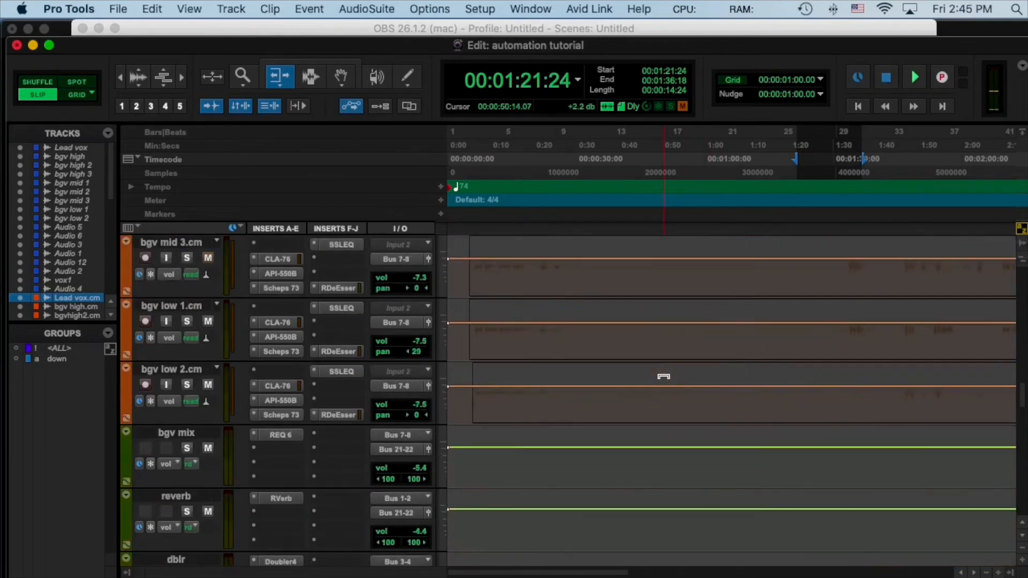
pyautogui.scroll(3, 664, 376)
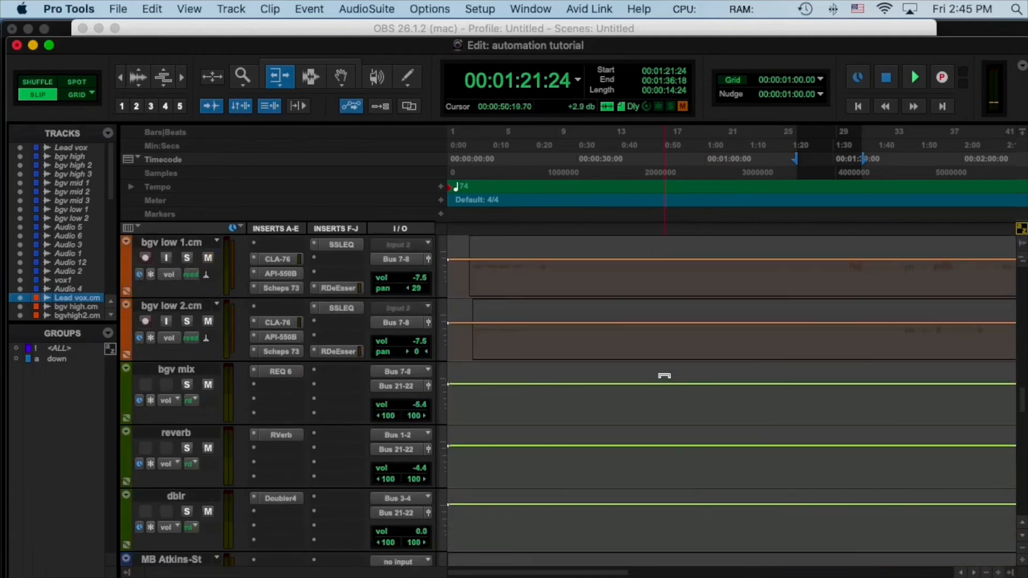
pyautogui.press('F7')
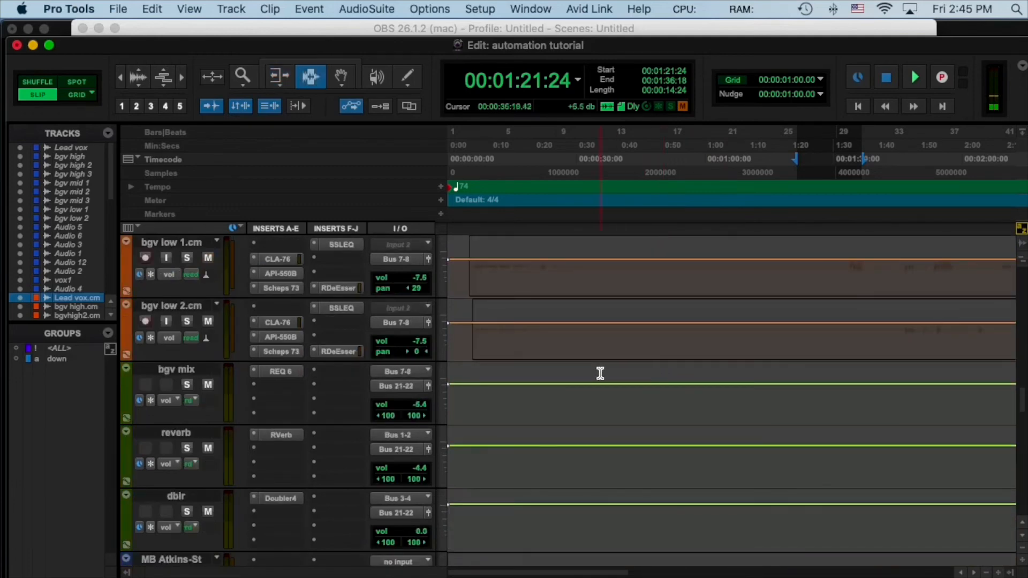
pyautogui.click(601, 373)
pyautogui.press('r')
pyautogui.press('r')
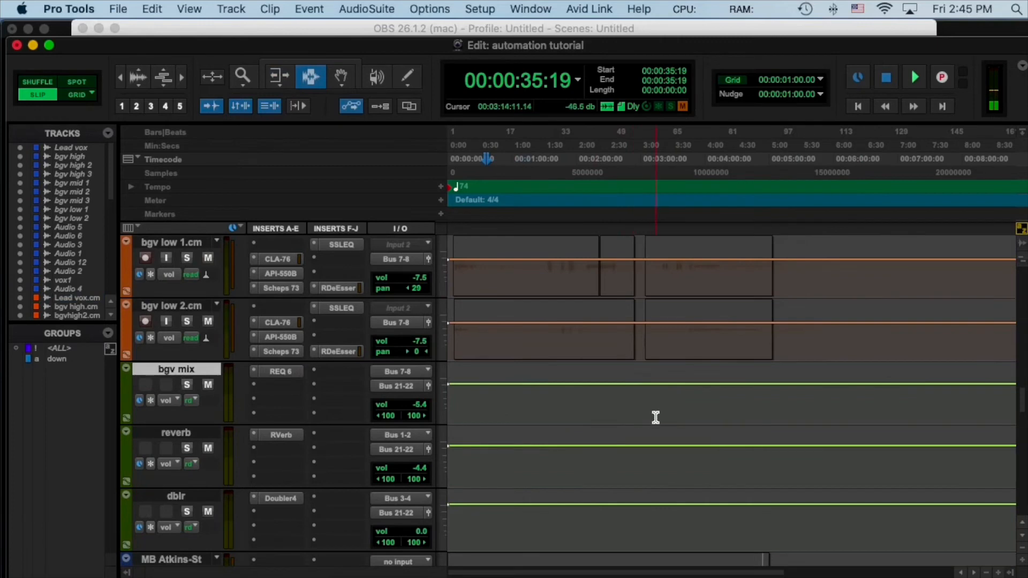
pyautogui.scroll(3, 656, 417)
# Play the song from 00:02:34:17 on bgv mid 2.cm and inspect the backing vocal waveforms around that point
pyautogui.click(614, 283)
pyautogui.press('t')
pyautogui.press('t')
pyautogui.press('space')
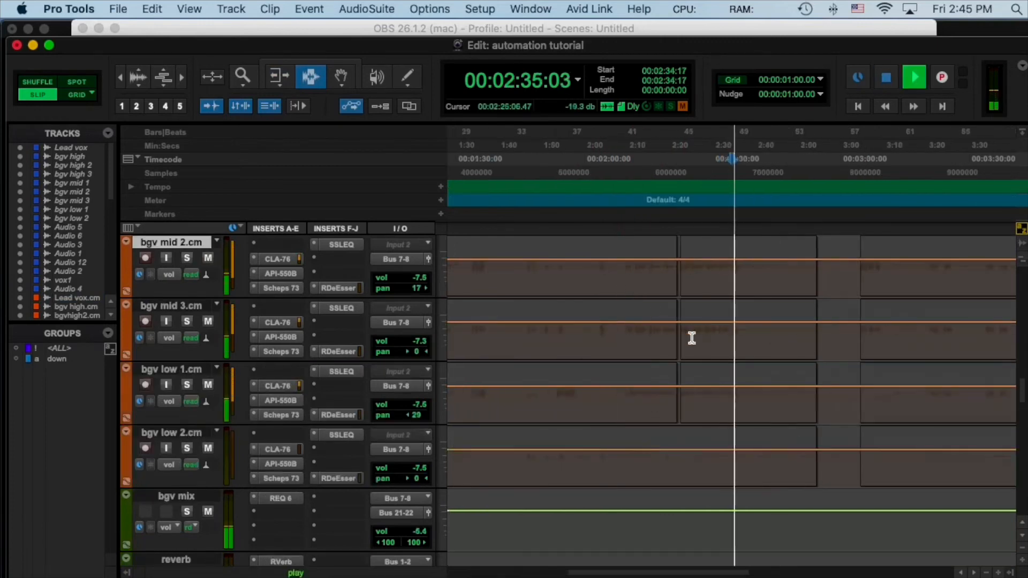
pyautogui.press('t')
pyautogui.press('t')
pyautogui.scroll(2, 753, 292)
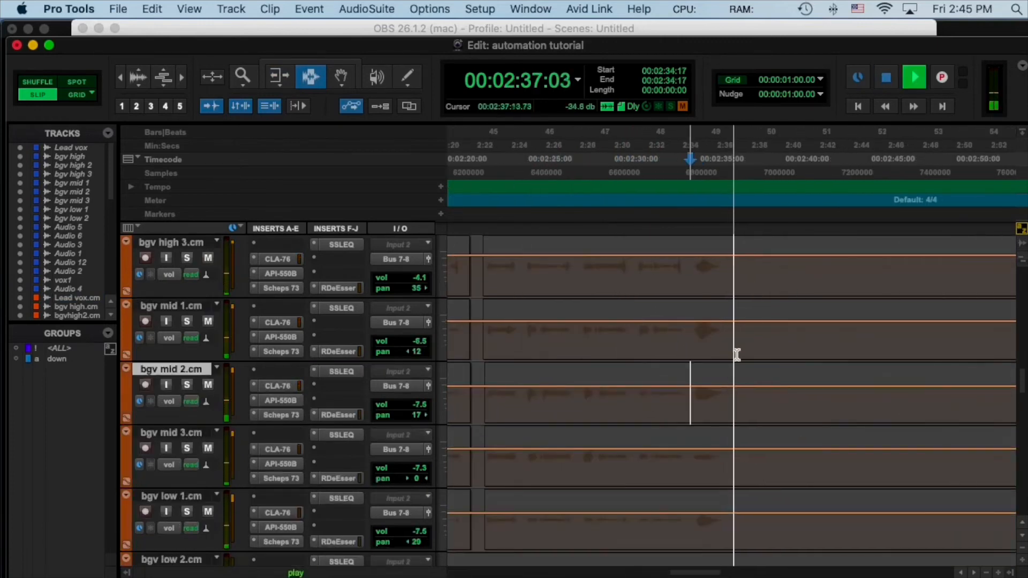
# Play from 00:02:36:21 on bgv mid 1.cm, and audition the passage from 00:02:34:22 on bgv high.cm
pyautogui.click(737, 355)
pyautogui.press('t')
pyautogui.scroll(3, 717, 345)
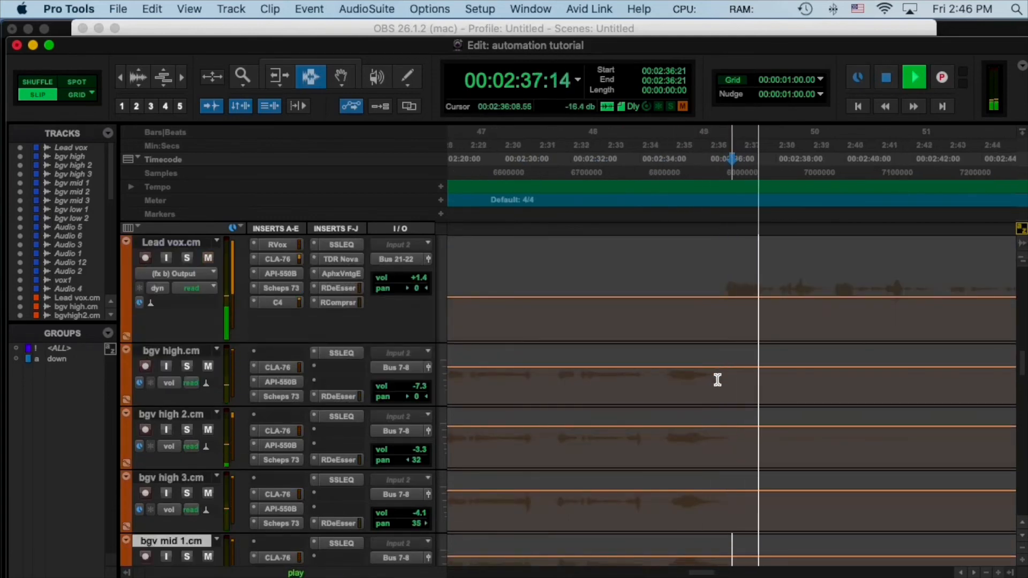
pyautogui.press('space')
pyautogui.click(664, 368)
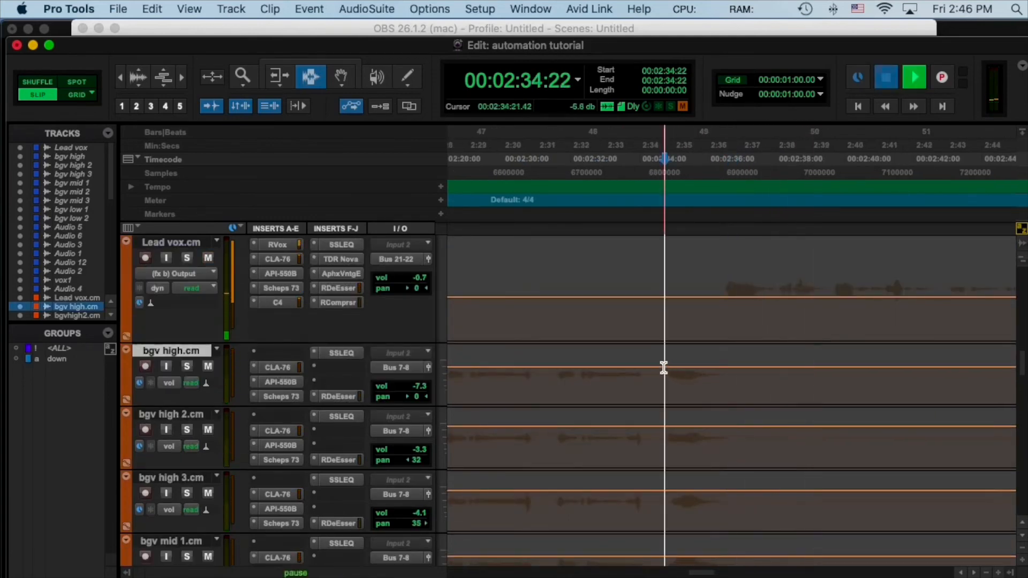
pyautogui.press('space')
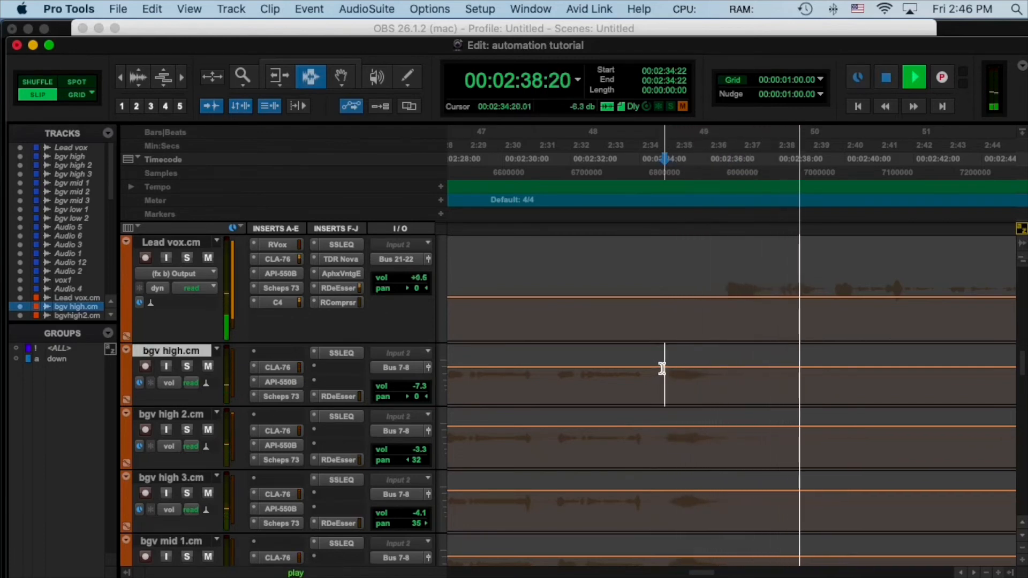
pyautogui.press('space')
# Select the bgv high.cm passage 00:02:34:17–00:02:37:28 and insert the Raum (mono) reverb plug-in on the track
pyautogui.moveTo(658, 367); pyautogui.dragTo(774, 371)
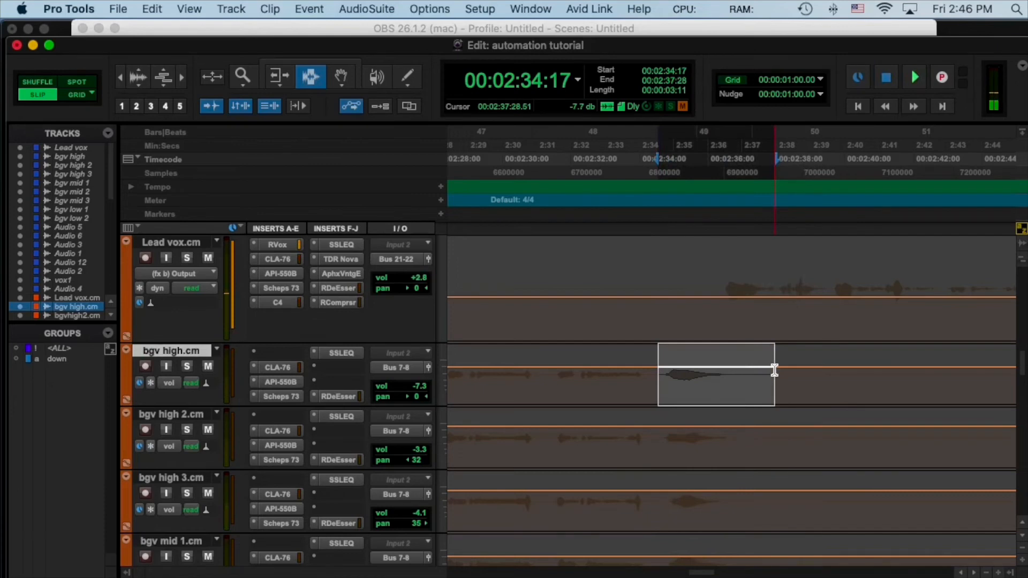
pyautogui.click(334, 368)
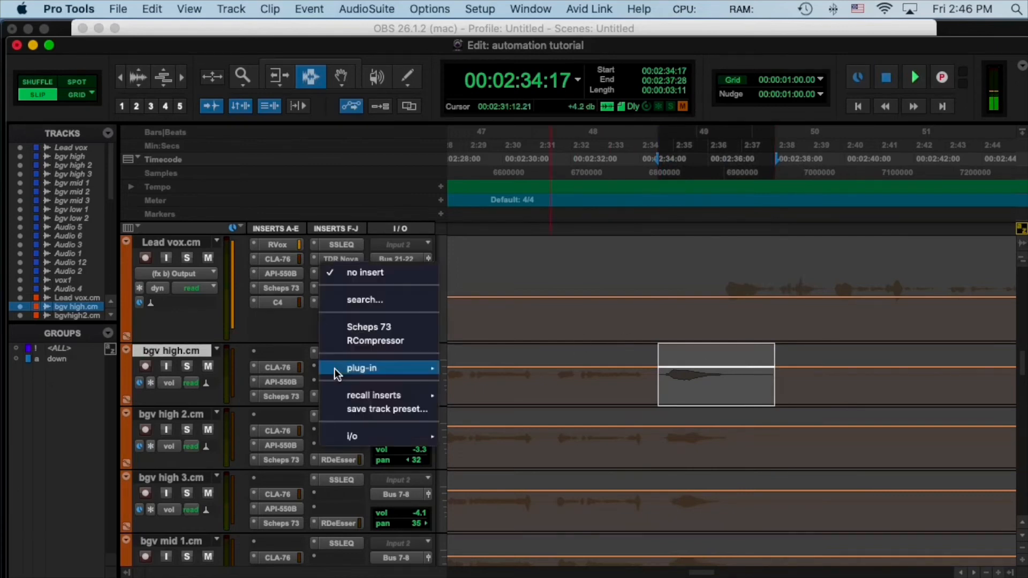
pyautogui.moveTo(364, 367)
pyautogui.moveTo(499, 413)
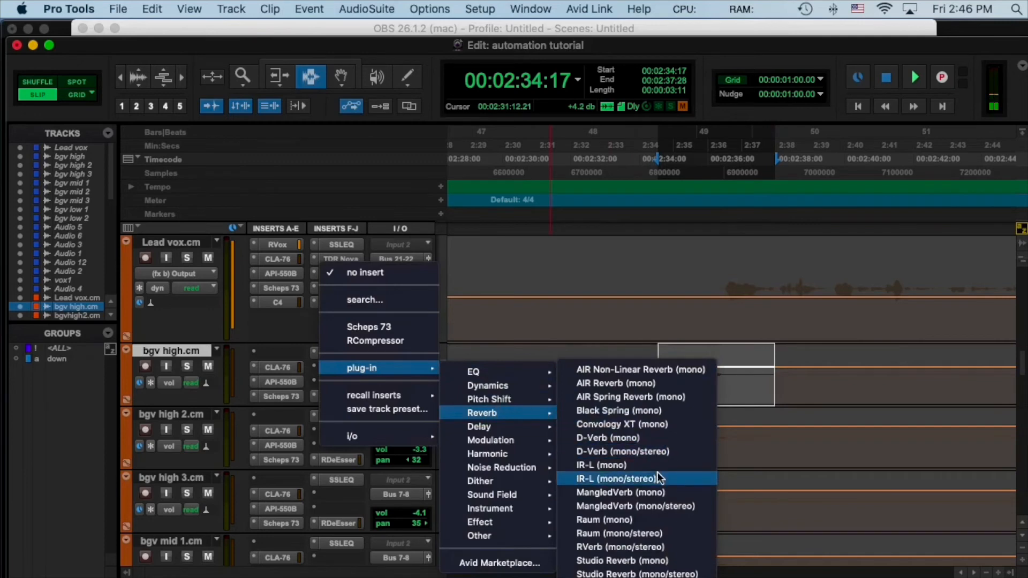
pyautogui.click(643, 518)
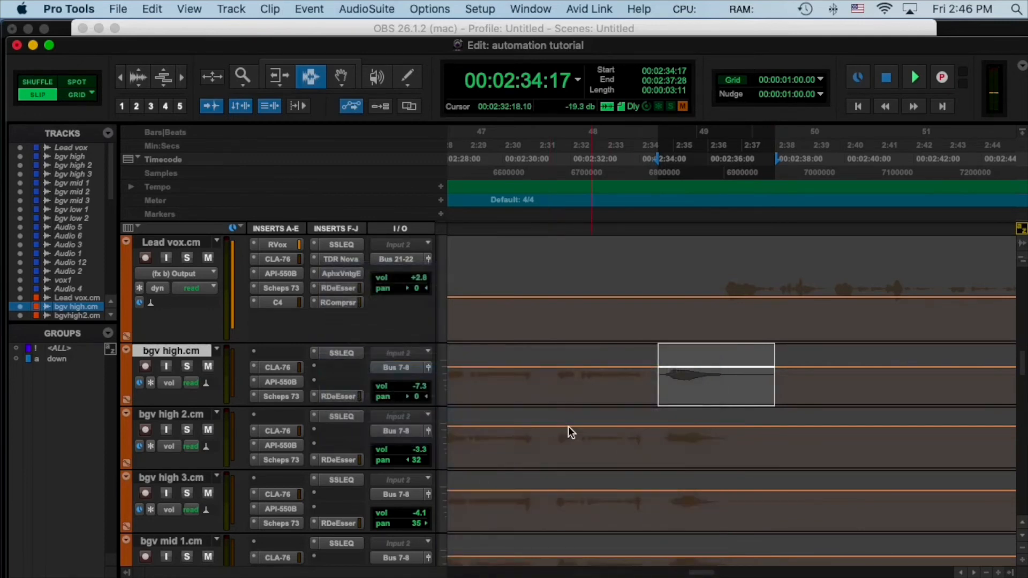
# Move the Raum window upward, set its Mix to 53.5 %, and play the selected bgv high.cm passage
pyautogui.moveTo(447, 233); pyautogui.dragTo(484, 101)
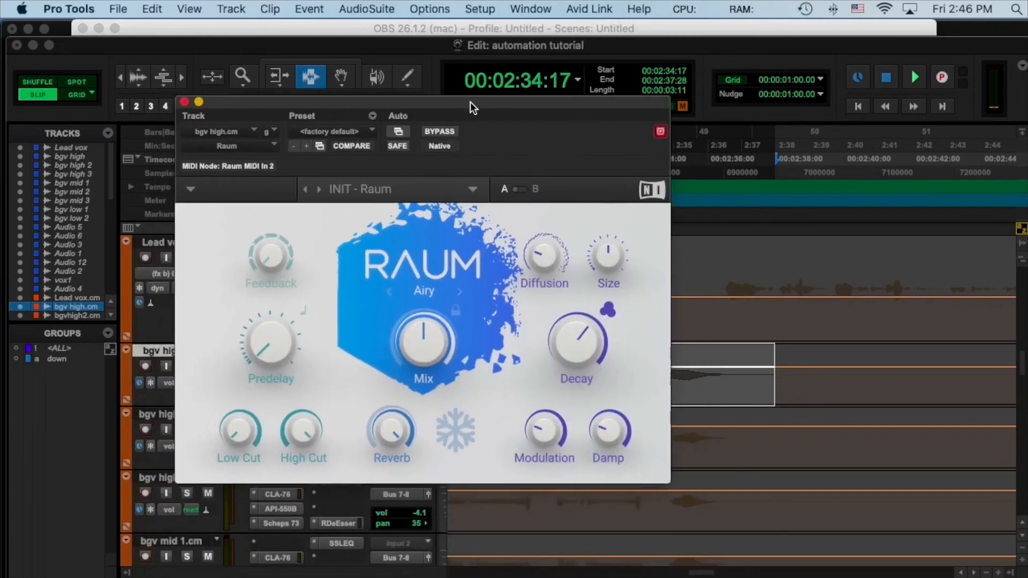
pyautogui.moveTo(437, 345); pyautogui.dragTo(438, 339)
pyautogui.press('space')
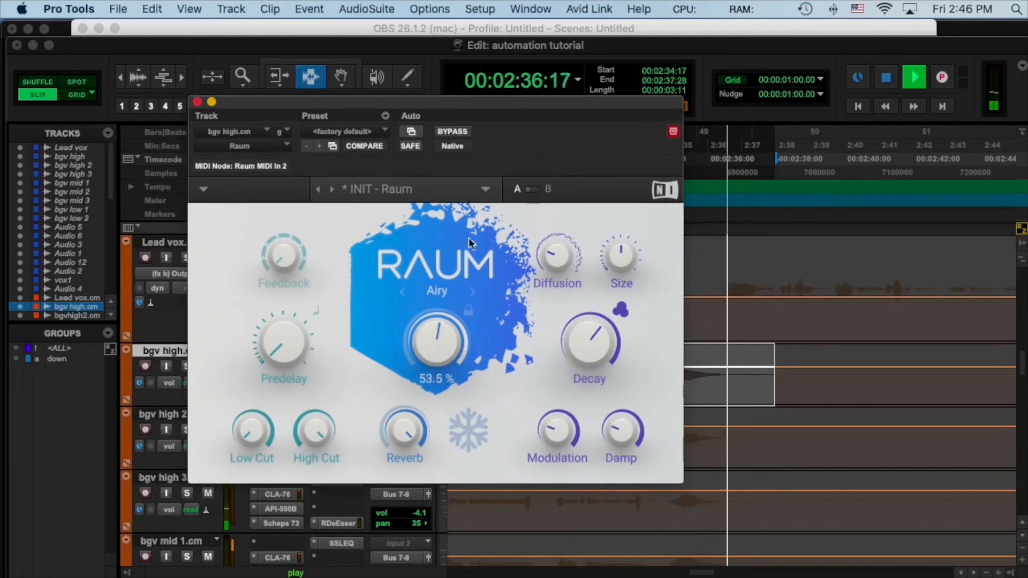
# Move the Raum window down off the bgv high.cm track and replay the selected passage, briefly soloing the track
pyautogui.press('space')
pyautogui.moveTo(428, 101); pyautogui.dragTo(483, 463)
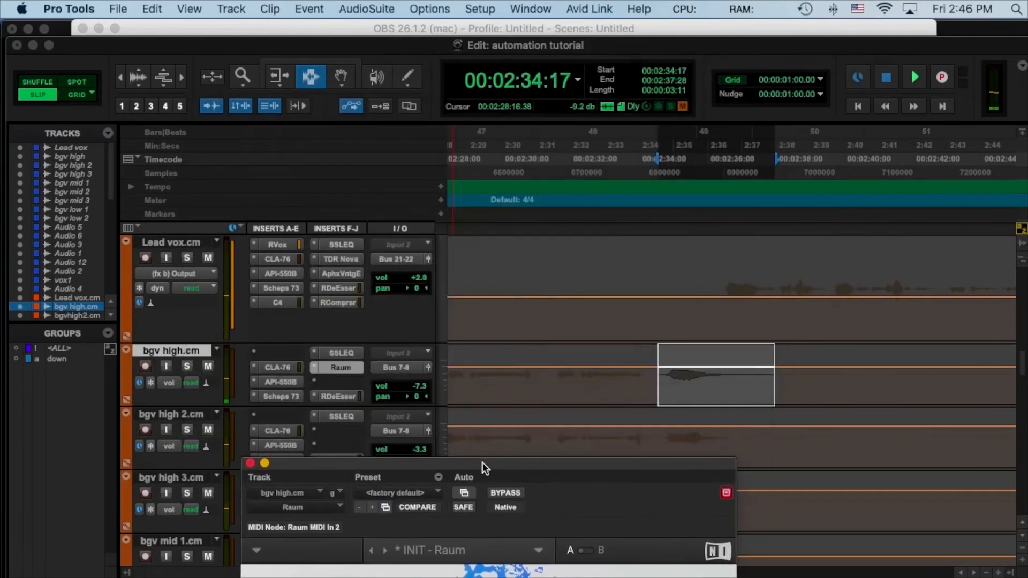
pyautogui.press('space')
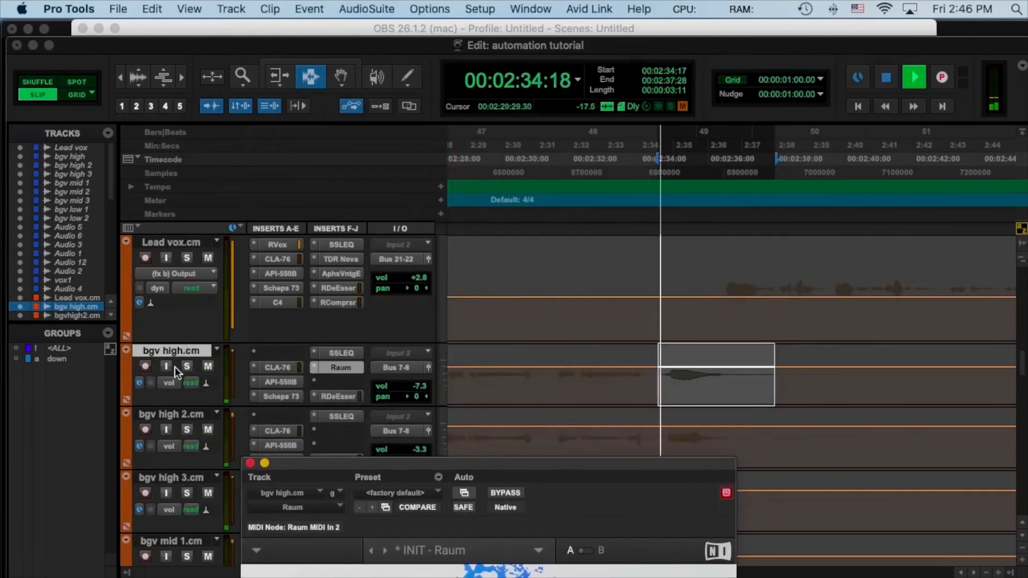
pyautogui.click(187, 366)
pyautogui.click(187, 366)
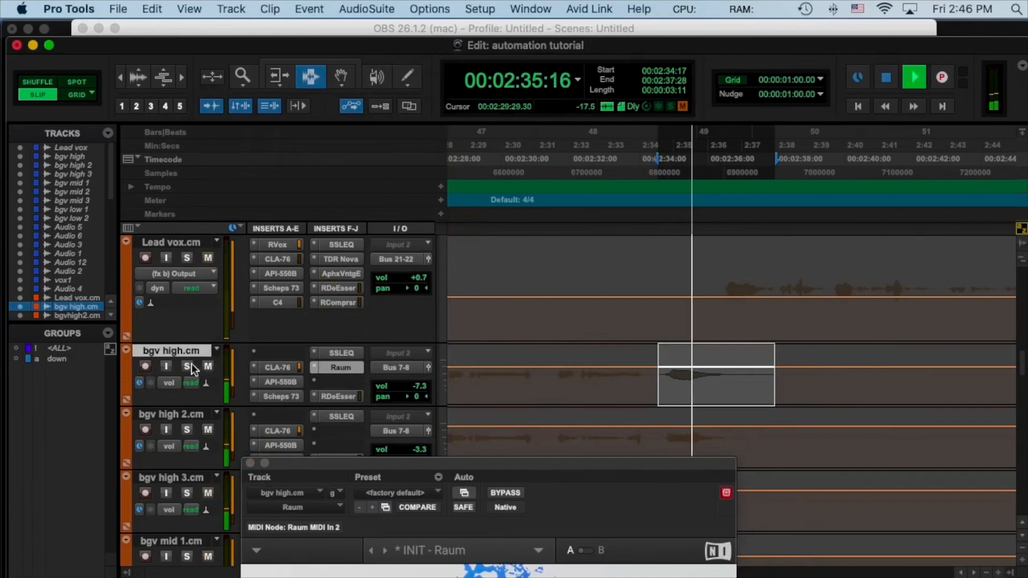
pyautogui.press('space')
# Raise the volume automation of the selected bgv high.cm passage to +4.2 dB and play it
pyautogui.click(171, 384)
pyautogui.click(171, 384)
pyautogui.press('F6')
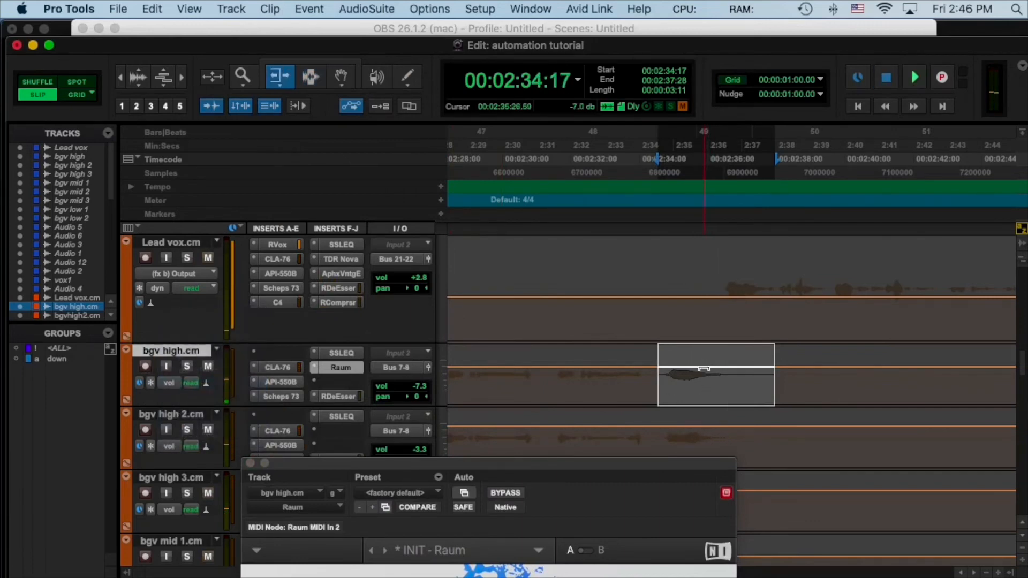
pyautogui.moveTo(700, 369); pyautogui.dragTo(705, 356)
pyautogui.press('space')
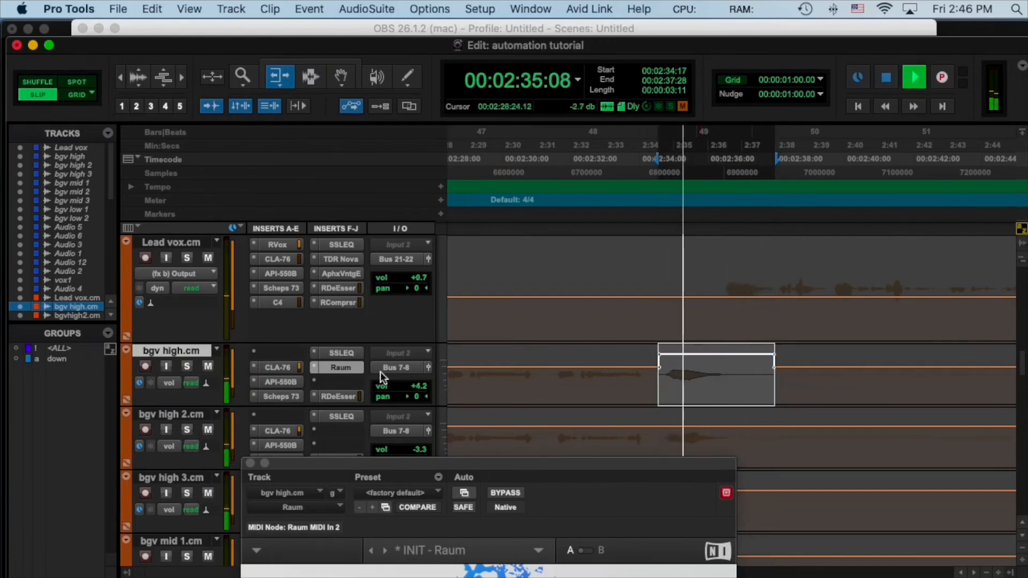
pyautogui.press('space')
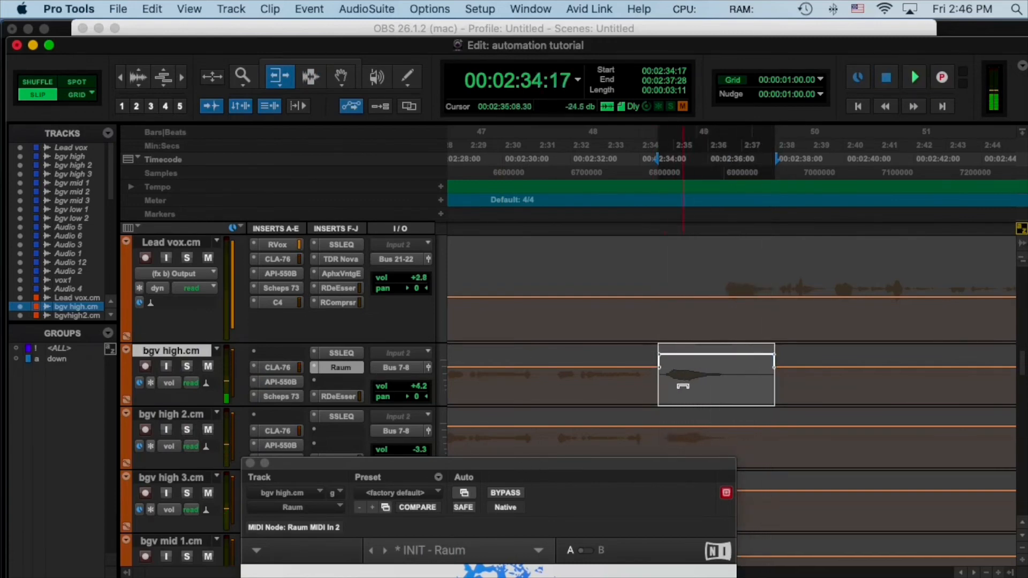
# Bring the Raum window back up, set its Mix to 50.5 %, and play the selected passage
pyautogui.moveTo(634, 471); pyautogui.dragTo(526, 115)
pyautogui.moveTo(375, 351); pyautogui.dragTo(365, 357)
pyautogui.press('space')
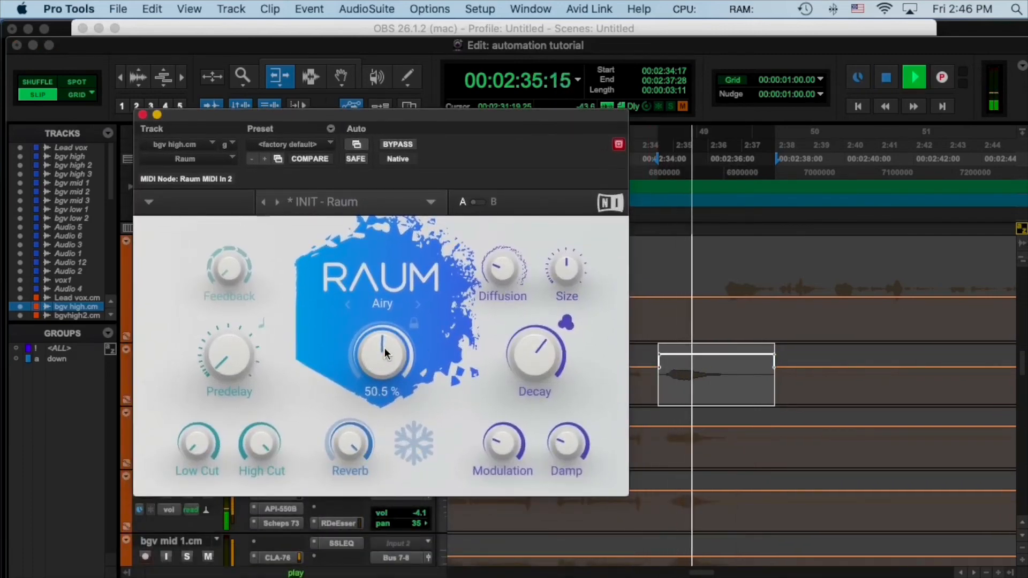
pyautogui.press('space')
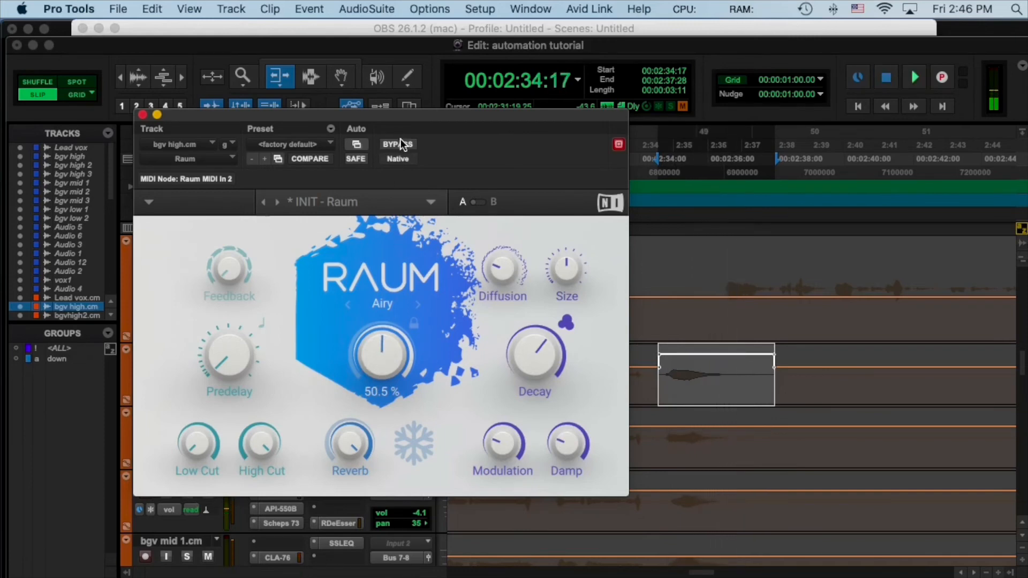
# Play the selected bgv high.cm passage repeatedly while toggling Raum's bypass to compare the sound with and without reverb
pyautogui.press('space')
pyautogui.click(400, 143)
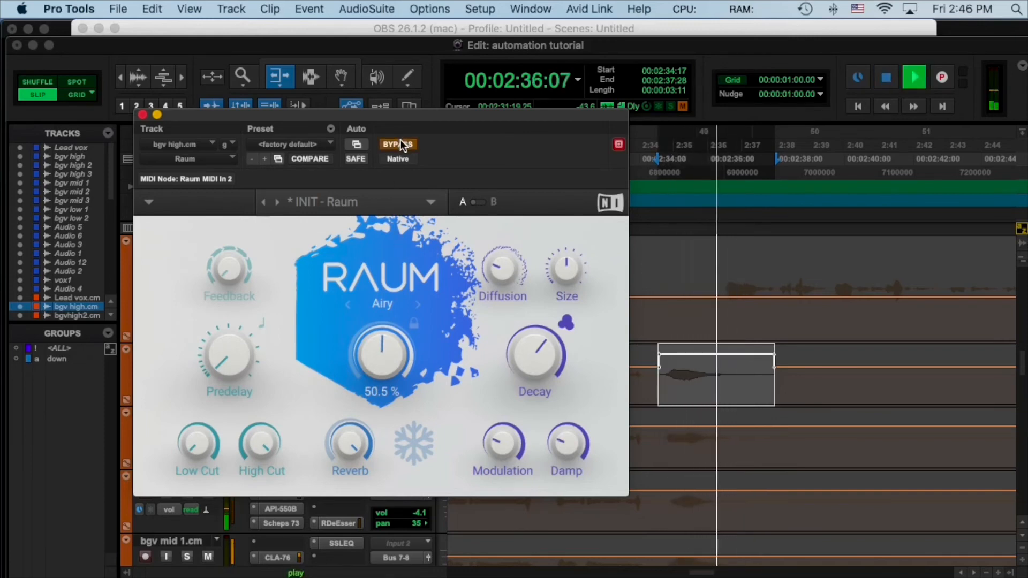
pyautogui.press('space')
pyautogui.click(400, 143)
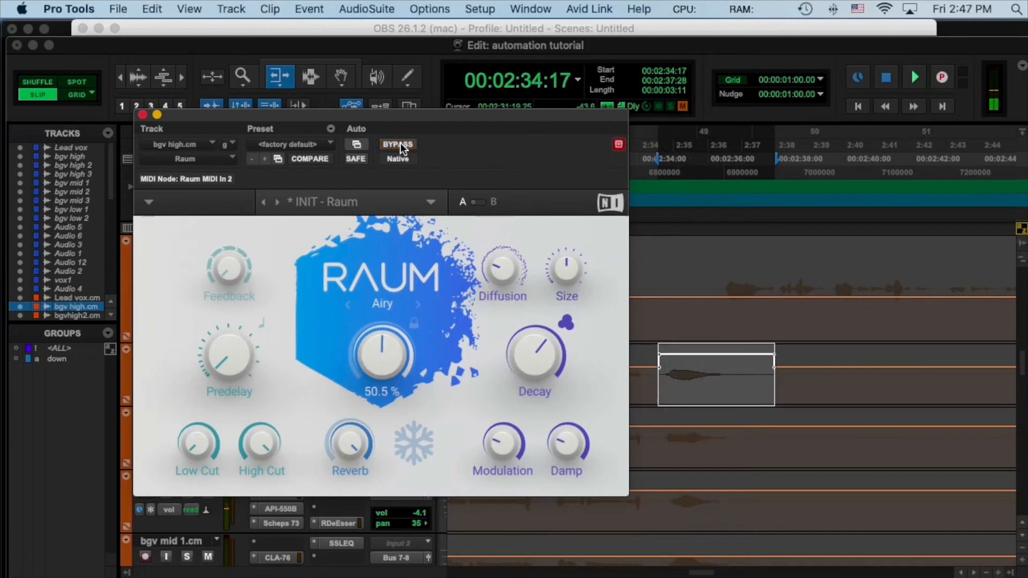
pyautogui.press('space')
pyautogui.click(400, 143)
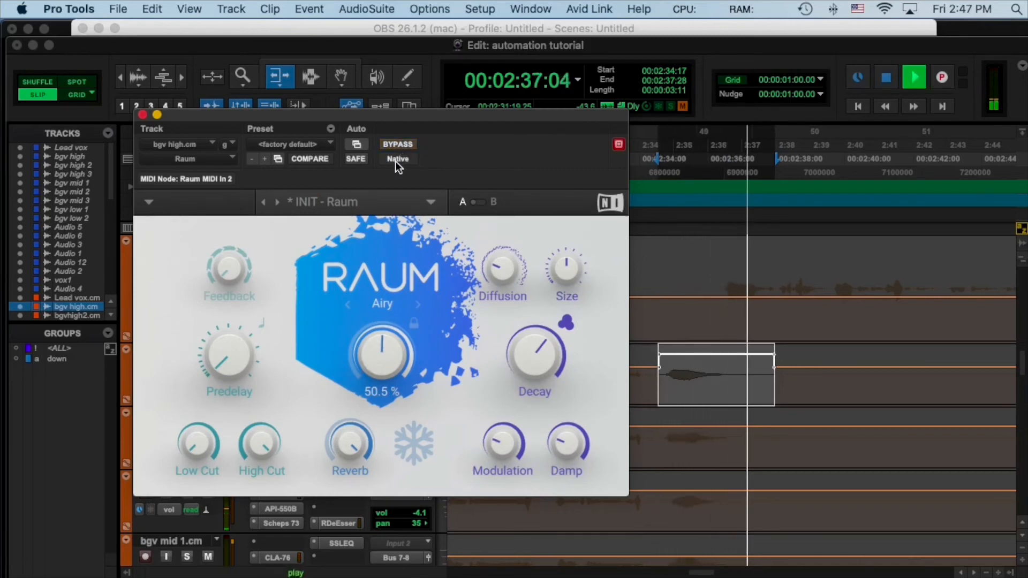
pyautogui.press('space')
# Move the Raum window down and enable plug-in automation for its Master Bypass parameter
pyautogui.moveTo(361, 114); pyautogui.dragTo(529, 415)
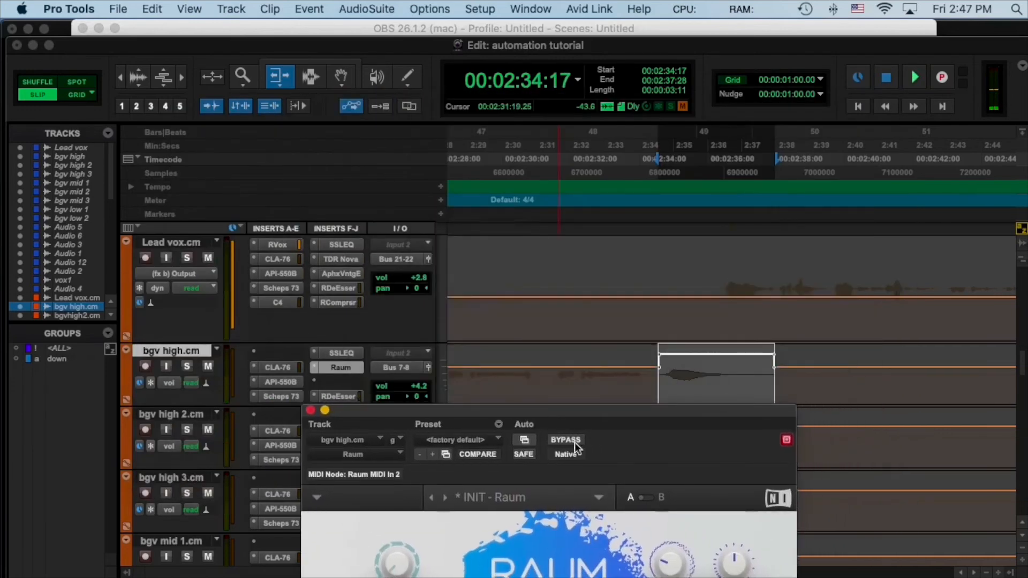
pyautogui.click(523, 440)
pyautogui.click(335, 131)
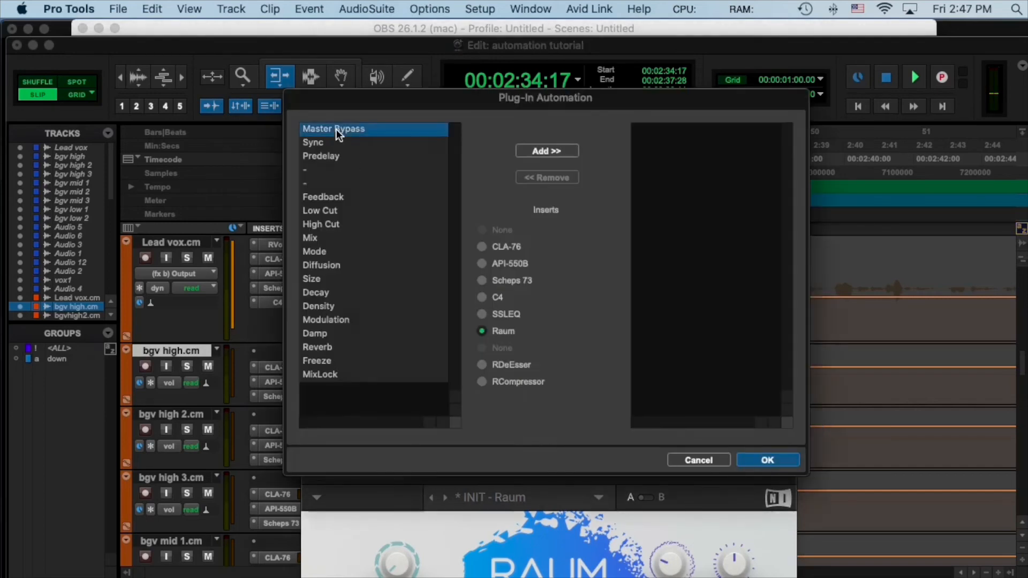
pyautogui.click(551, 151)
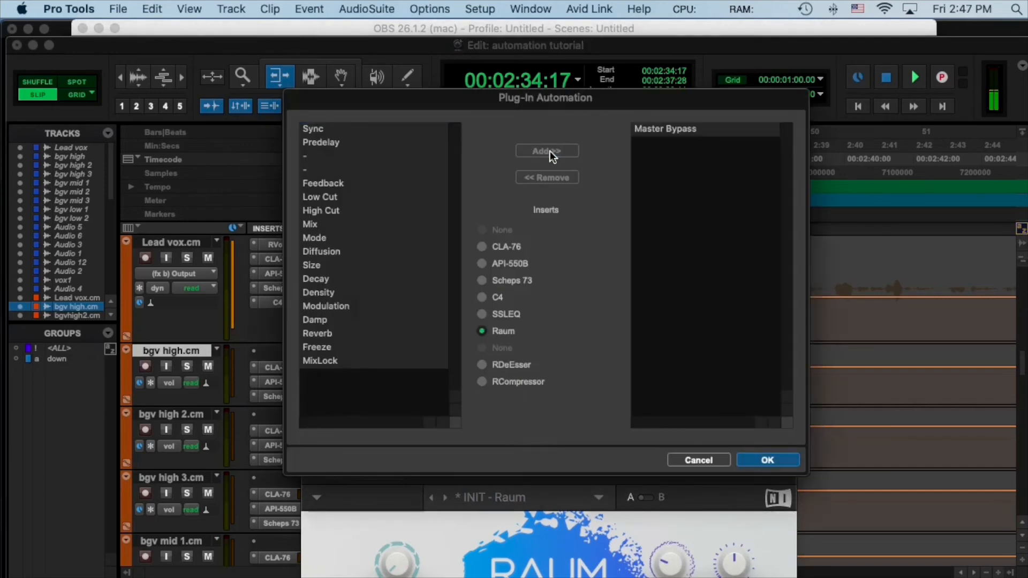
pyautogui.click(768, 460)
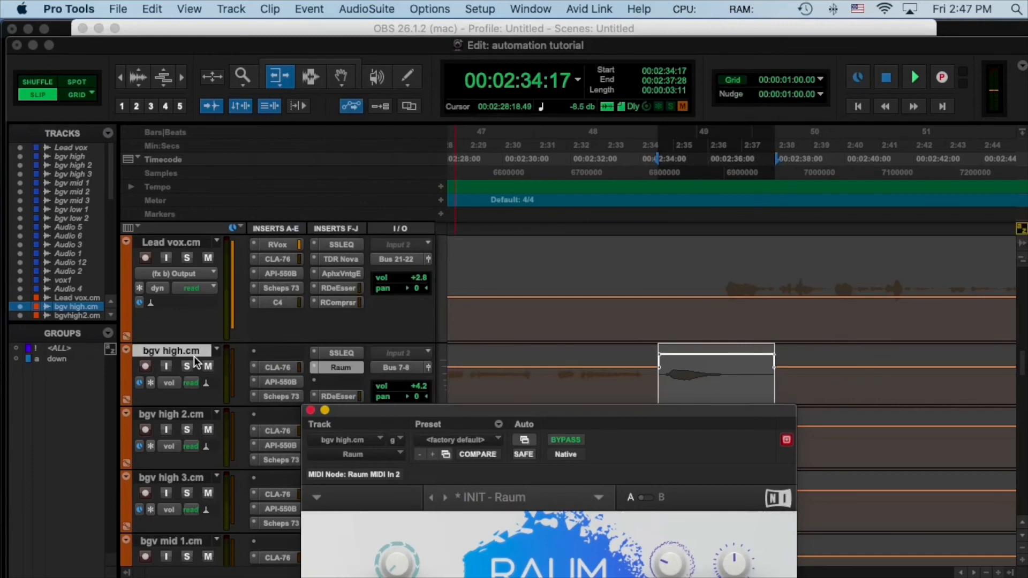
# Bypass the Raum insert on bgv high.cm and display the track's Raum Master Bypass automation
pyautogui.keyDown('super'); pyautogui.click(345, 368); pyautogui.keyUp('super')
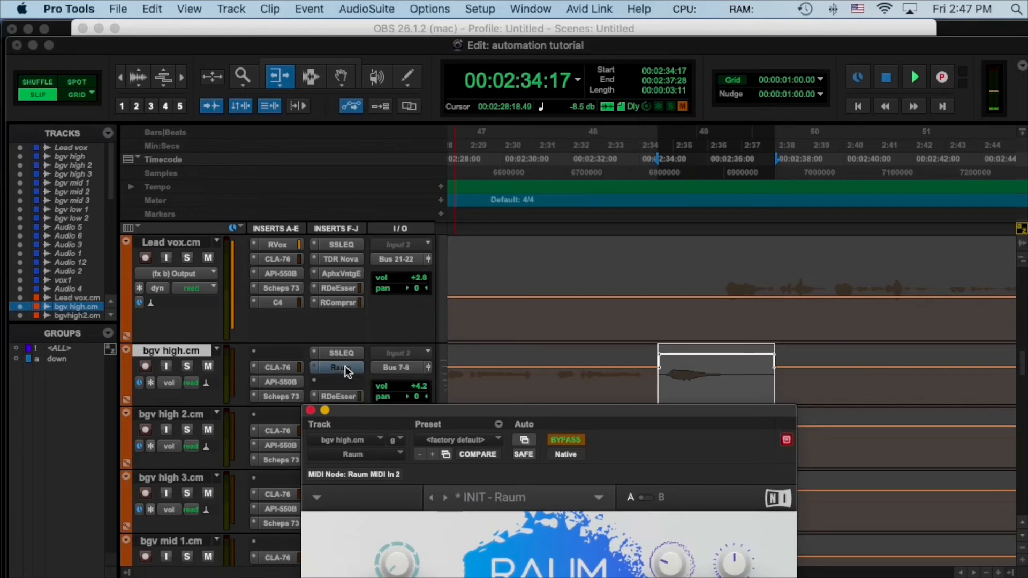
pyautogui.click(169, 383)
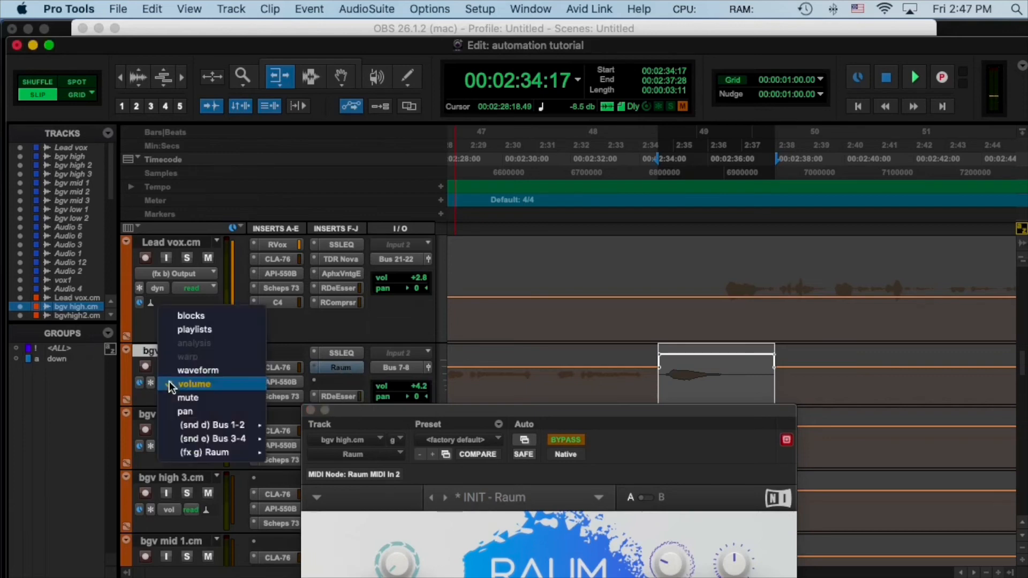
pyautogui.moveTo(207, 453)
pyautogui.click(321, 456)
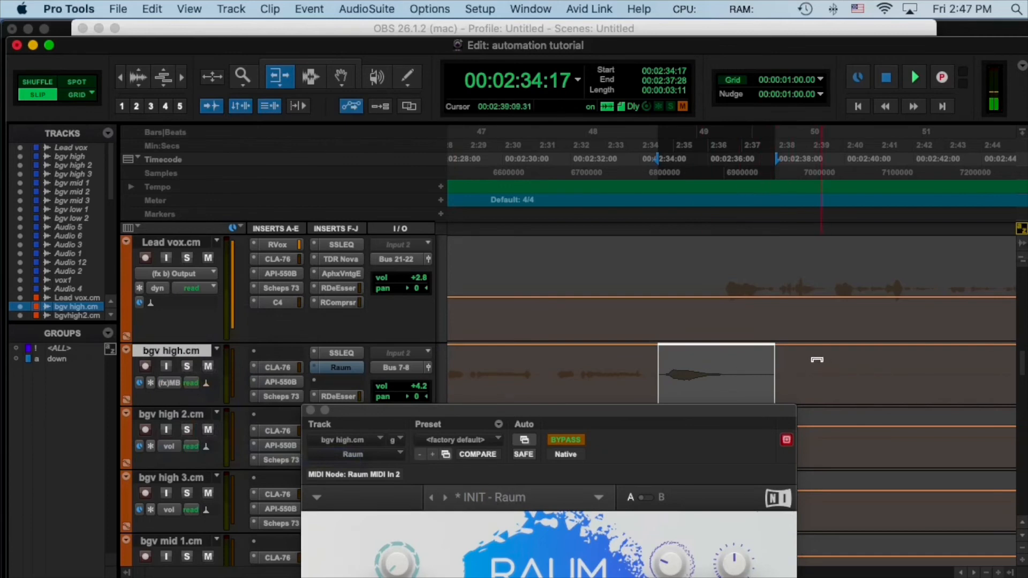
# Extend the bgv high.cm selection to 00:02:41:08 and lower its Master Bypass automation so Raum is active only there
pyautogui.press('F7')
pyautogui.keyDown('shift'); pyautogui.click(837, 362); pyautogui.keyUp('shift')
pyautogui.moveTo(840, 362); pyautogui.dragTo(889, 363)
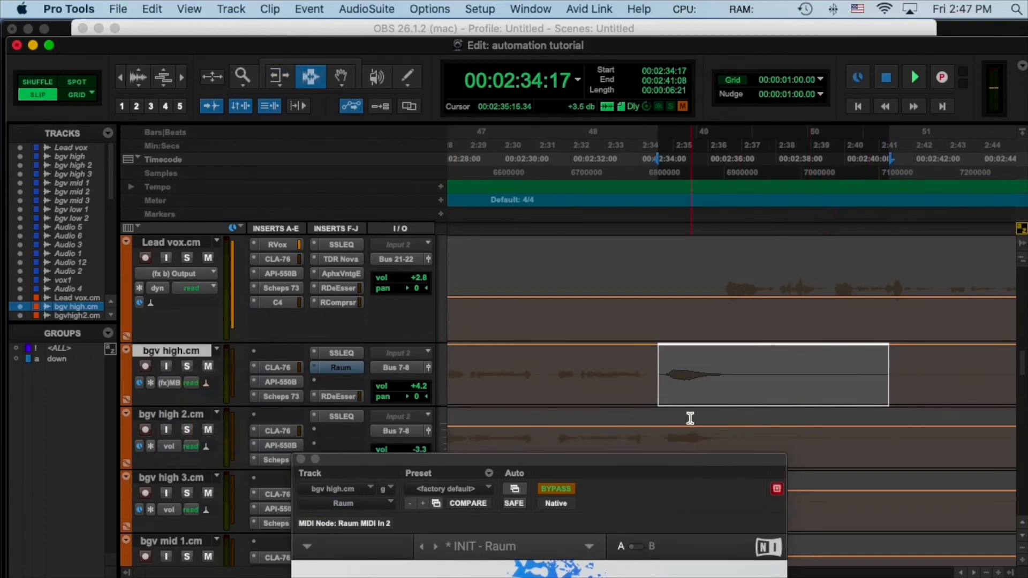
pyautogui.press('F6')
pyautogui.press('F5')
pyautogui.press('F6')
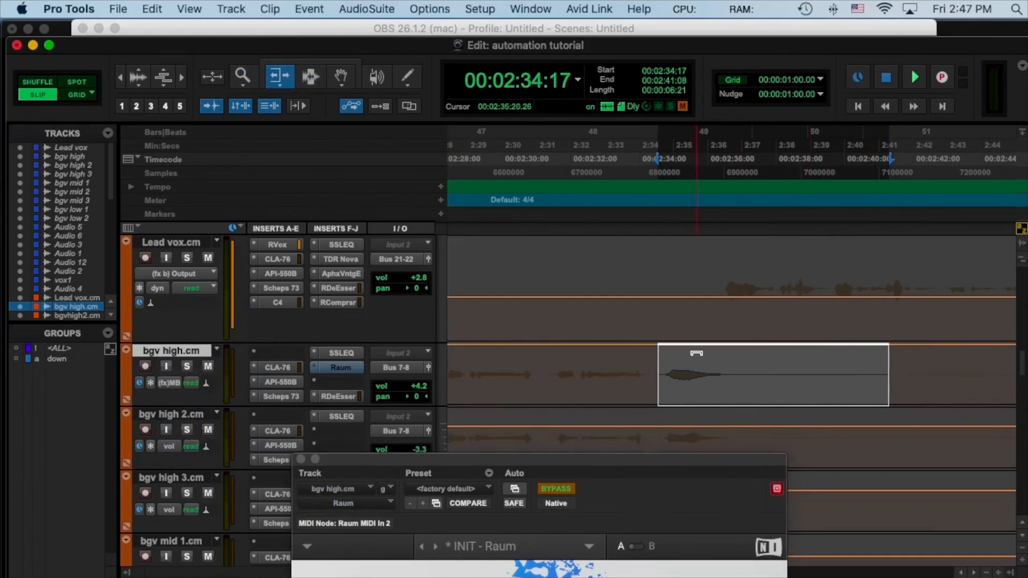
pyautogui.moveTo(696, 354); pyautogui.dragTo(696, 423)
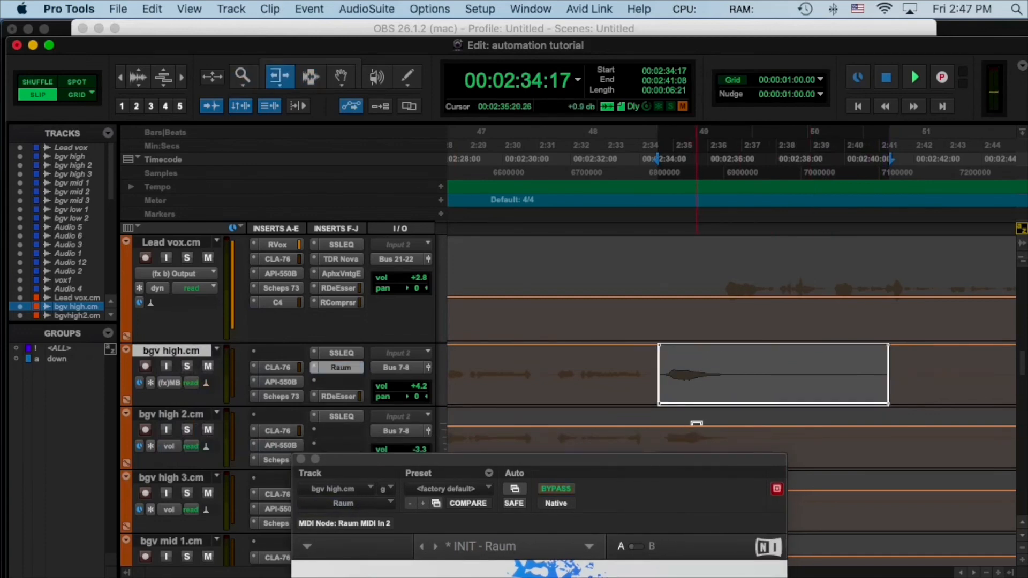
# Play from 00:02:32:08 on bgv high.cm to check Raum's bypass automation, and close the plug-in window
pyautogui.press('F7')
pyautogui.click(580, 369)
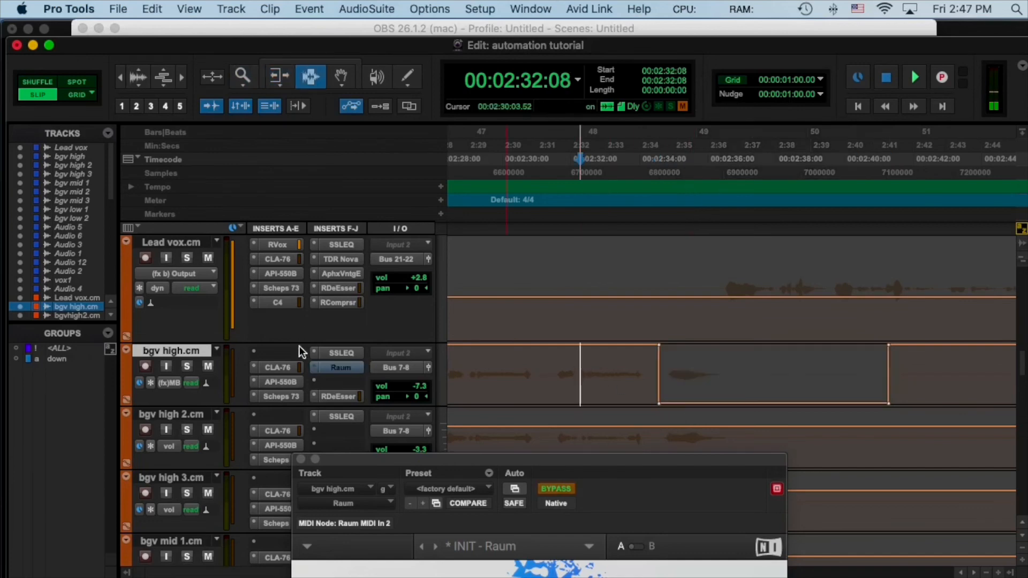
pyautogui.press('space')
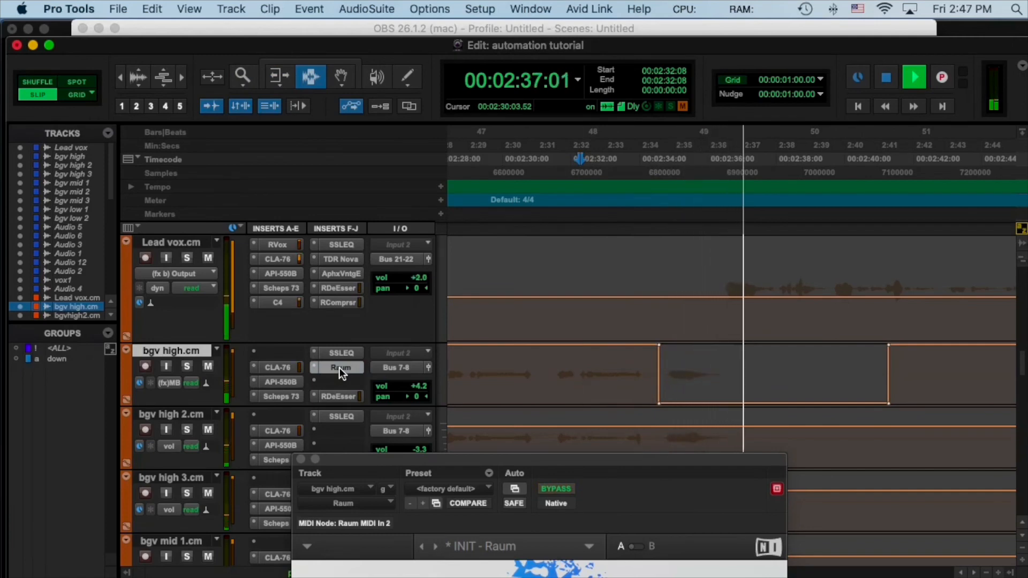
pyautogui.press('space')
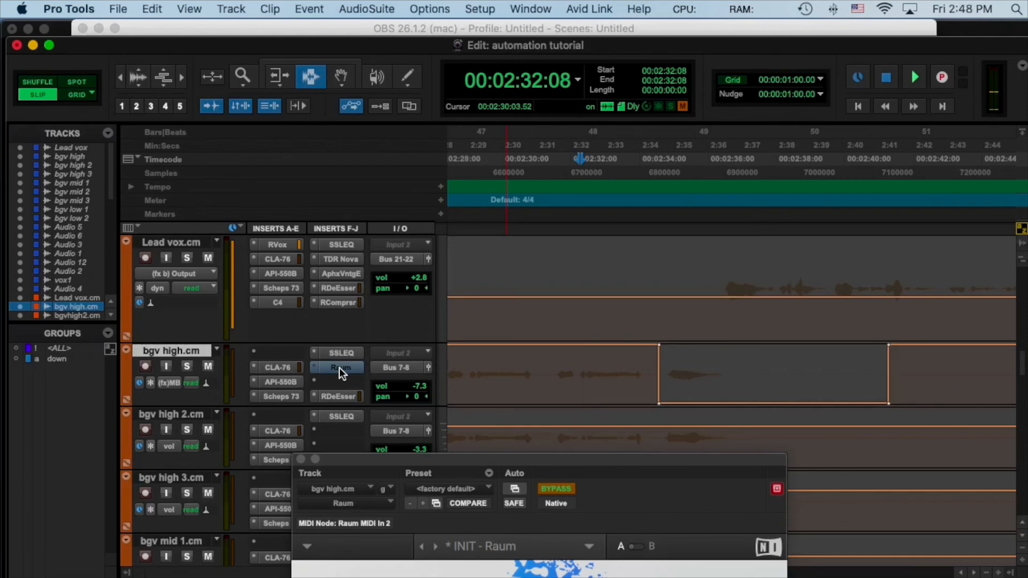
pyautogui.click(301, 460)
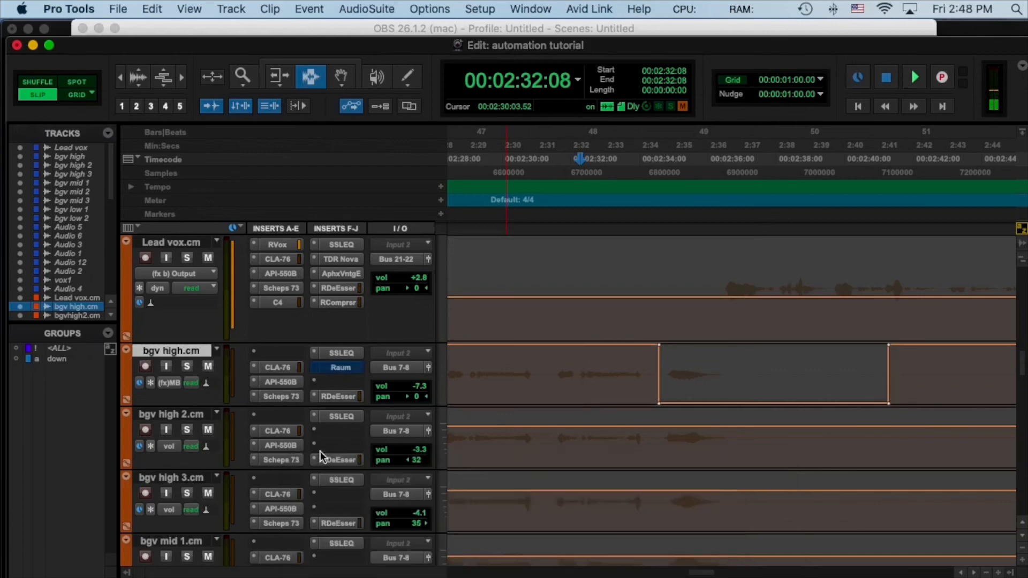
# Switch to the Mix window, open the Bus 1-2 send on bgvlow2.cm, and mute it
pyautogui.scroll(-3, 582, 418)
pyautogui.scroll(3, 581, 418)
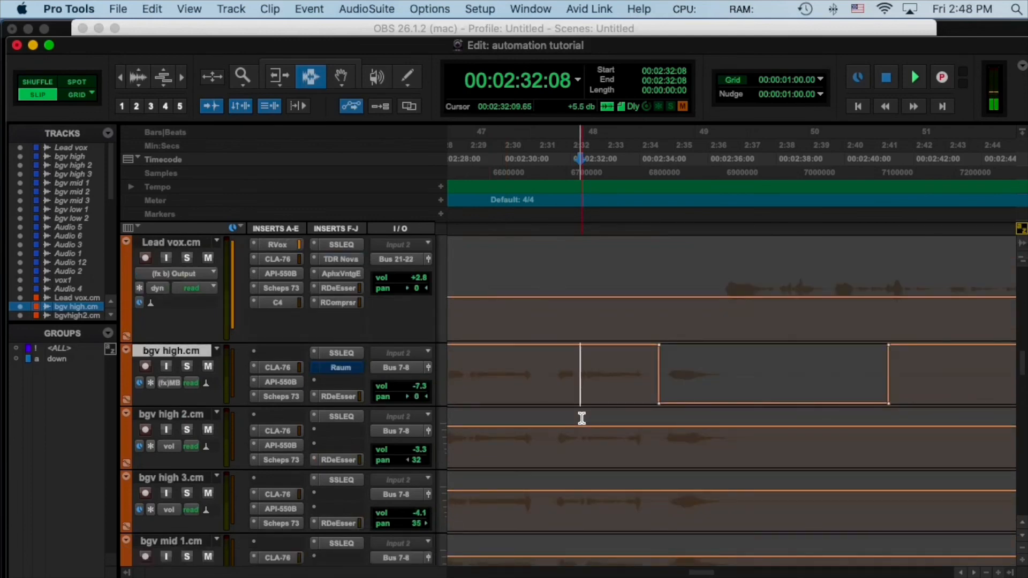
pyautogui.hscroll(2, 550, 413)
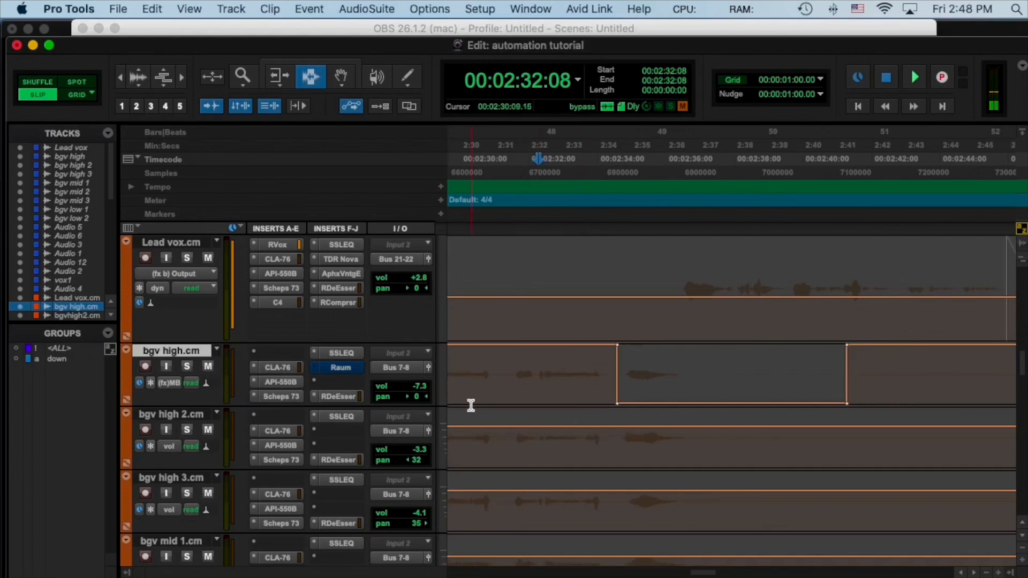
pyautogui.press('super+equal')
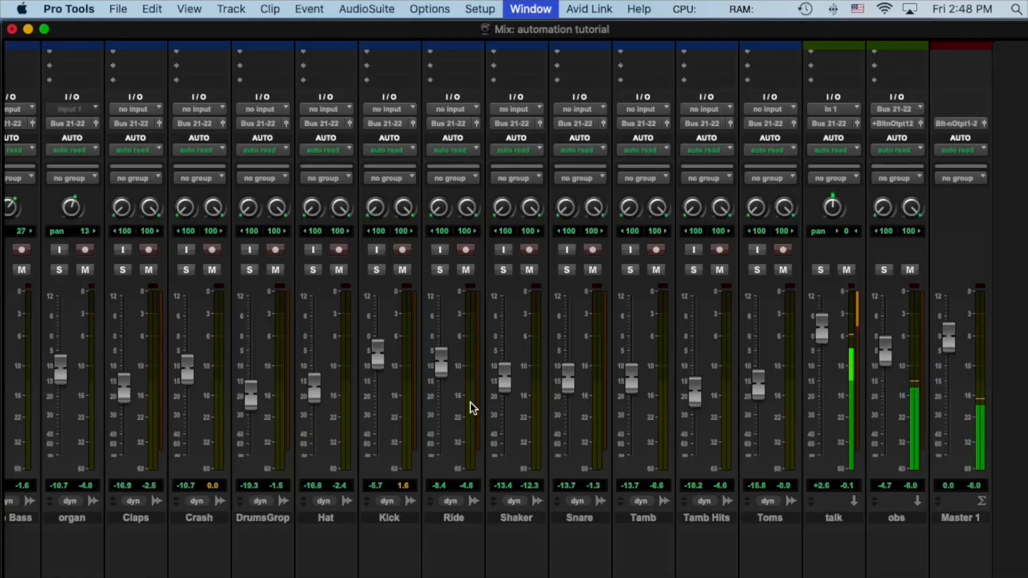
pyautogui.scroll(6, 770, 320)
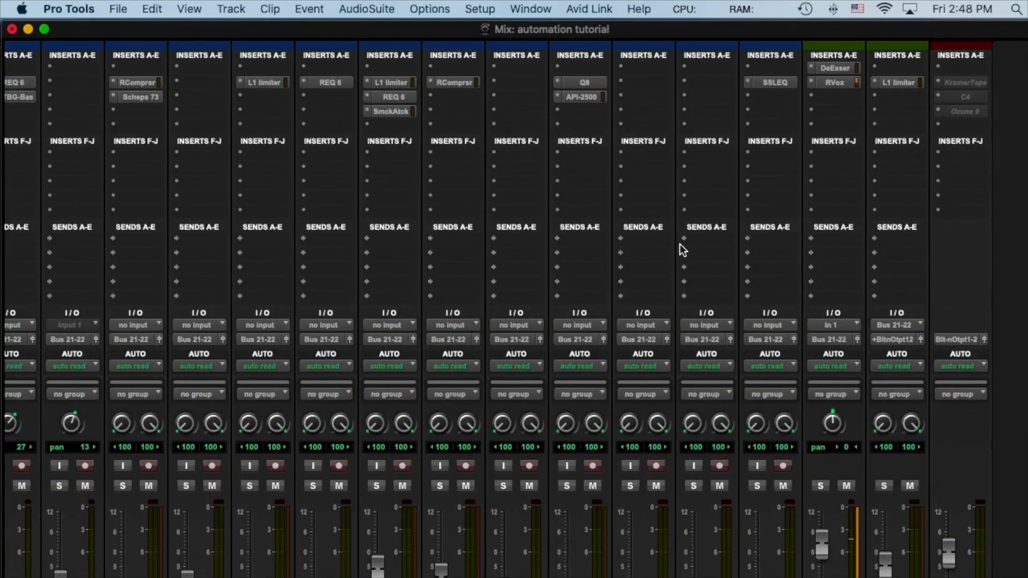
pyautogui.hscroll(-10, 680, 243)
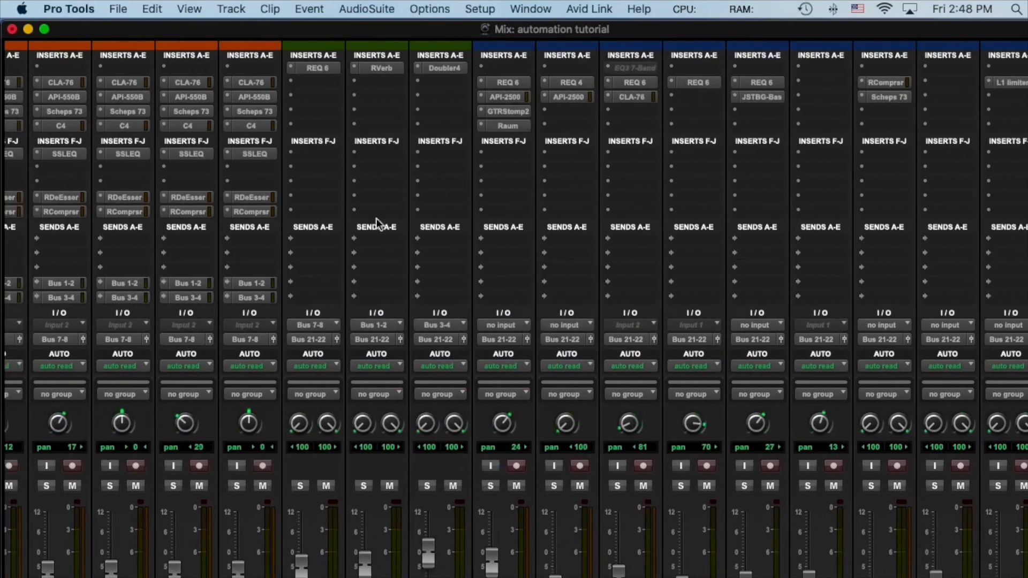
pyautogui.click(255, 283)
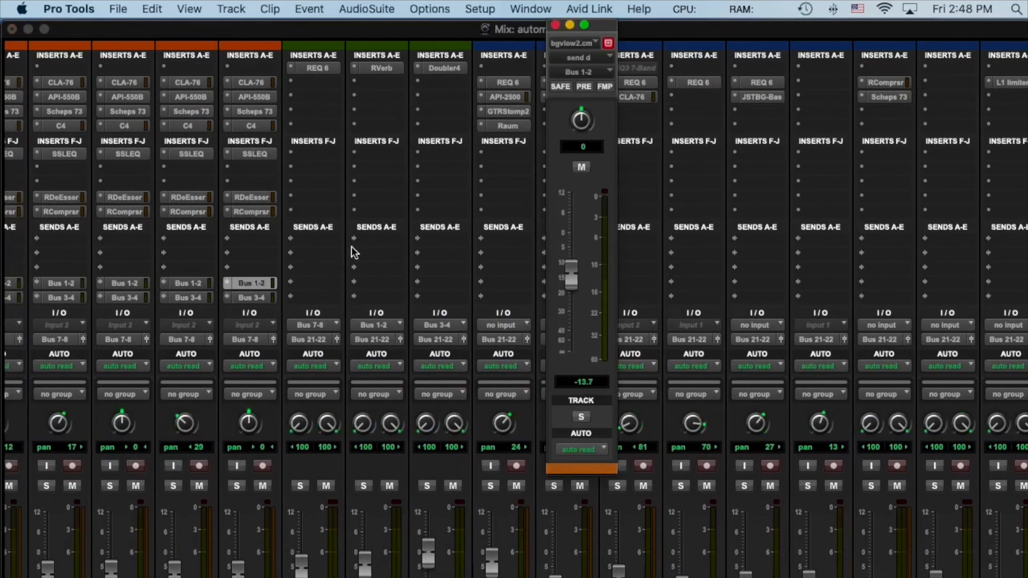
pyautogui.click(581, 168)
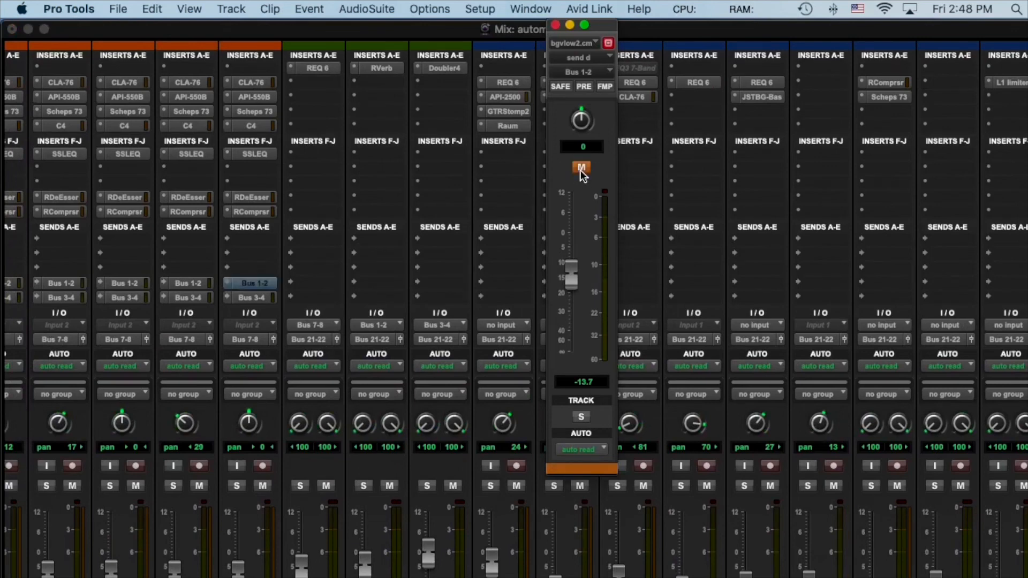